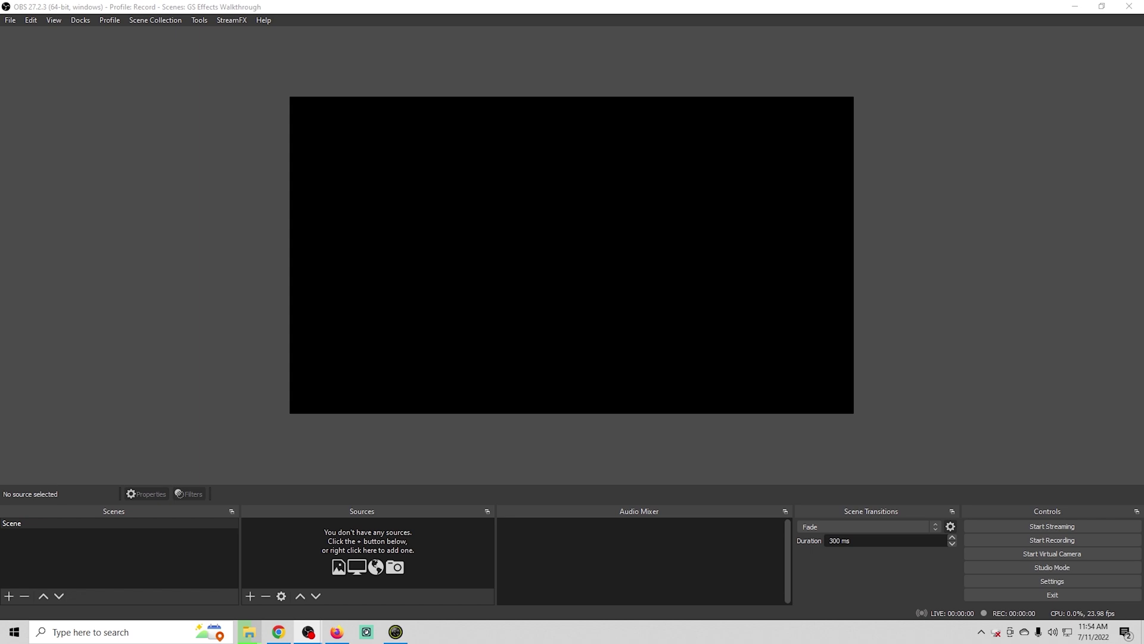
Step: Add a video capture device source named Cam to the scene, with Snap Camera as its device
{"action": "left_click", "coordinate": [251, 596]}
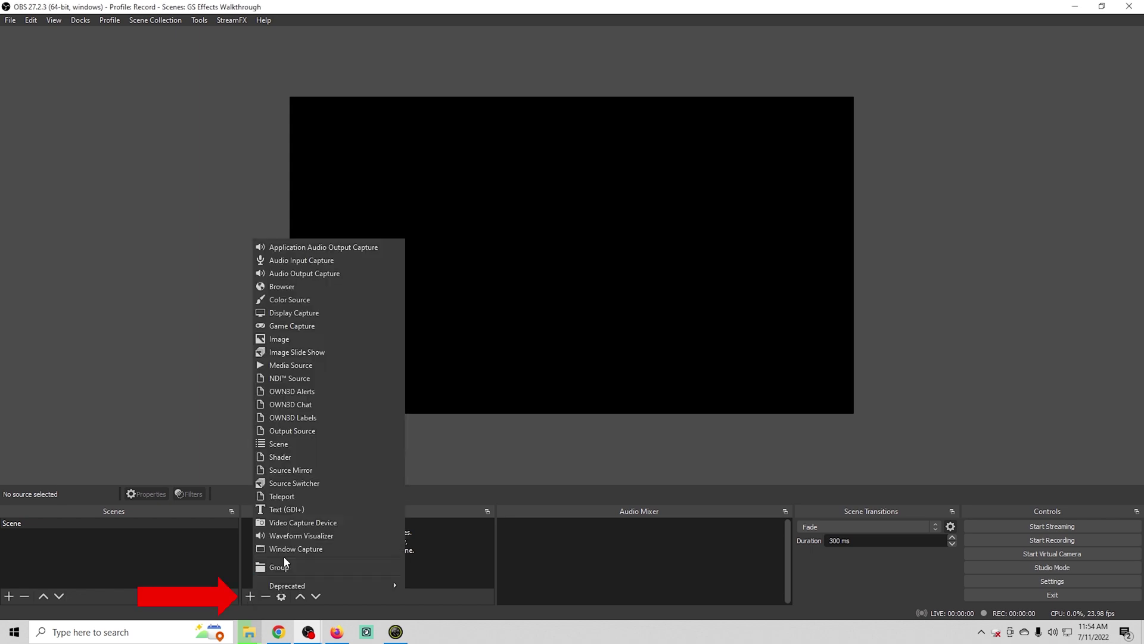
{"action": "left_click", "coordinate": [293, 523]}
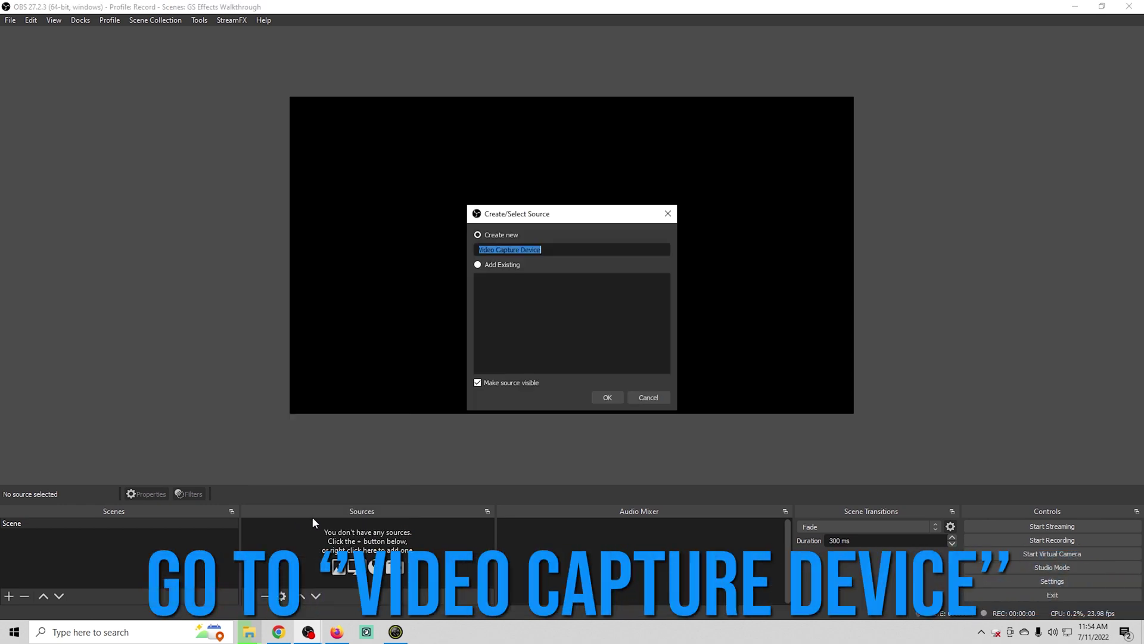
{"action": "type", "text": "Cam"}
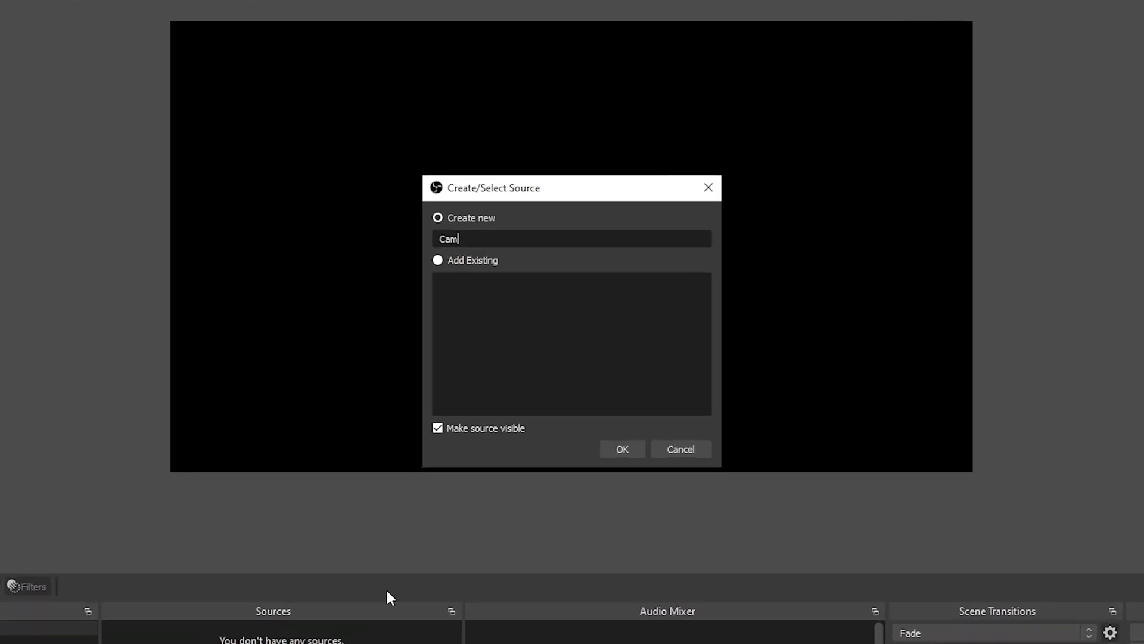
{"action": "left_click", "coordinate": [640, 459]}
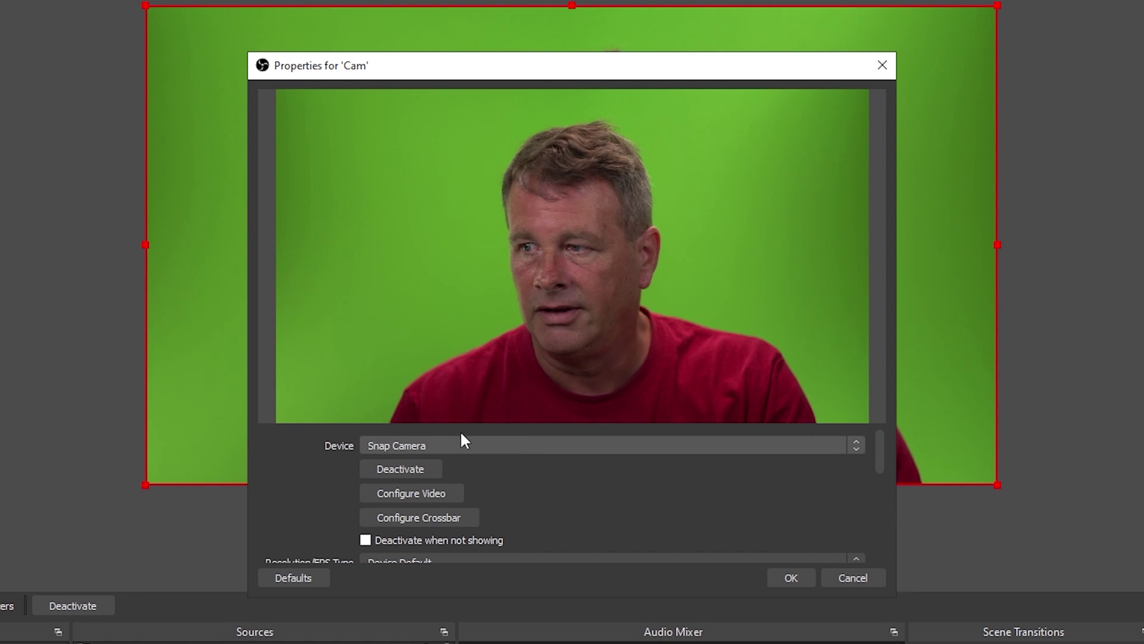
{"action": "left_click", "coordinate": [472, 446]}
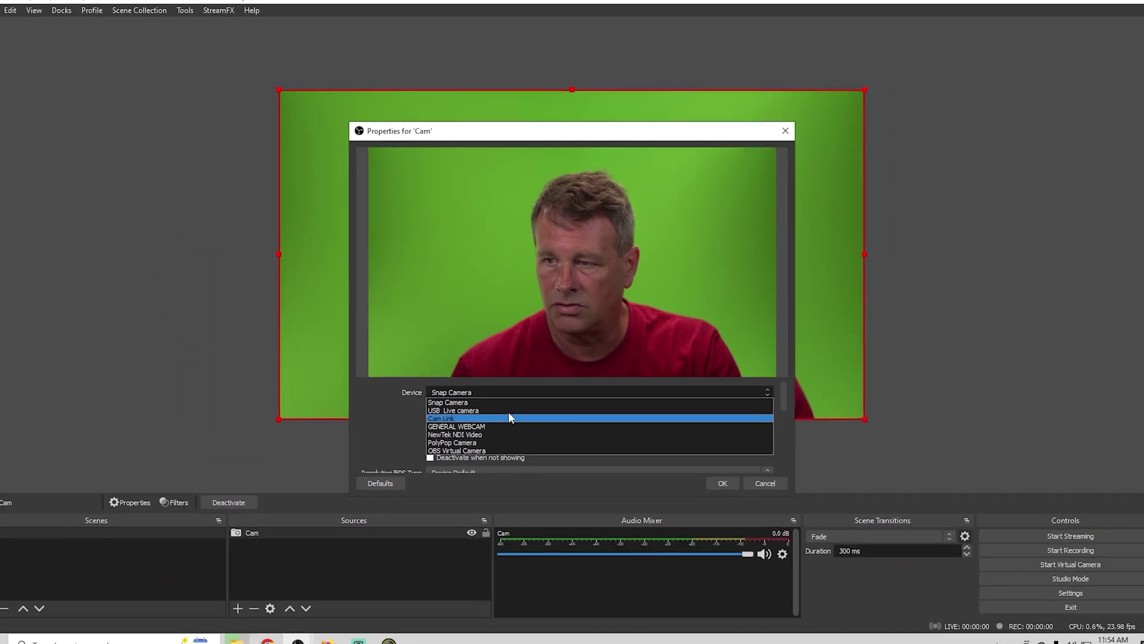
{"action": "left_click", "coordinate": [412, 419]}
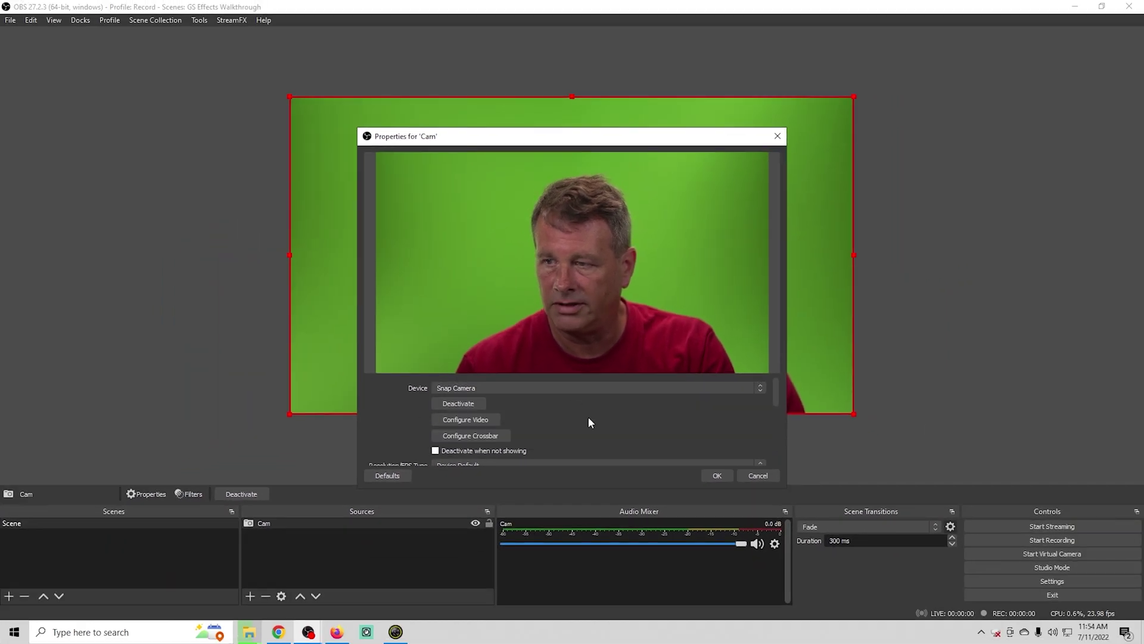
Step: Enable a custom audio device for the Cam source and choose Digital Audio Interface (4- Cam Link)
{"action": "scroll", "coordinate": [533, 448], "scroll_direction": "down", "scroll_amount": 5}
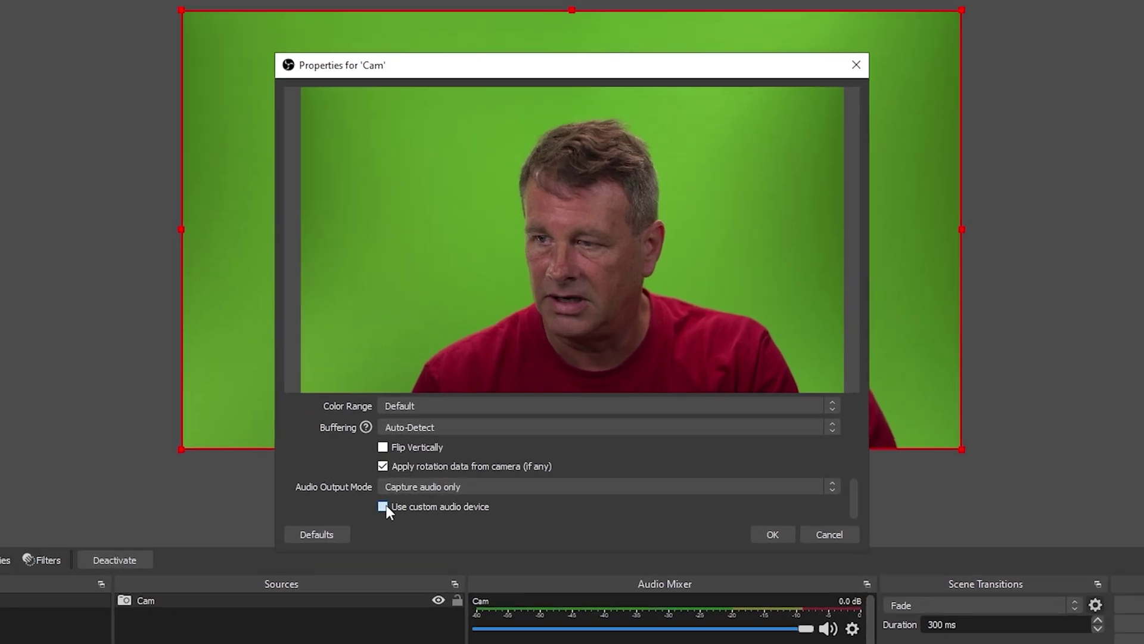
{"action": "left_click", "coordinate": [435, 456]}
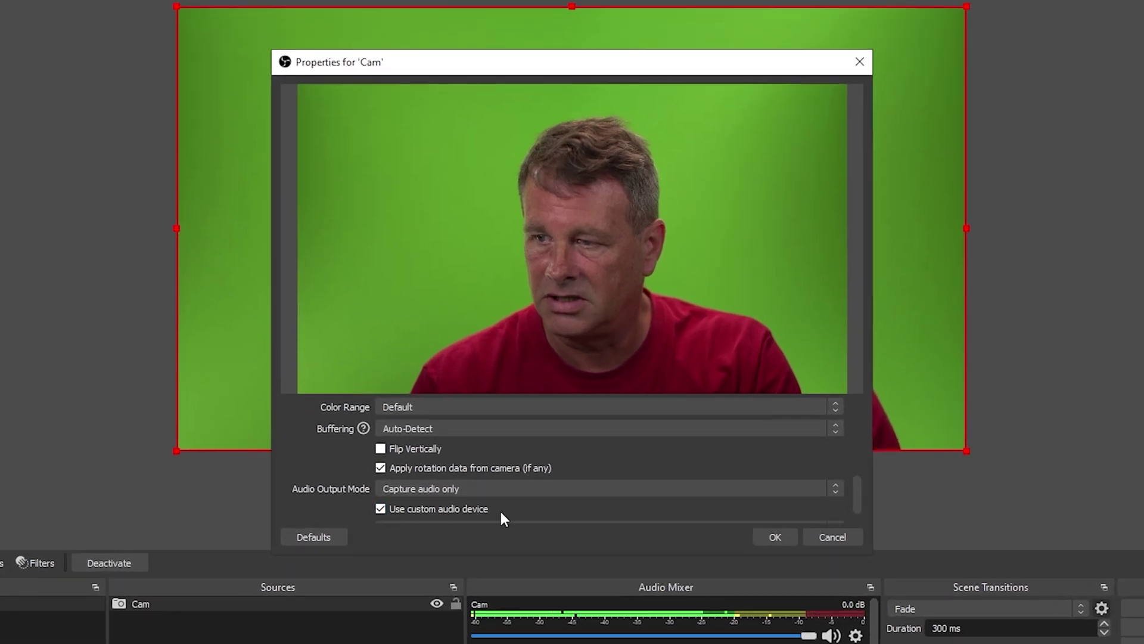
{"action": "left_click", "coordinate": [512, 508]}
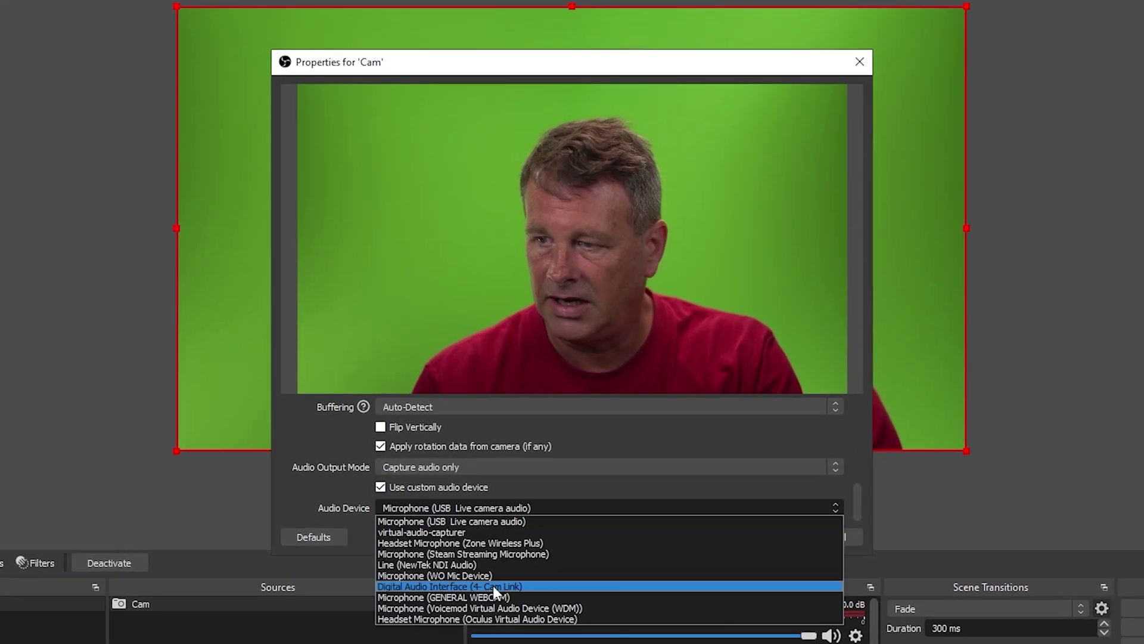
{"action": "left_click", "coordinate": [492, 585]}
{"action": "left_click", "coordinate": [795, 537]}
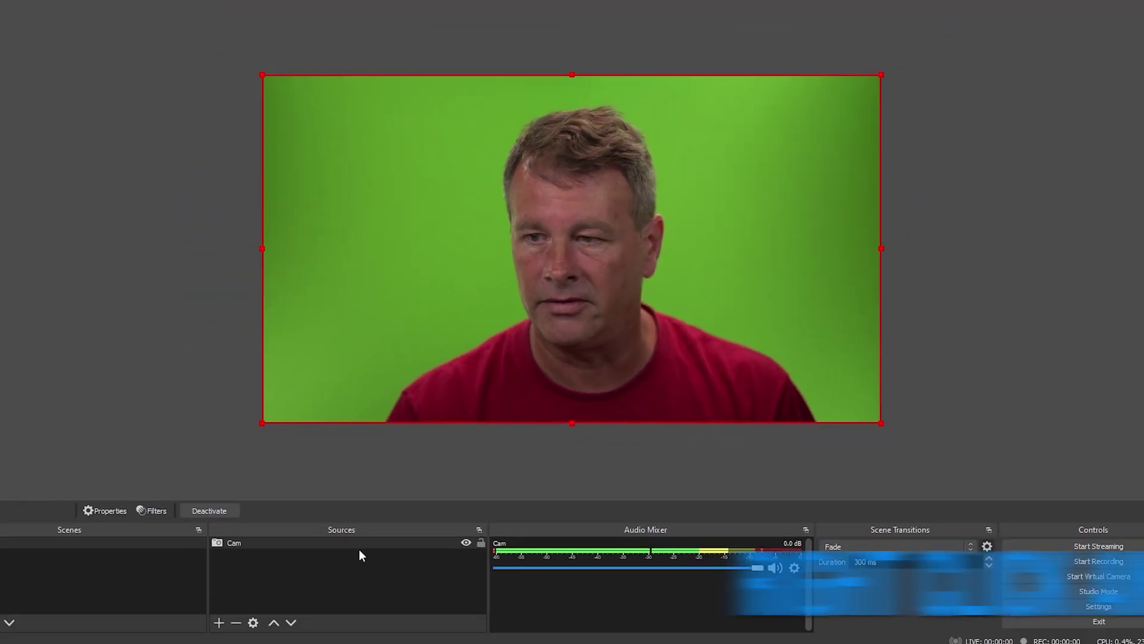
Step: Add a Chroma Key effect filter to the Cam source, keeping its default name and green key settings
{"action": "right_click", "coordinate": [275, 608]}
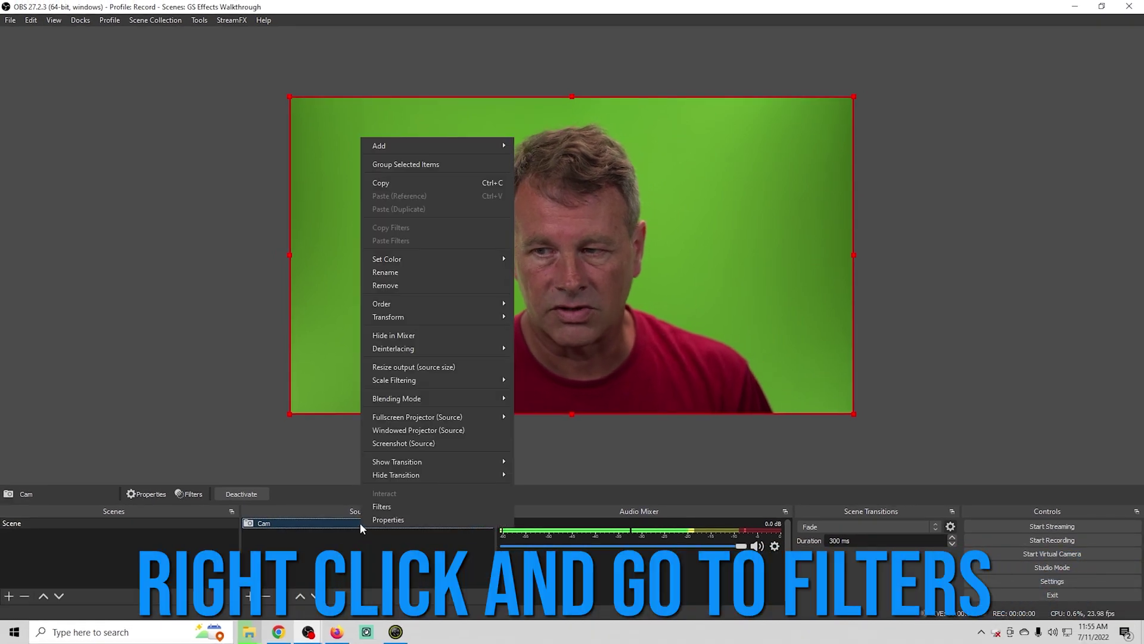
{"action": "left_click", "coordinate": [381, 506]}
{"action": "left_click", "coordinate": [329, 520]}
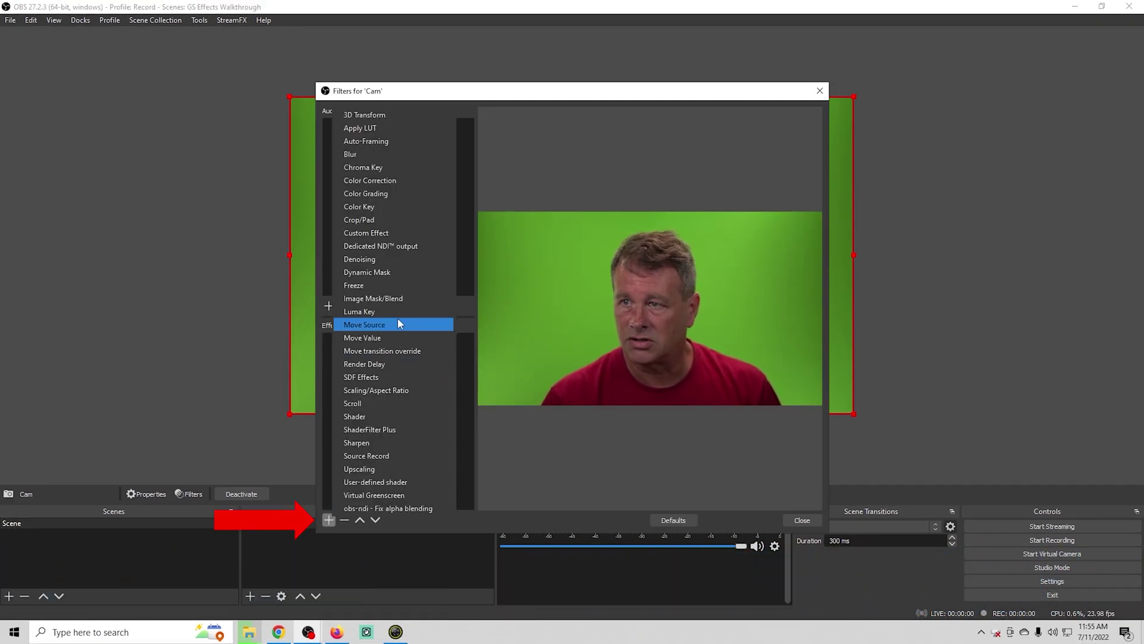
{"action": "left_click", "coordinate": [394, 167]}
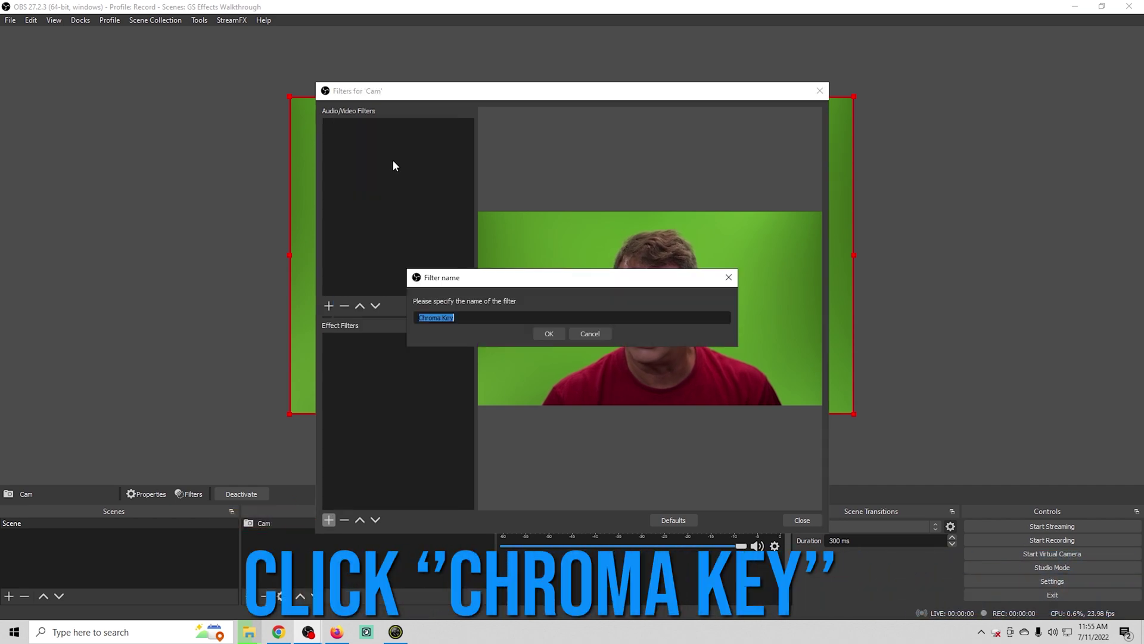
{"action": "left_click", "coordinate": [544, 332]}
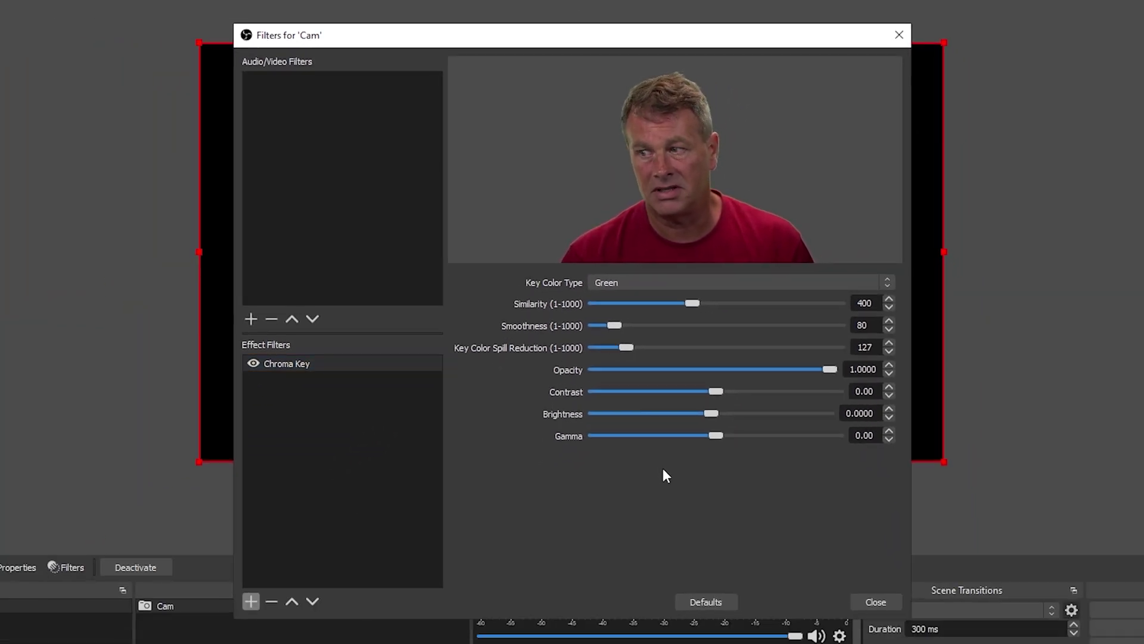
{"action": "left_click", "coordinate": [875, 602]}
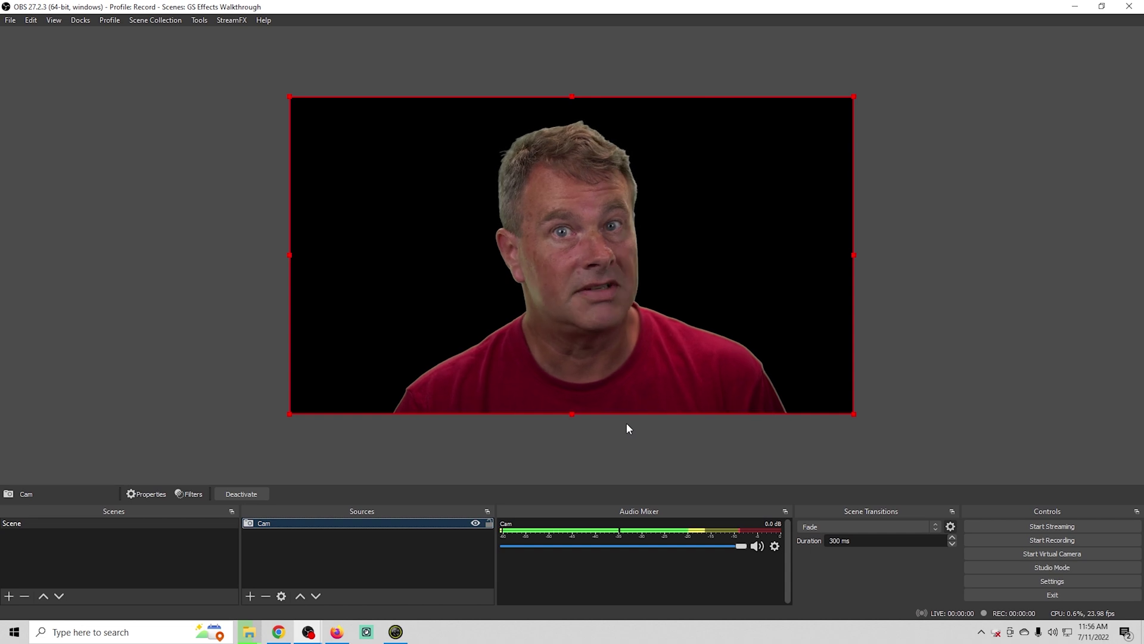
Step: Add a looping media source playing Main_Street.mp4 from the Monica Cam folder on drive E and place it beneath the Cam source
{"action": "left_click", "coordinate": [250, 596]}
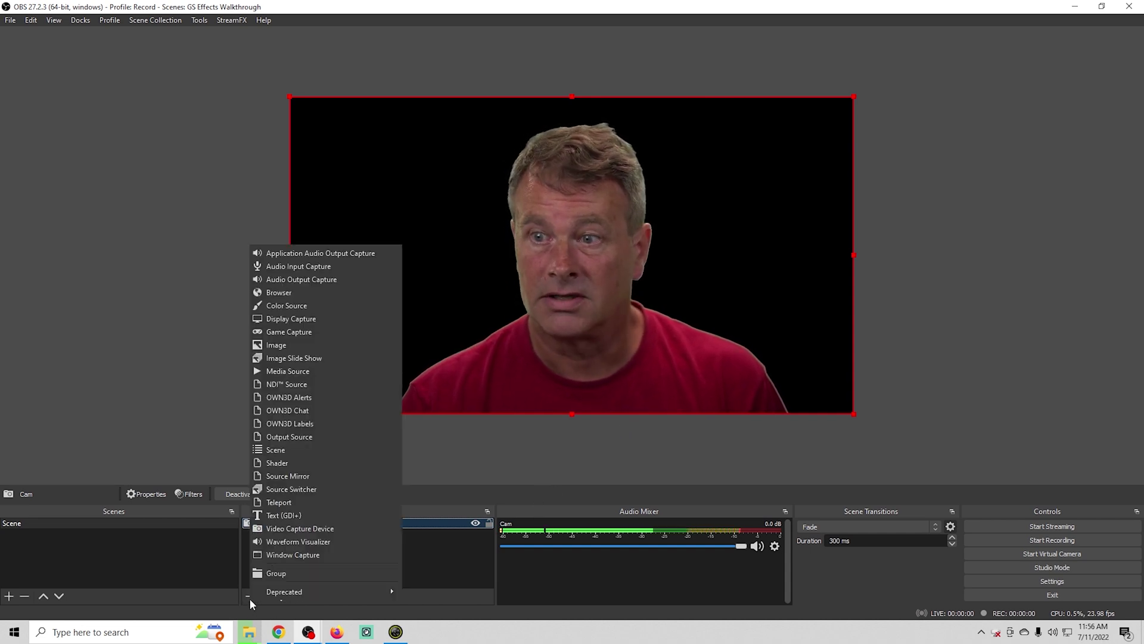
{"action": "left_click", "coordinate": [309, 370]}
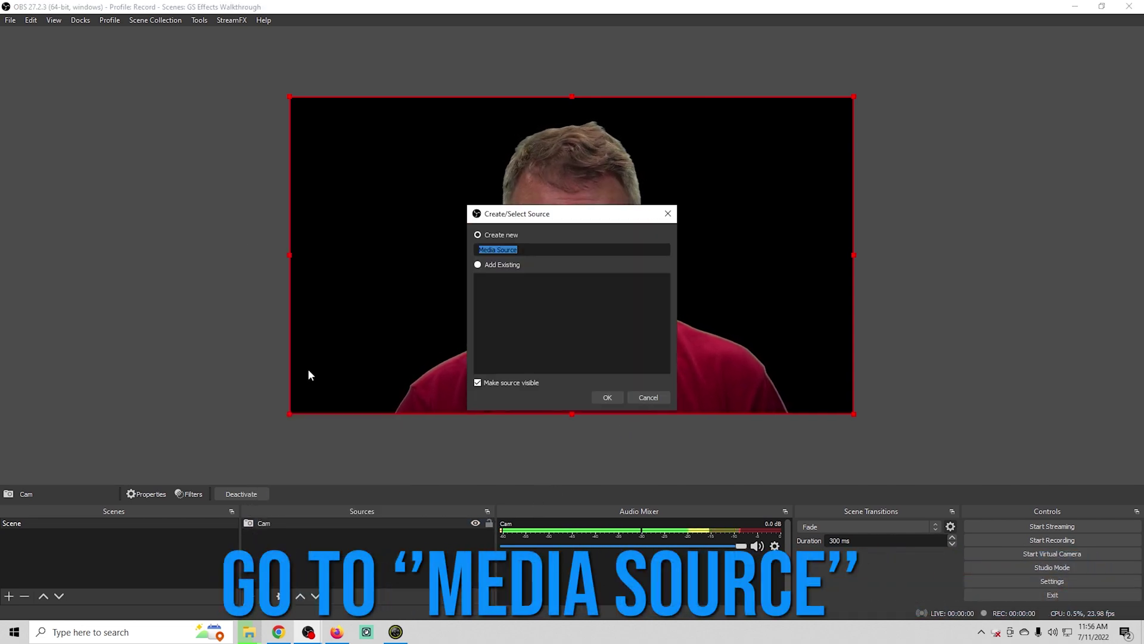
{"action": "left_click", "coordinate": [605, 398]}
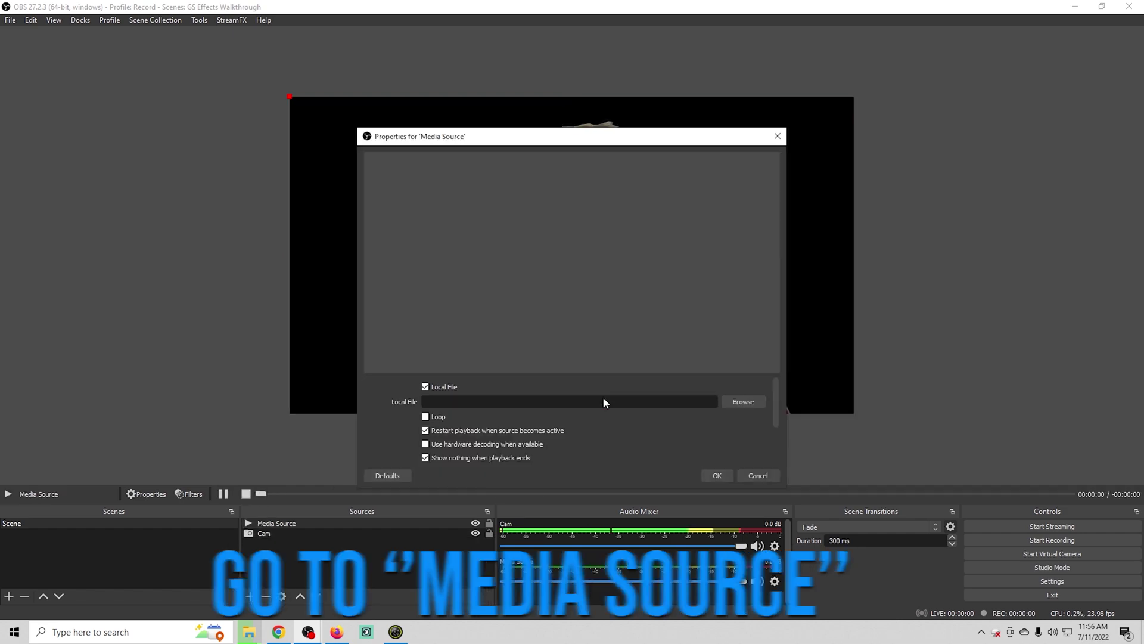
{"action": "left_click", "coordinate": [742, 401]}
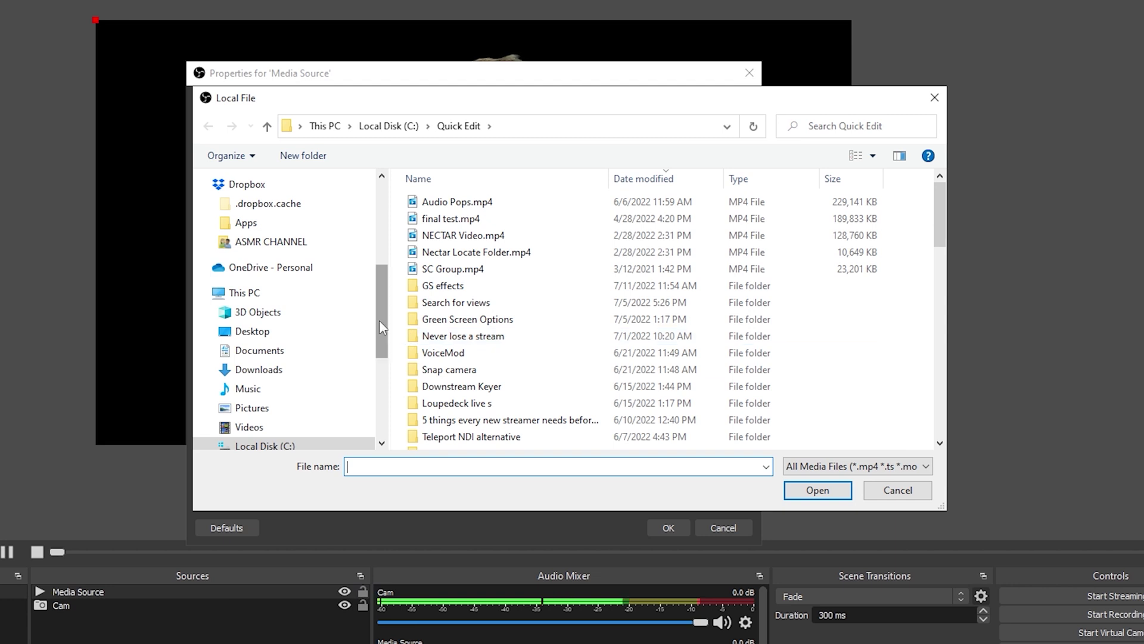
{"action": "left_click_drag", "start_coordinate": [377, 319], "coordinate": [379, 353]}
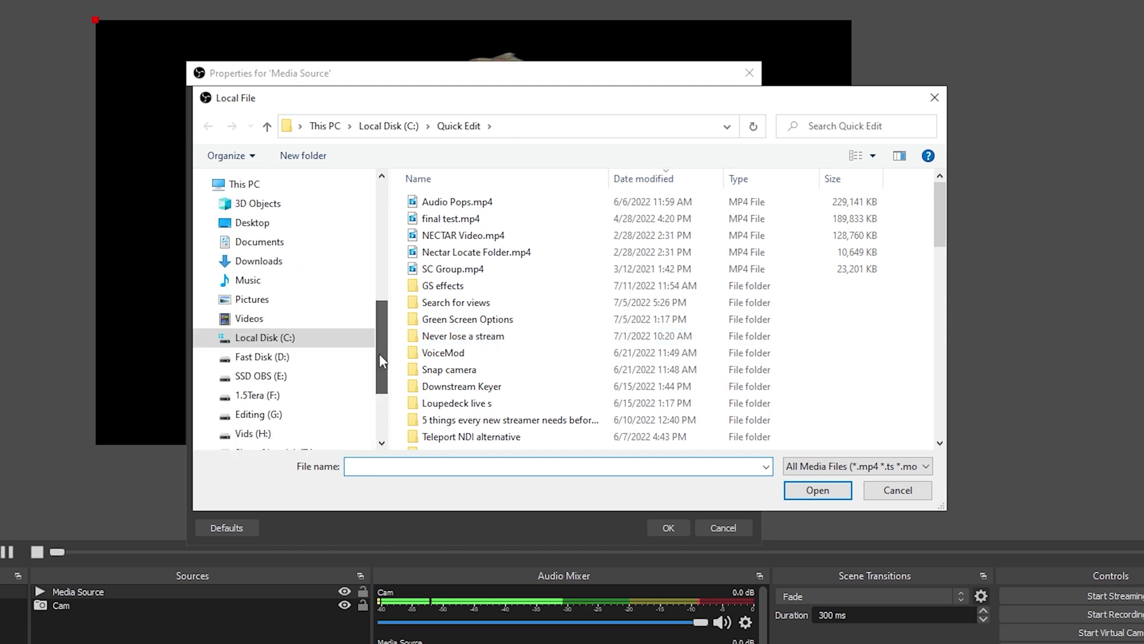
{"action": "left_click", "coordinate": [280, 379]}
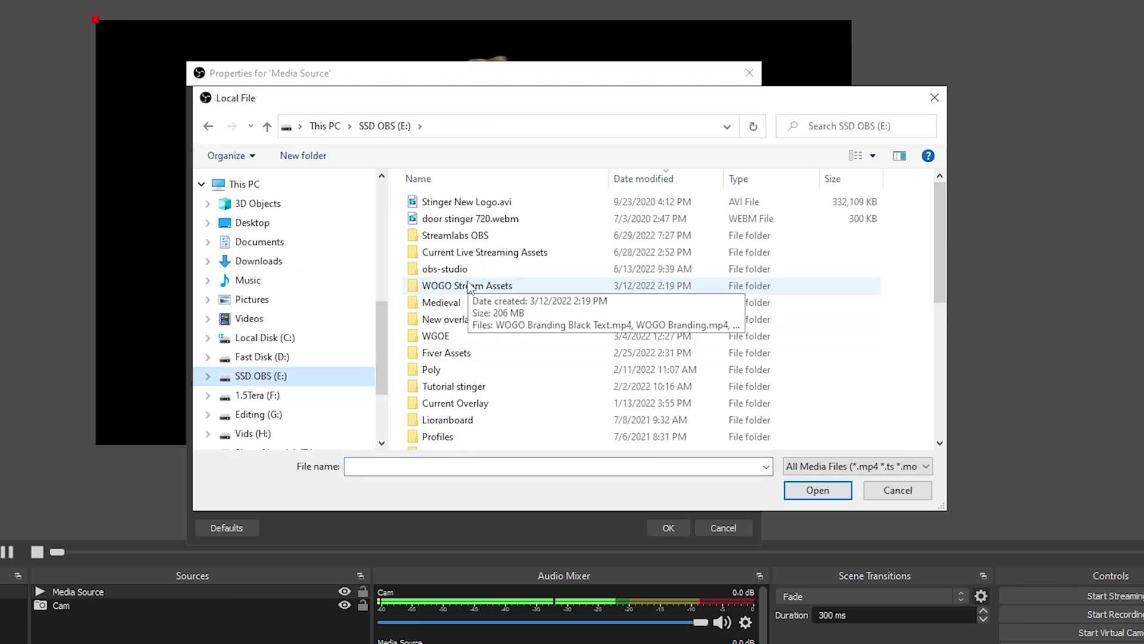
{"action": "double_click", "coordinate": [477, 256]}
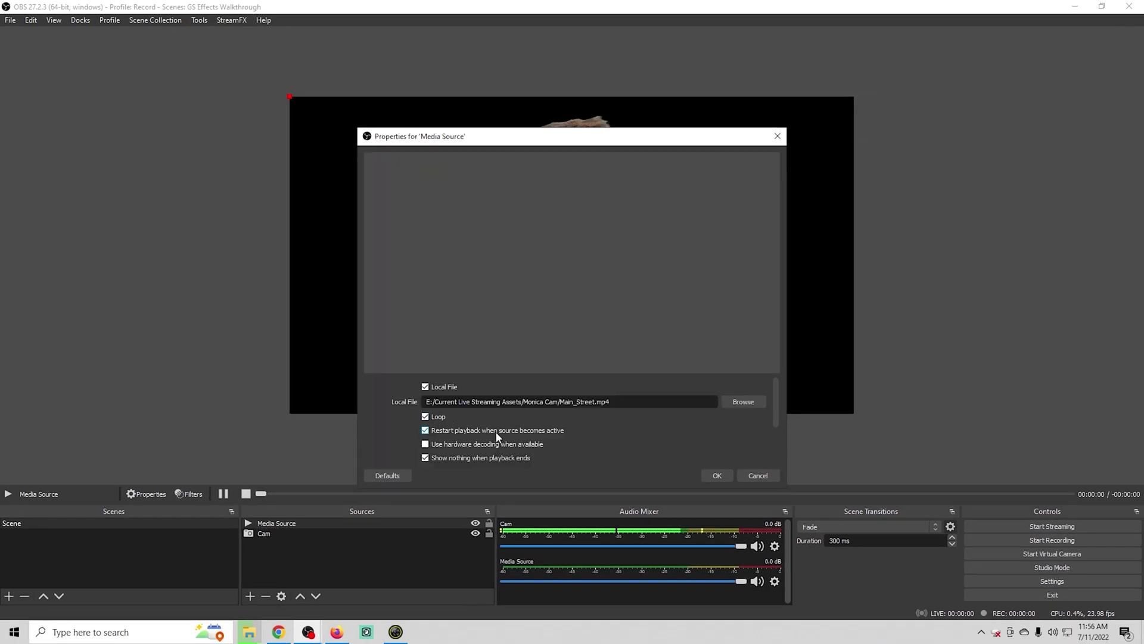
{"action": "left_click", "coordinate": [706, 475]}
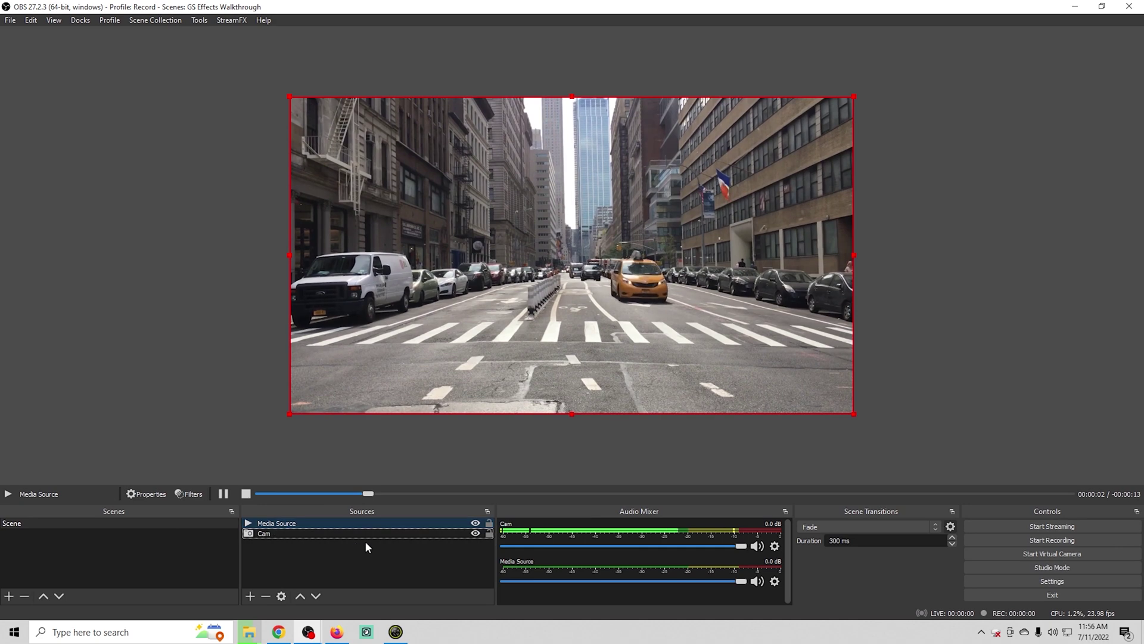
{"action": "left_click_drag", "start_coordinate": [295, 520], "coordinate": [311, 567]}
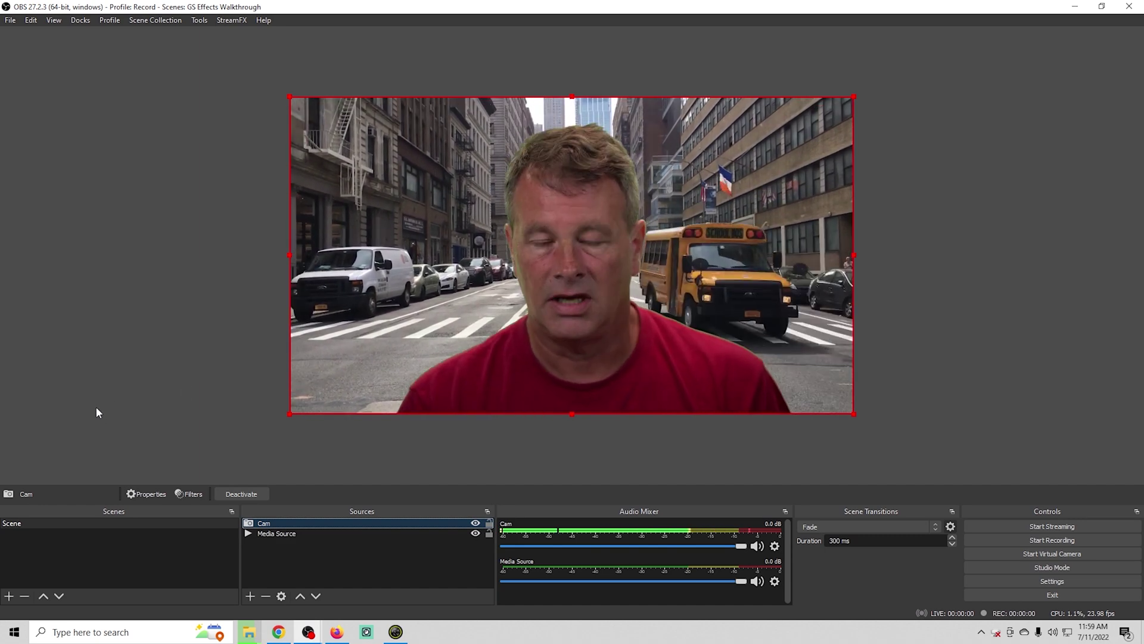
Step: Create a new scene named bg scene
{"action": "left_click", "coordinate": [8, 596]}
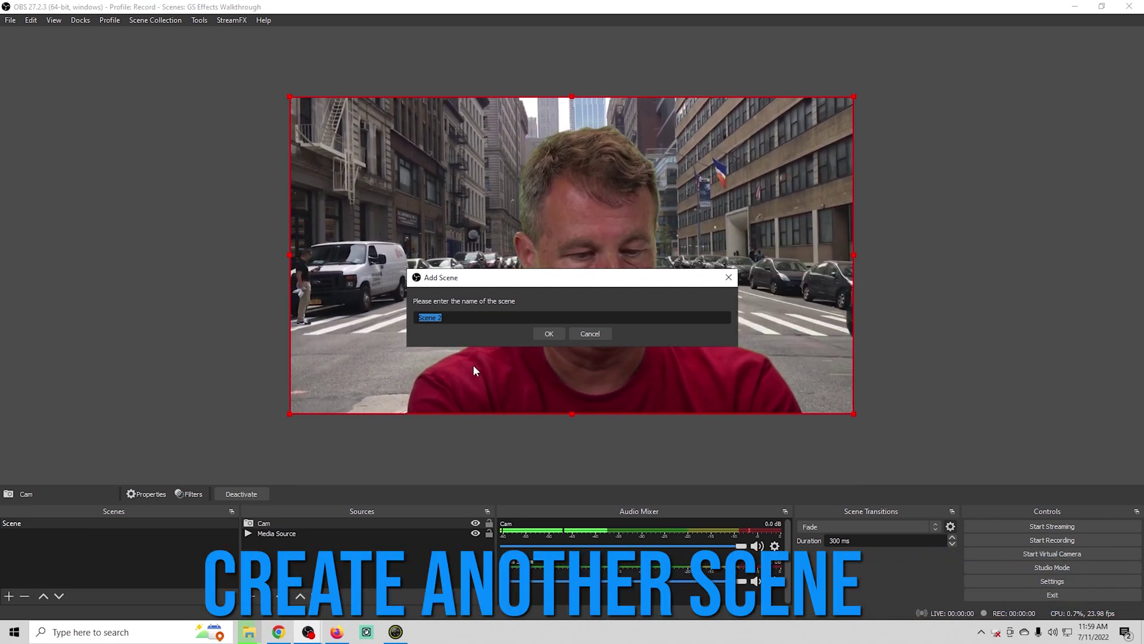
{"action": "type", "text": "bg scene"}
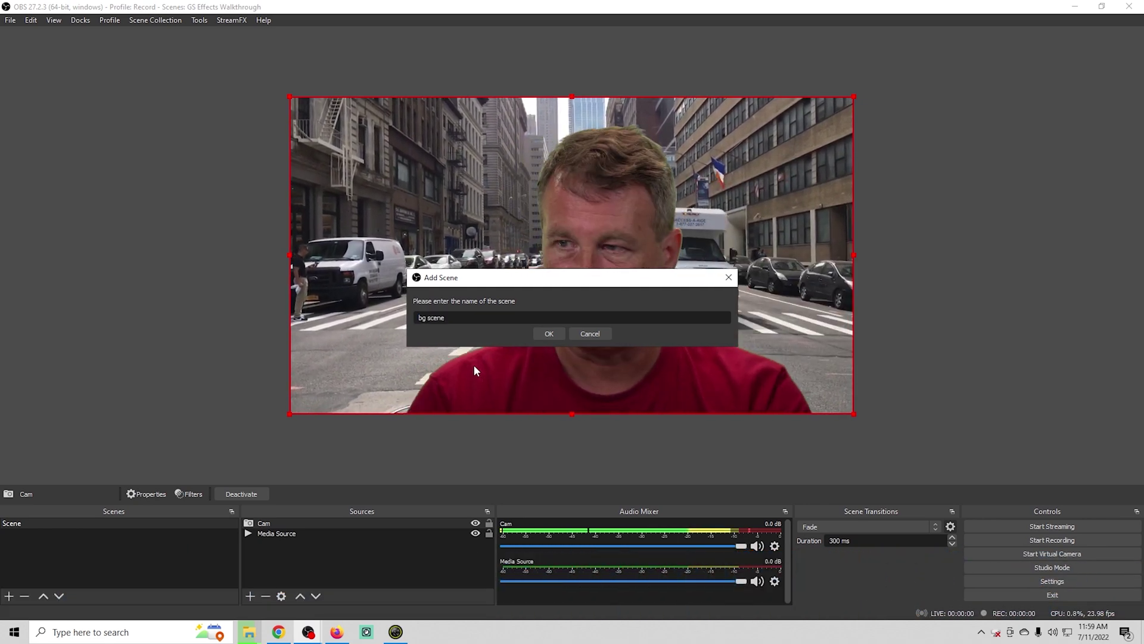
{"action": "left_click", "coordinate": [550, 334]}
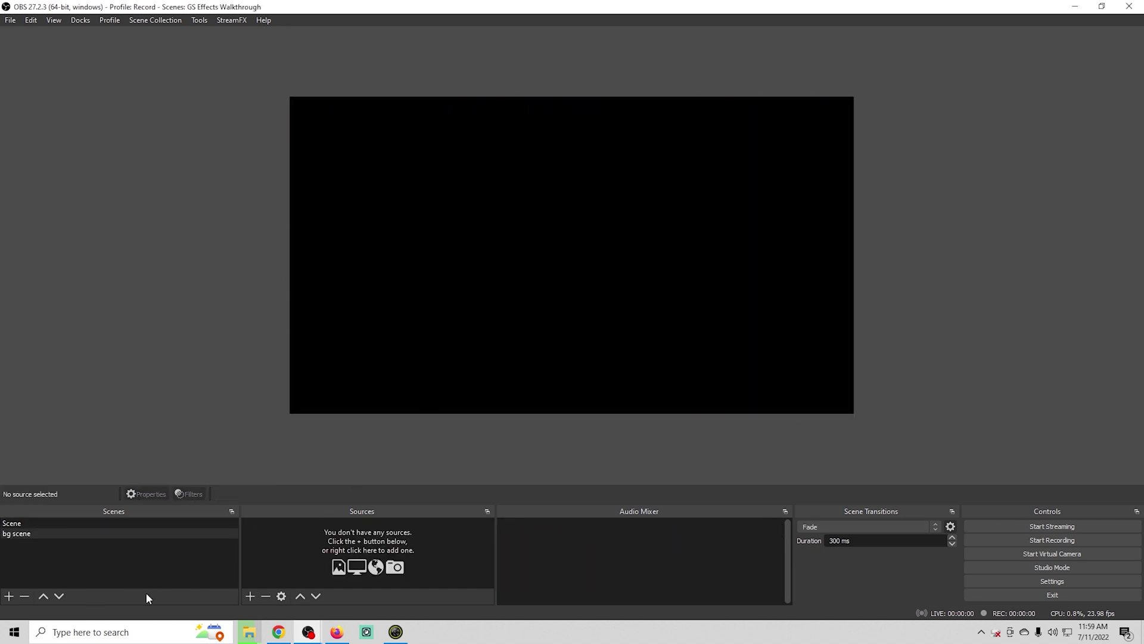
Step: Add the existing Media Source with the street video to bg scene
{"action": "left_click", "coordinate": [250, 596]}
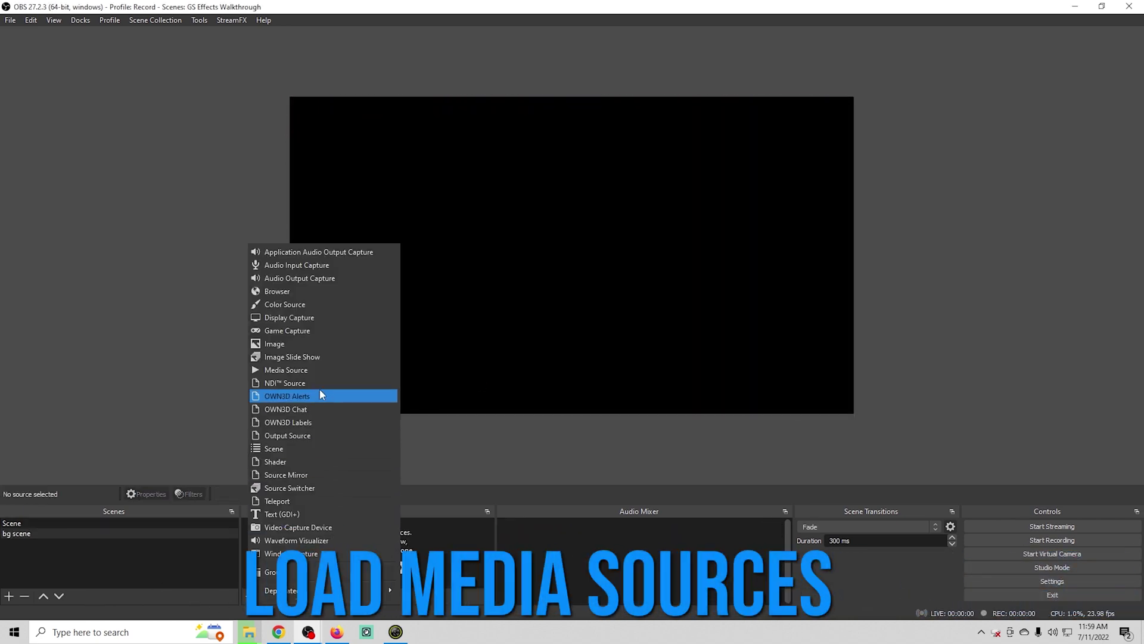
{"action": "left_click", "coordinate": [298, 369]}
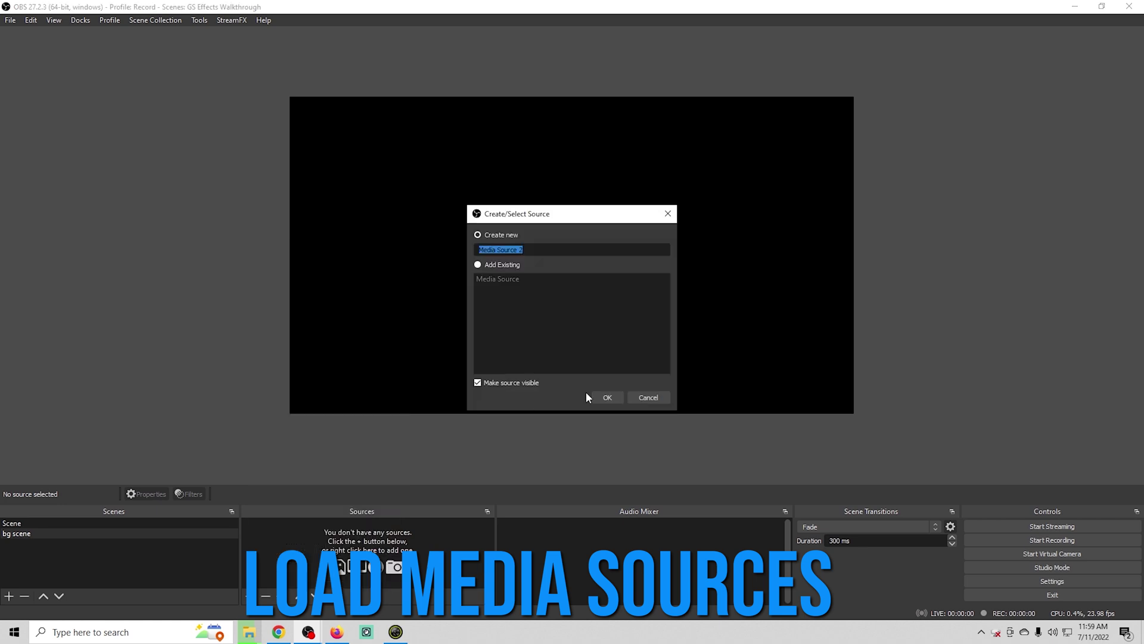
{"action": "left_click", "coordinate": [477, 264]}
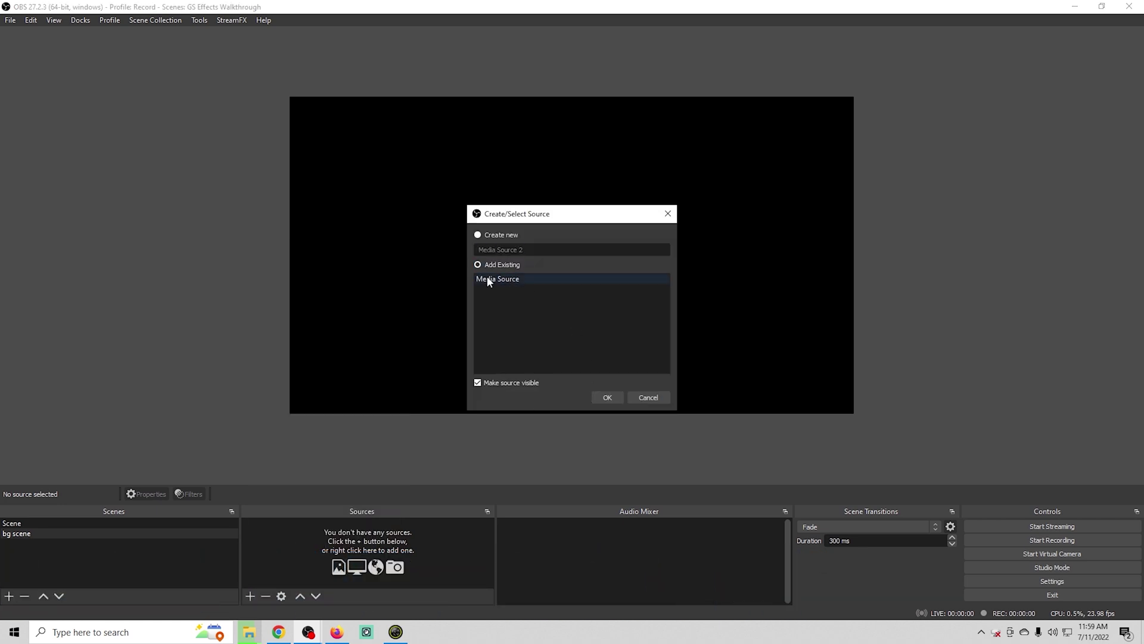
{"action": "left_click", "coordinate": [608, 396]}
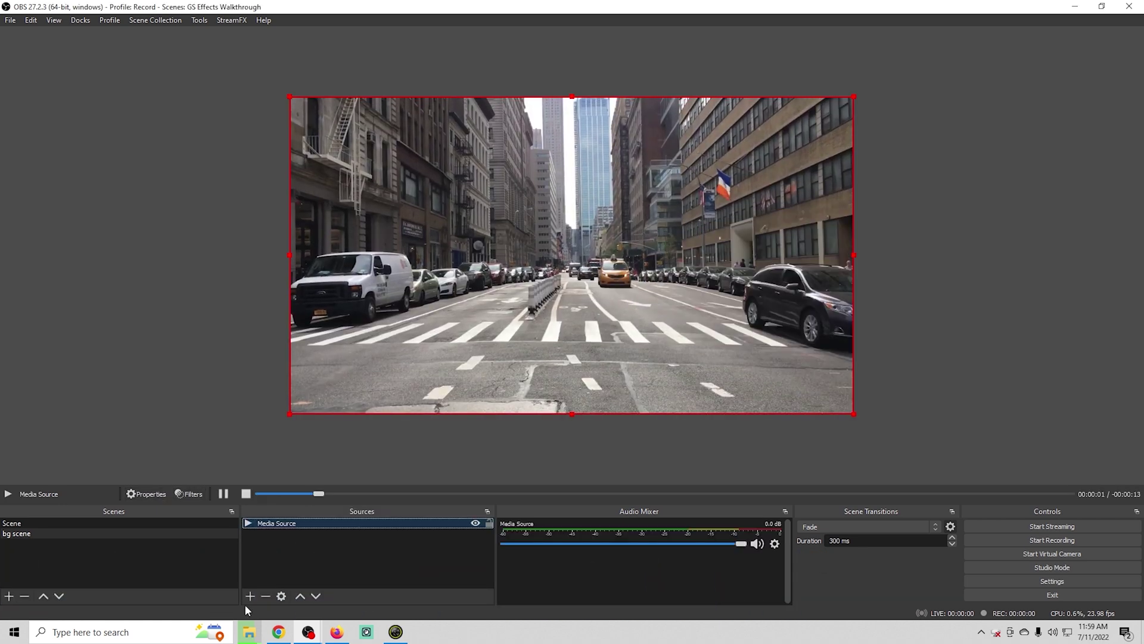
Step: Add a new looping media source to bg scene that plays Background - 9584.mp4 from the Monica Cam folder
{"action": "left_click", "coordinate": [251, 596]}
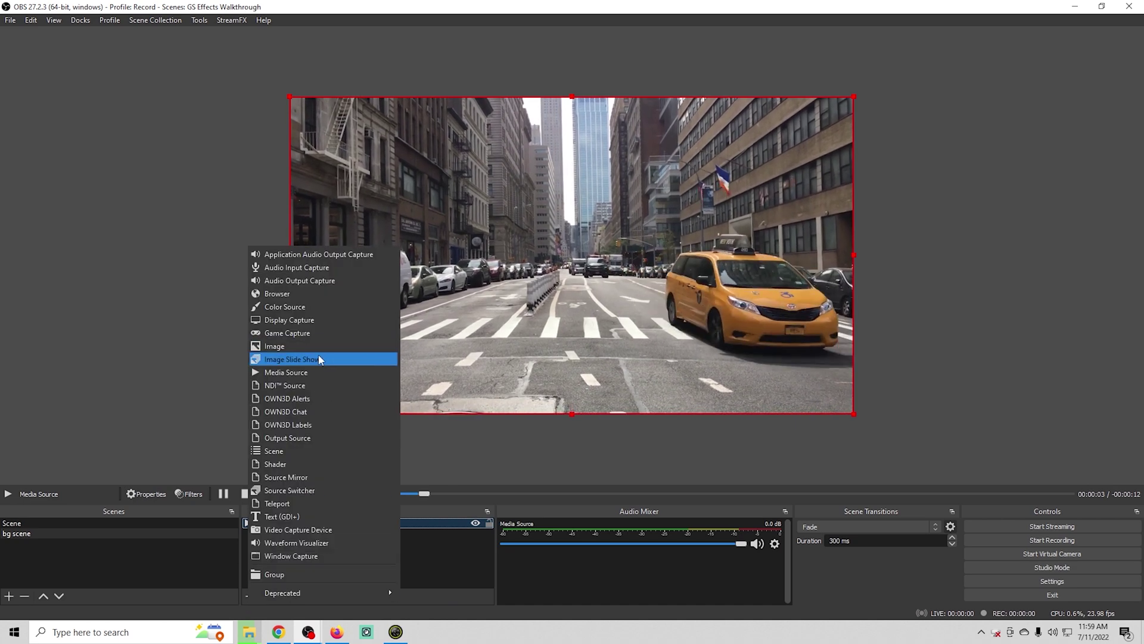
{"action": "left_click", "coordinate": [309, 373]}
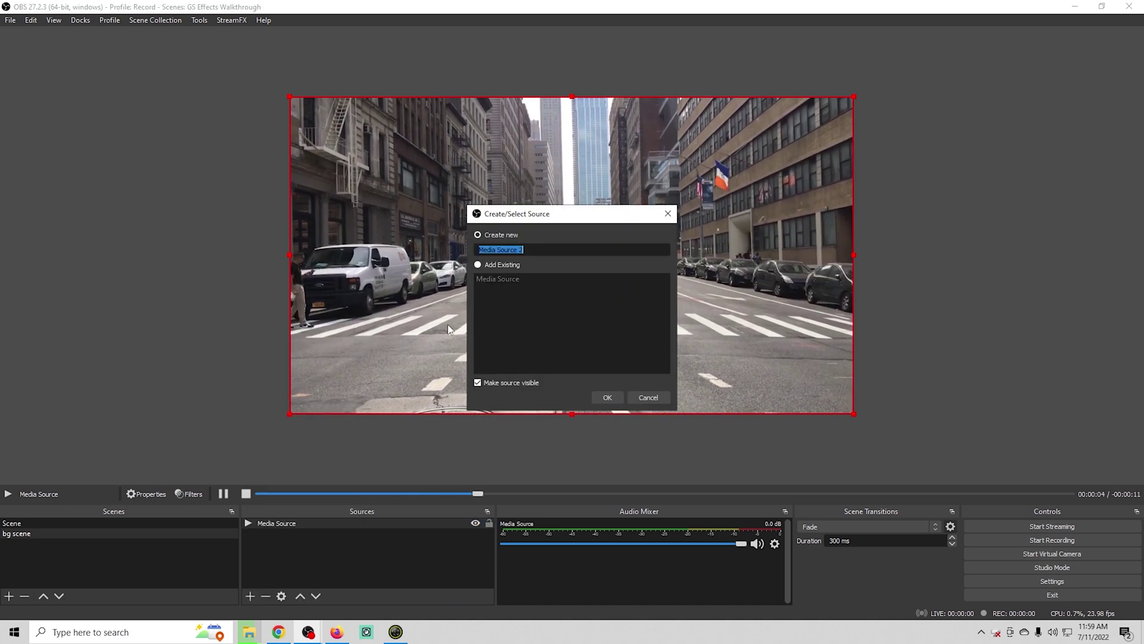
{"action": "left_click", "coordinate": [606, 396]}
{"action": "left_click", "coordinate": [733, 403]}
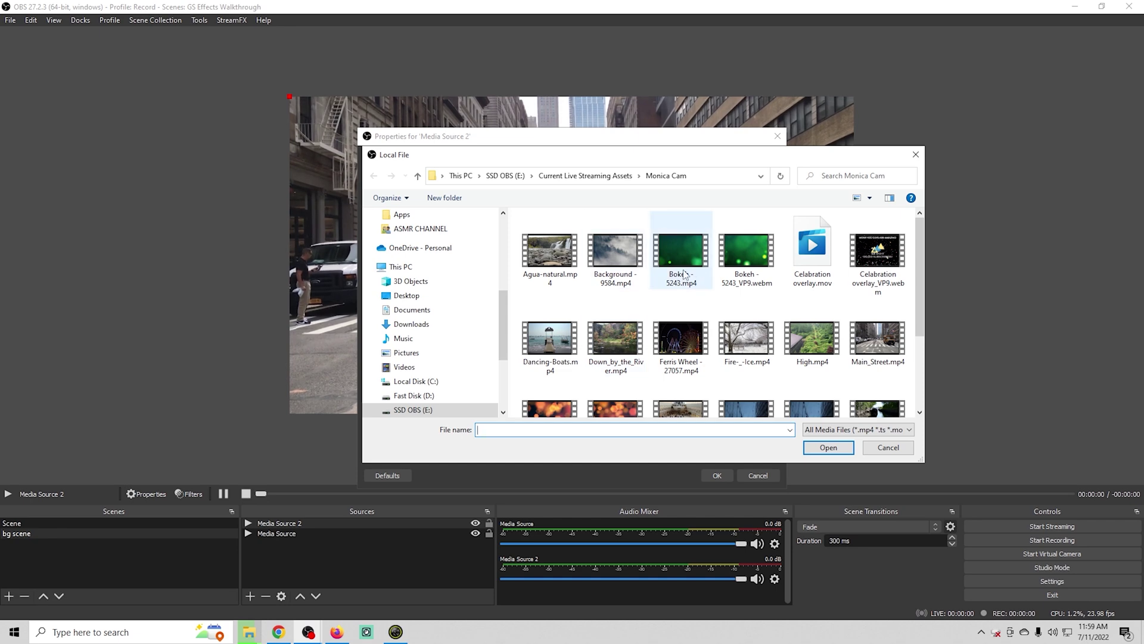
{"action": "left_click", "coordinate": [829, 447]}
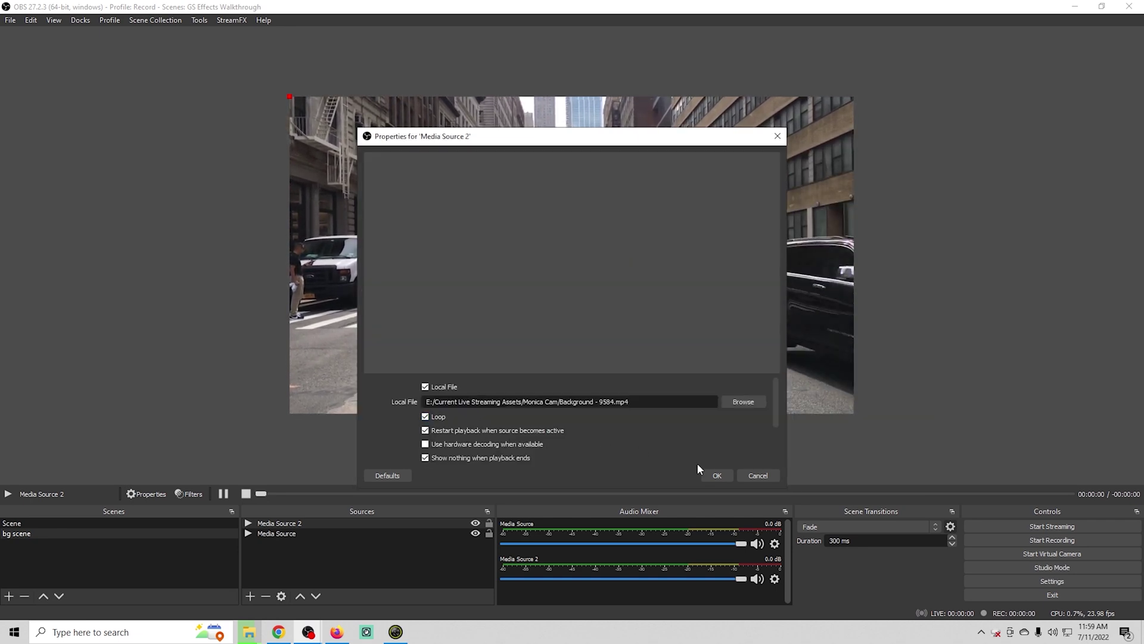
{"action": "left_click", "coordinate": [716, 474]}
Step: Add another new looping media source to bg scene, using High.mp4 from the Monica Cam folder
{"action": "left_click", "coordinate": [249, 596]}
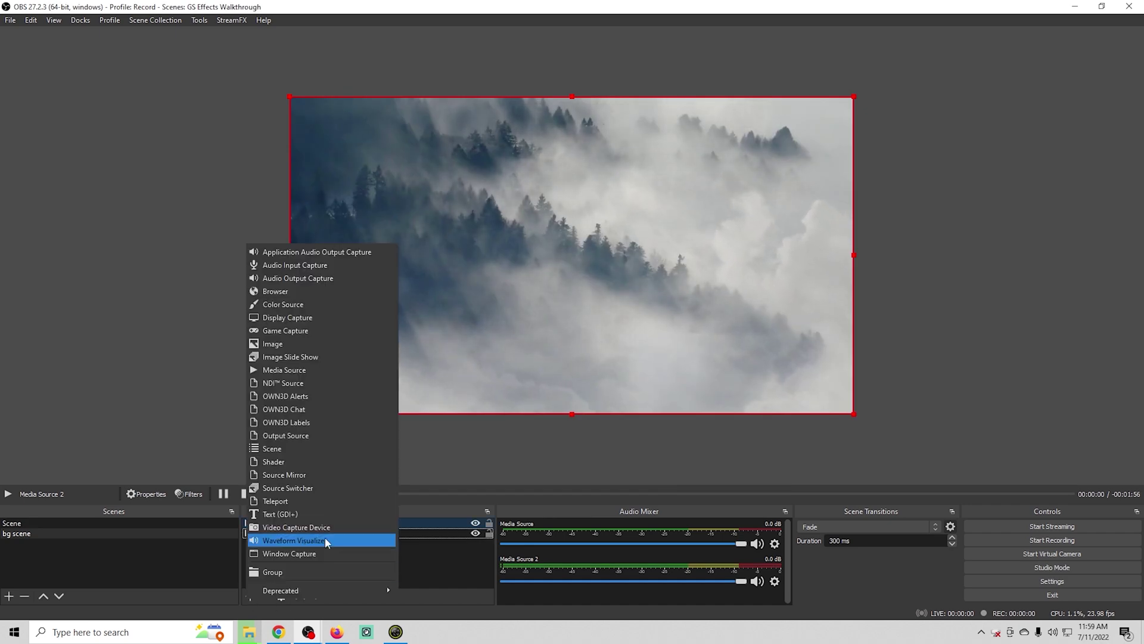
{"action": "left_click", "coordinate": [284, 369]}
{"action": "left_click", "coordinate": [605, 397]}
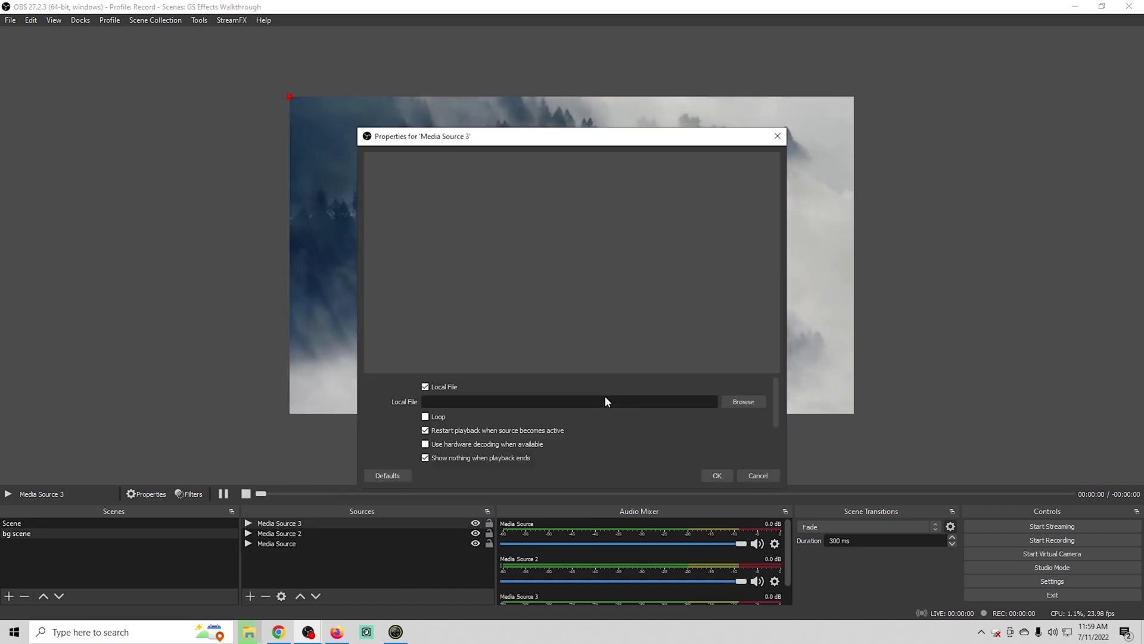
{"action": "left_click", "coordinate": [738, 402]}
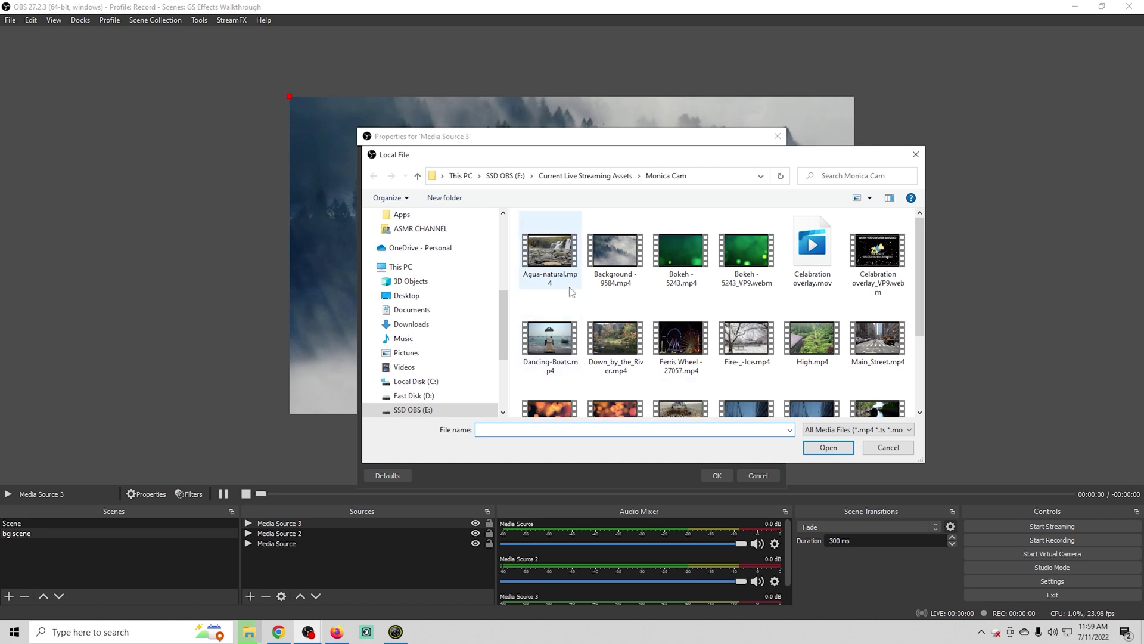
{"action": "left_click", "coordinate": [829, 448]}
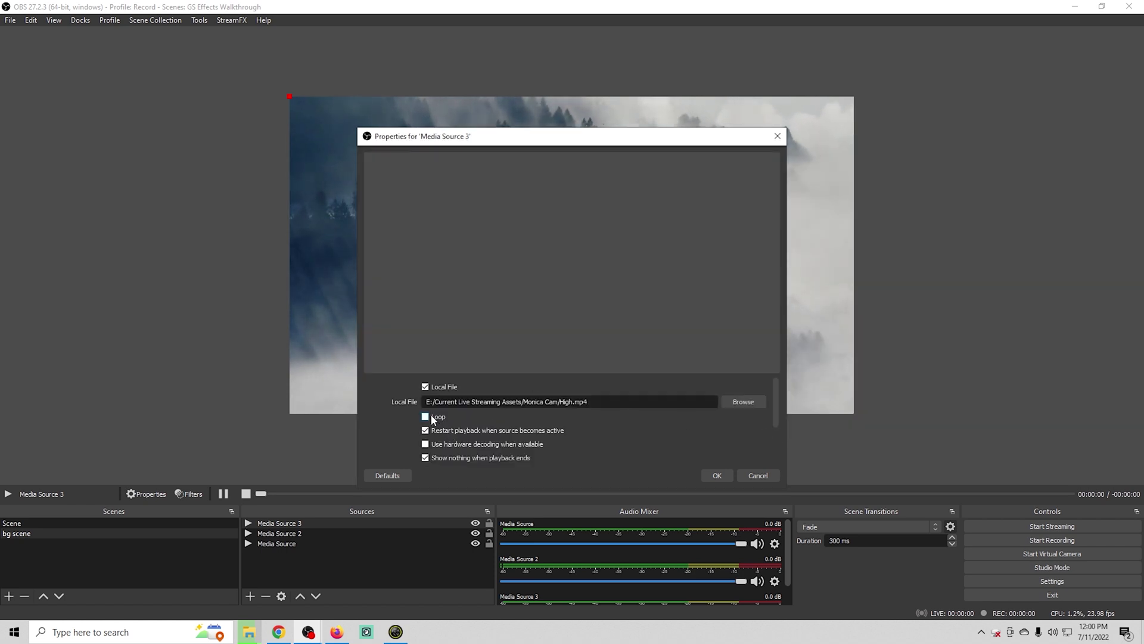
{"action": "left_click", "coordinate": [715, 476]}
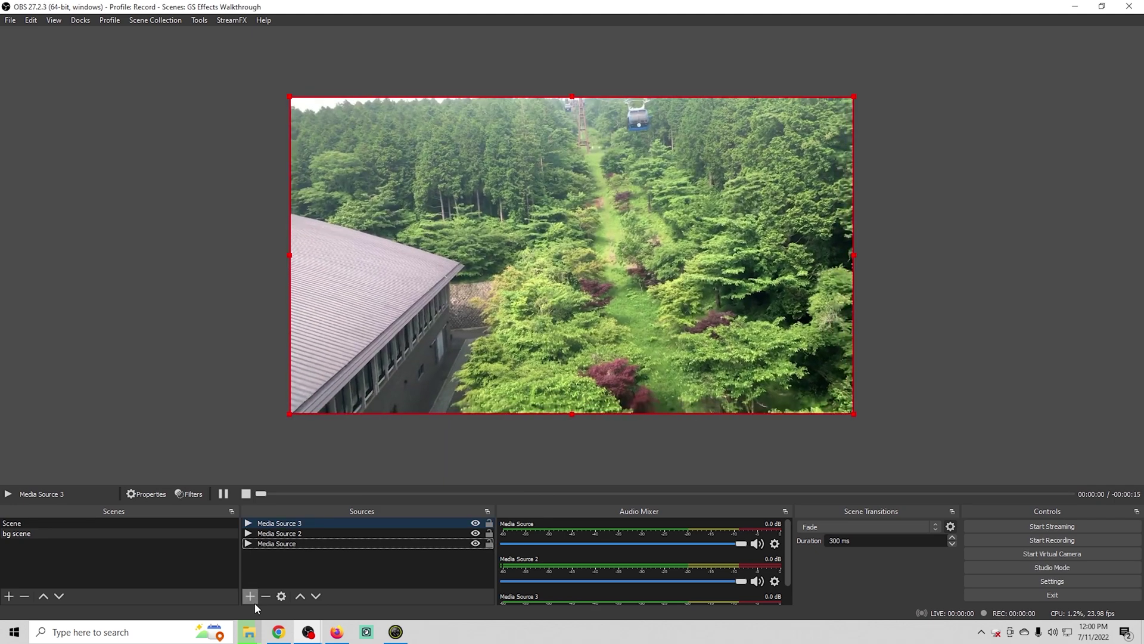
Step: Add a fourth media source to bg scene playing Tulum.mp4 from the Monica Cam folder on a loop
{"action": "left_click", "coordinate": [251, 596]}
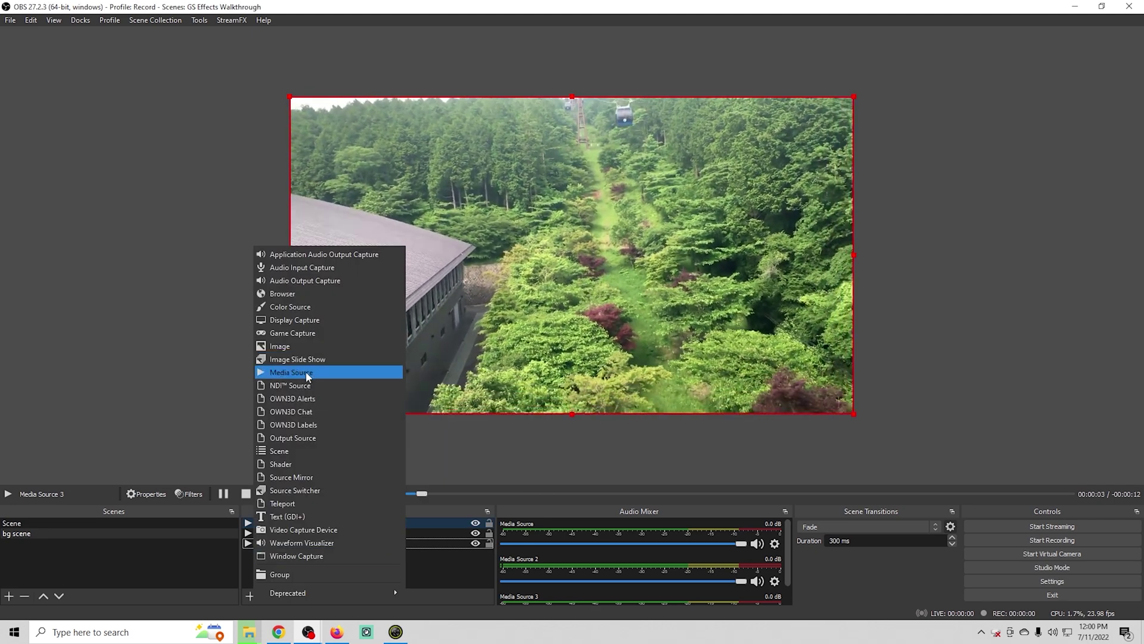
{"action": "left_click", "coordinate": [301, 373]}
{"action": "left_click", "coordinate": [598, 393]}
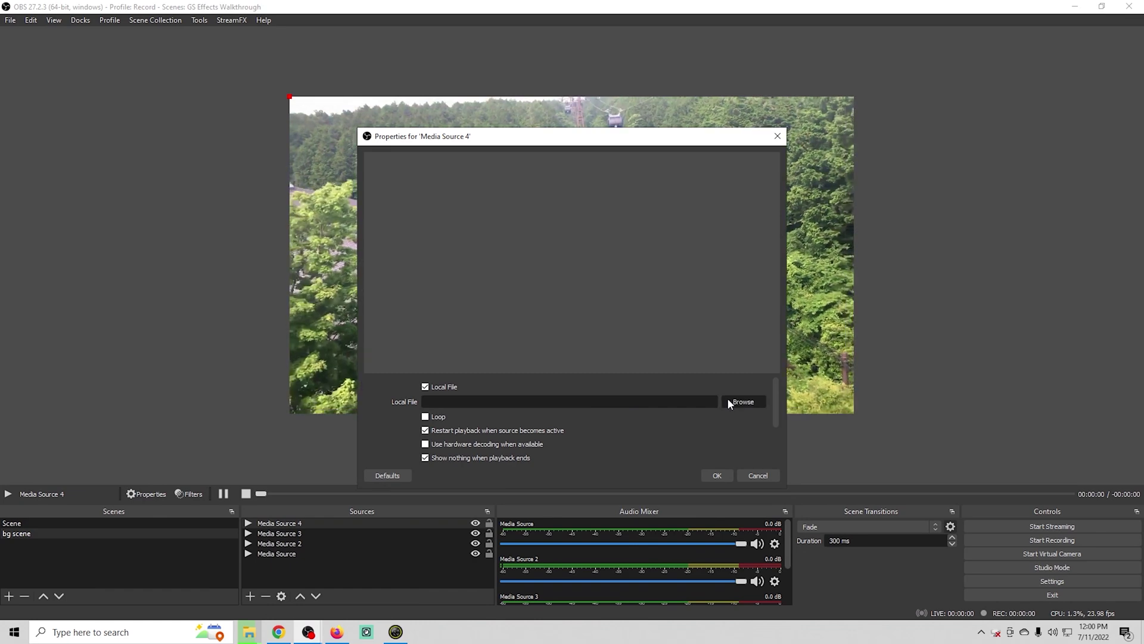
{"action": "left_click", "coordinate": [729, 401]}
{"action": "scroll", "coordinate": [663, 394], "scroll_direction": "down", "scroll_amount": 2}
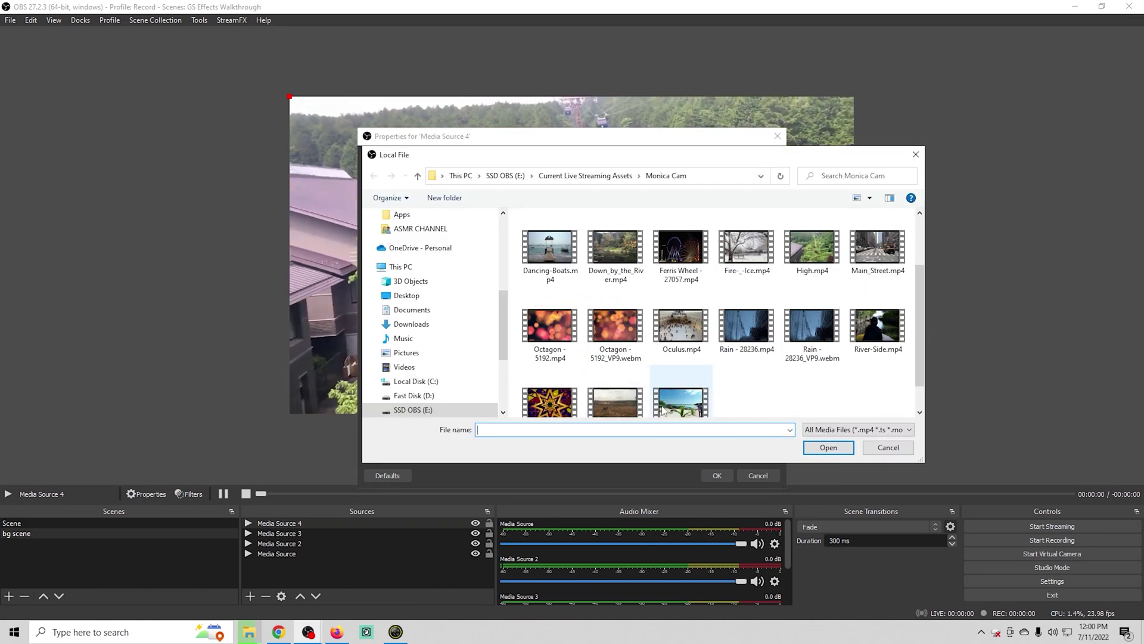
{"action": "left_click", "coordinate": [681, 401]}
{"action": "left_click", "coordinate": [828, 454]}
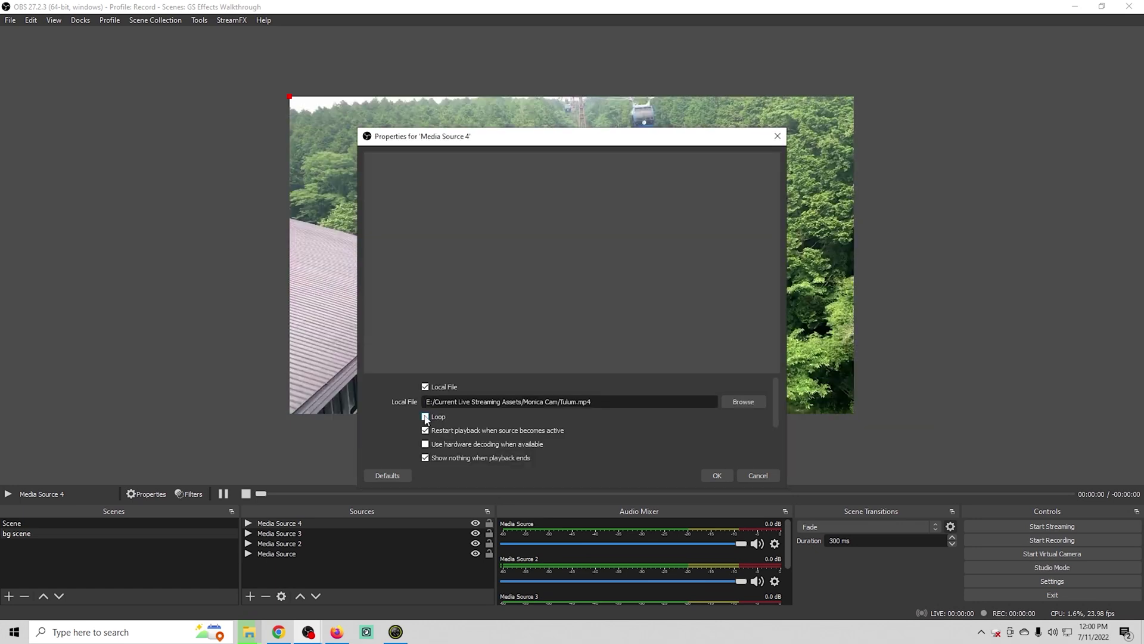
{"action": "left_click", "coordinate": [716, 476]}
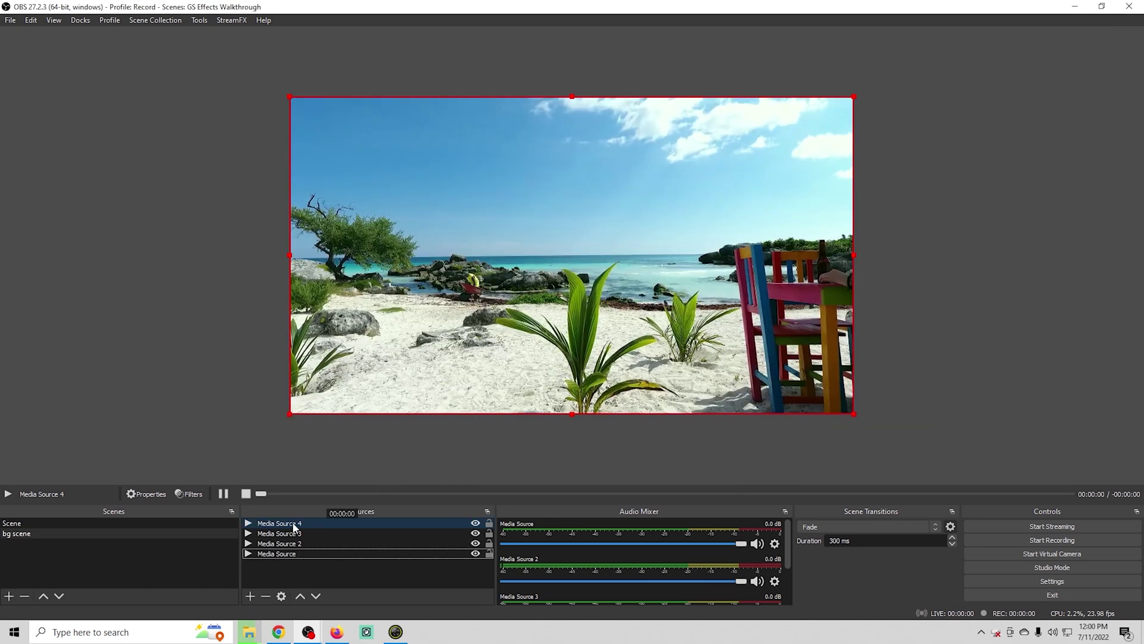
Step: Remove the street video's Media Source from the scene named Scene, leaving it in bg scene
{"action": "left_click", "coordinate": [26, 523]}
{"action": "left_click", "coordinate": [294, 534]}
{"action": "right_click", "coordinate": [294, 531]}
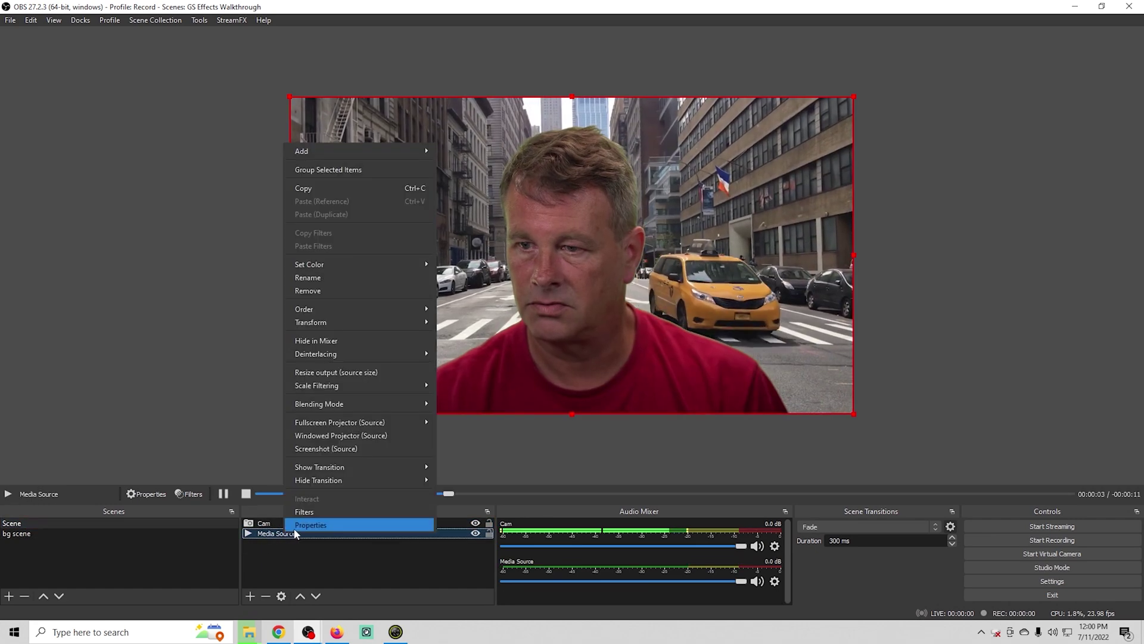
{"action": "left_click", "coordinate": [333, 290]}
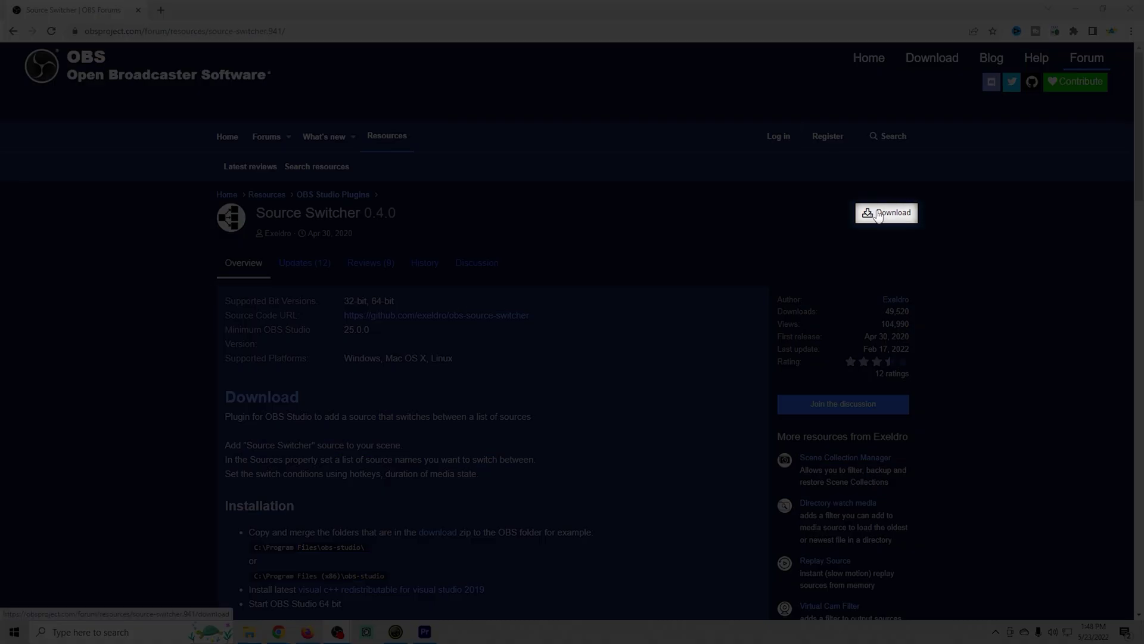
Step: Download the Source Switcher 0.4.0 Windows installer zip from the OBS forum page in Chrome and extract it within Downloads
{"action": "left_click", "coordinate": [877, 216]}
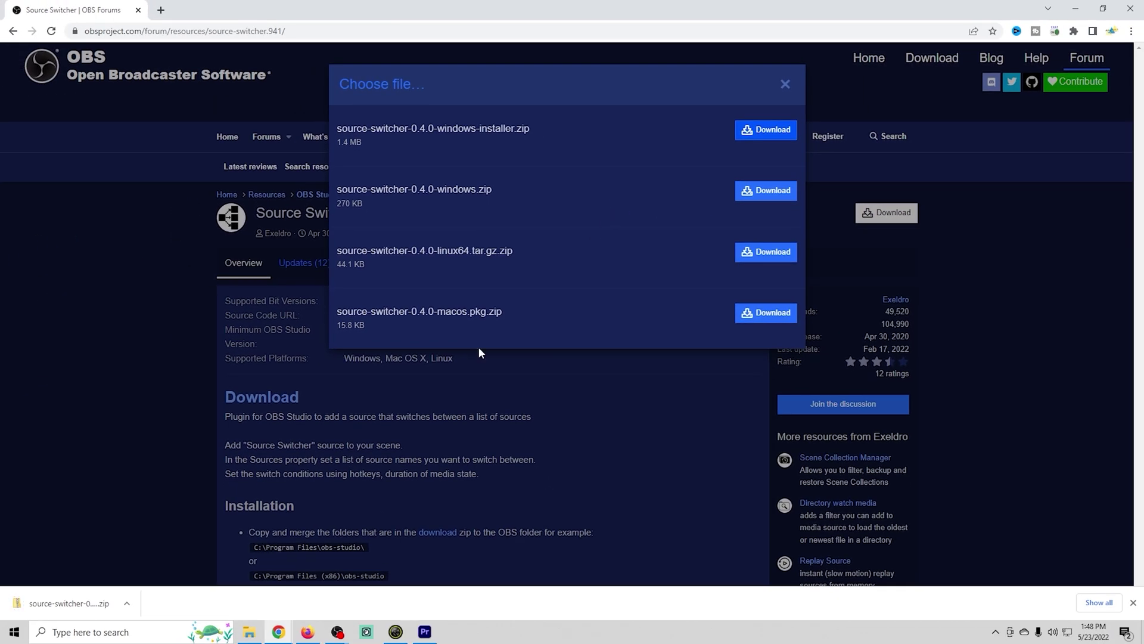
{"action": "left_click", "coordinate": [249, 631]}
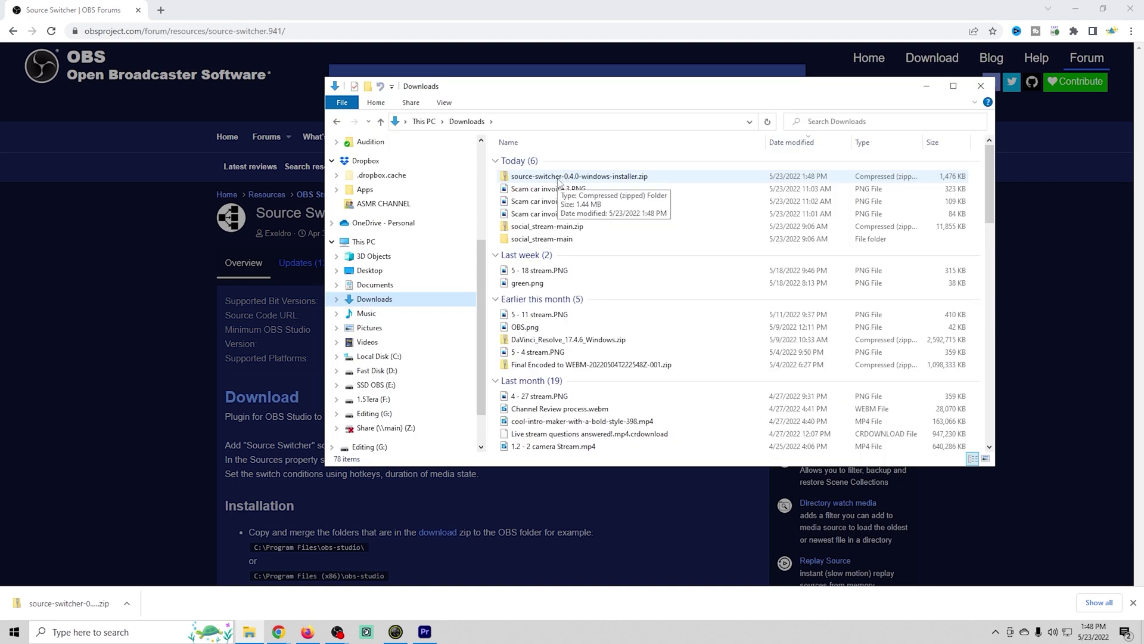
{"action": "right_click", "coordinate": [558, 178]}
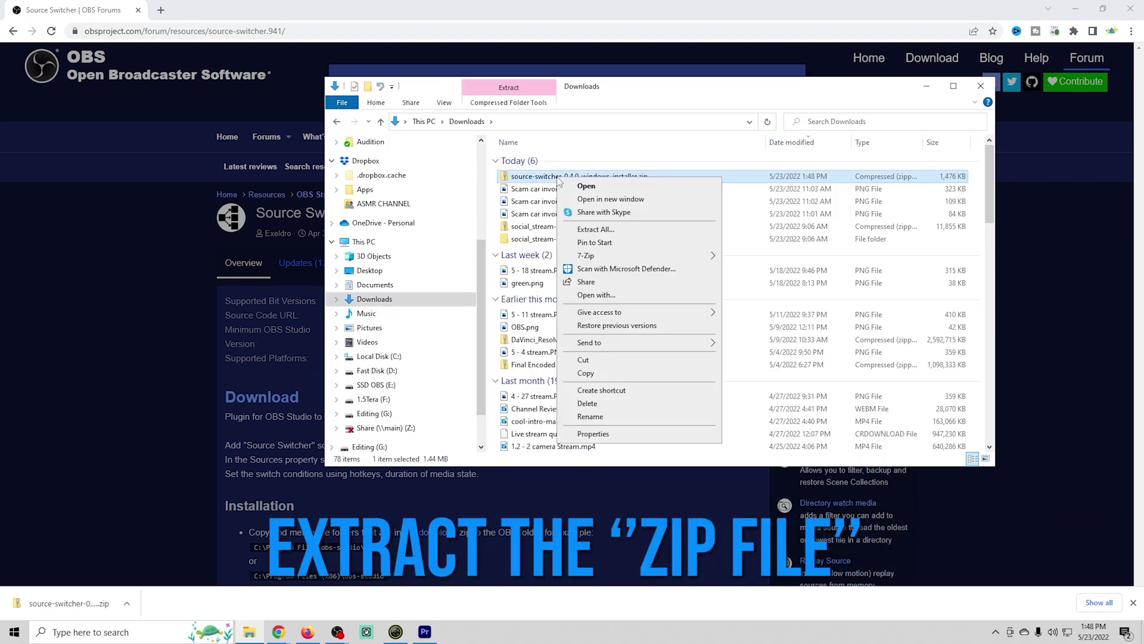
{"action": "left_click", "coordinate": [596, 229]}
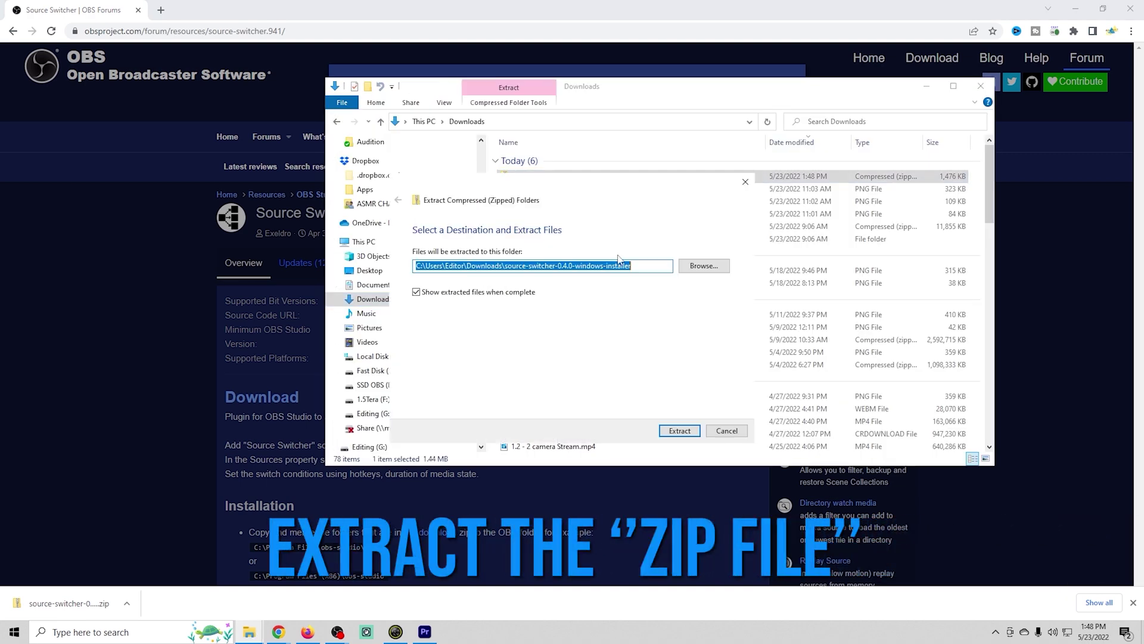
{"action": "left_click", "coordinate": [684, 430]}
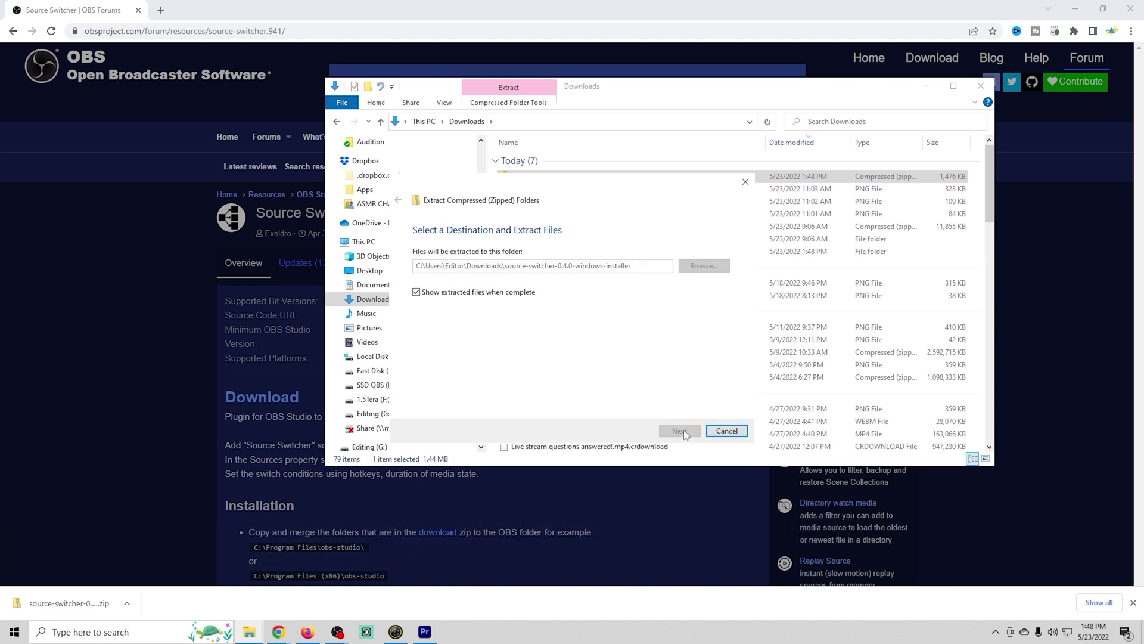
Step: Run the extracted Source Switcher installer past the SmartScreen block and install the plugin without closing the open applications
{"action": "double_click", "coordinate": [571, 176]}
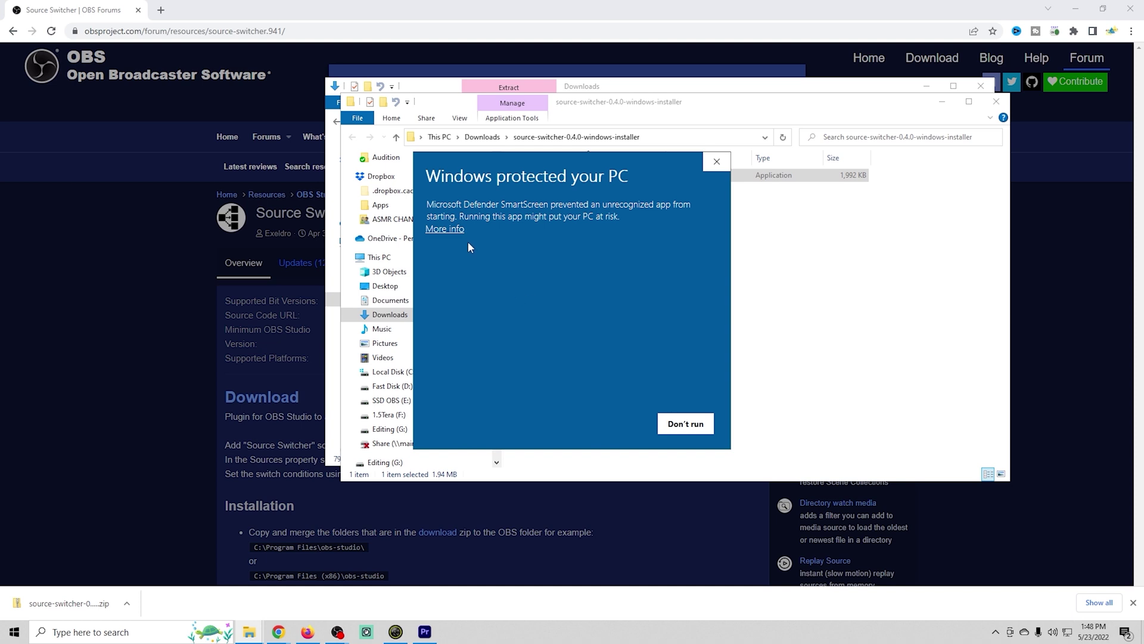
{"action": "left_click", "coordinate": [453, 231]}
{"action": "left_click", "coordinate": [609, 421]}
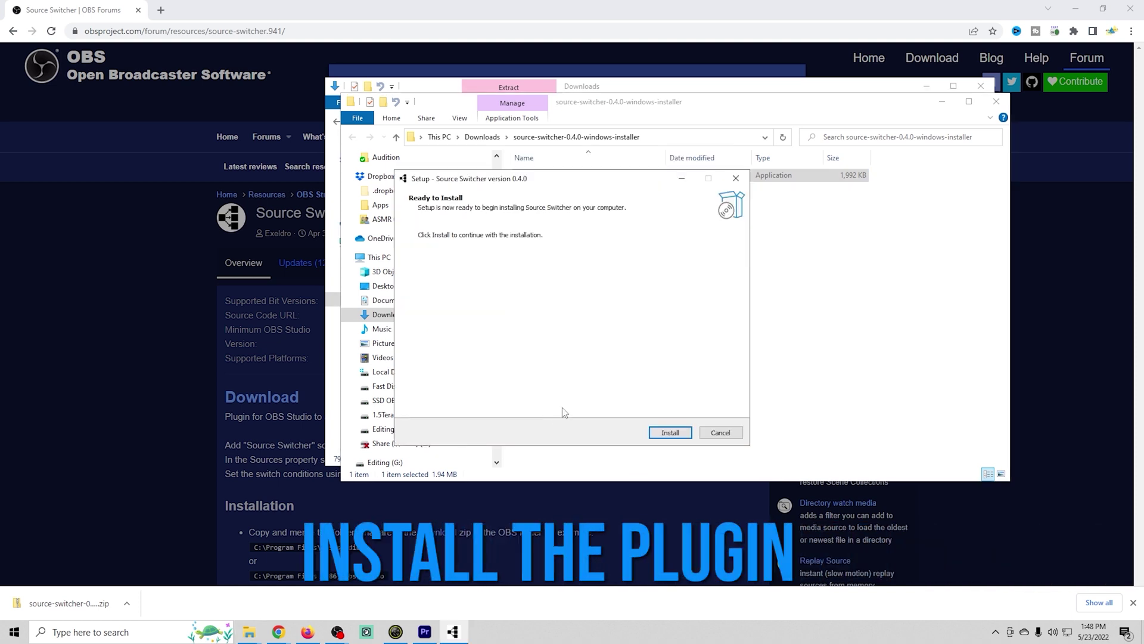
{"action": "left_click", "coordinate": [671, 432]}
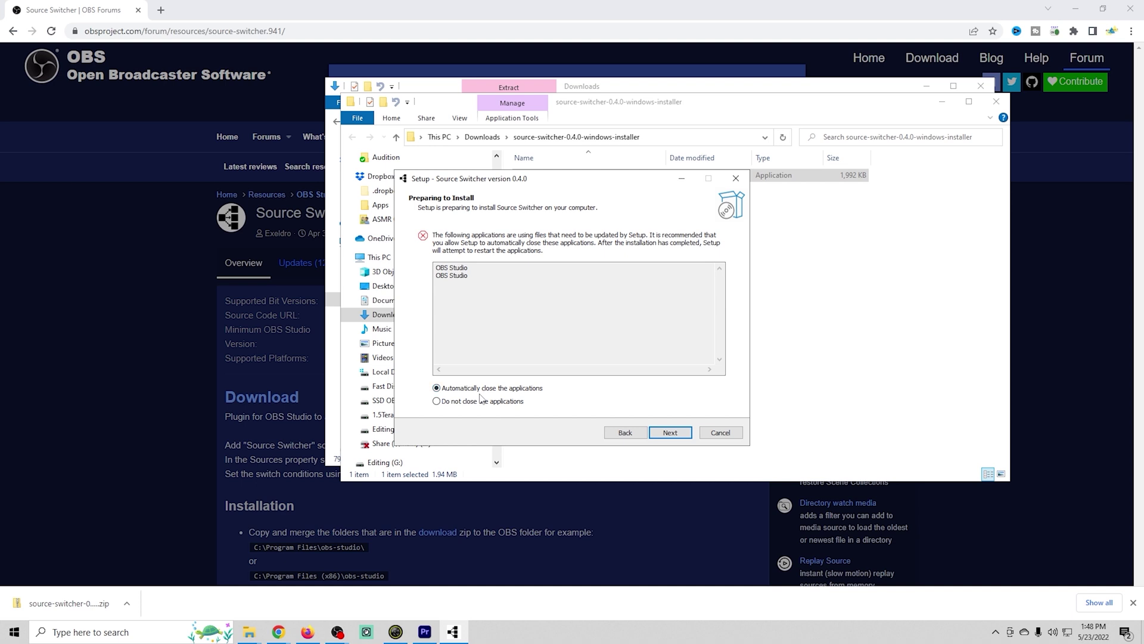
{"action": "left_click", "coordinate": [437, 401]}
{"action": "left_click", "coordinate": [670, 432]}
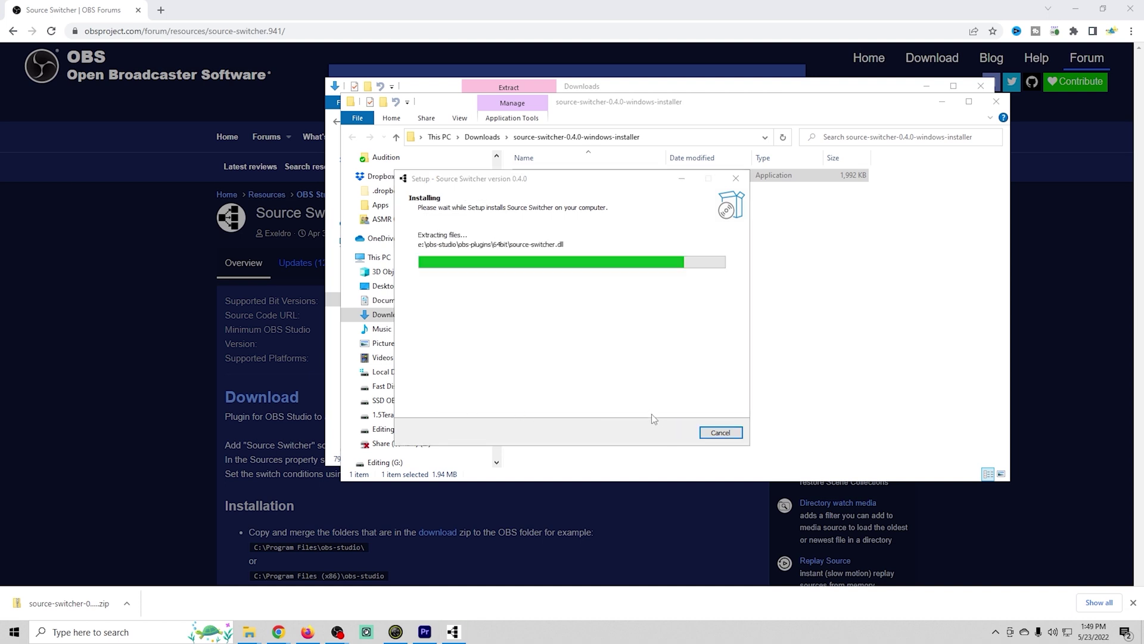
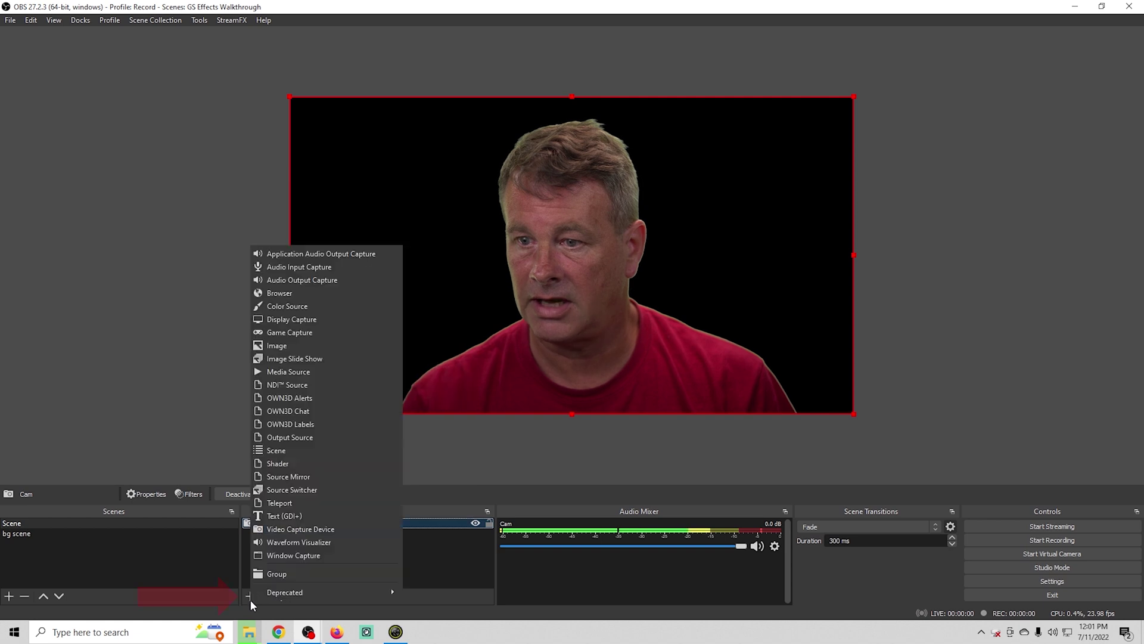
Step: In OBS, add a new Source Switcher source with its default name to the scene containing Cam
{"action": "left_click", "coordinate": [306, 490]}
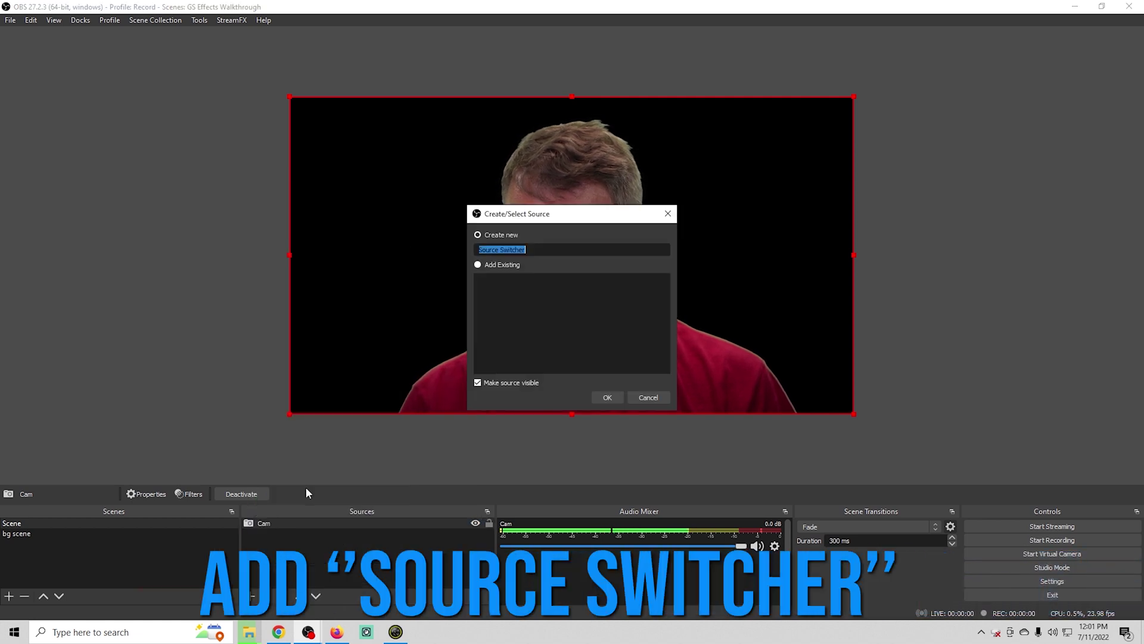
{"action": "key", "text": "Return"}
{"action": "left_click", "coordinate": [760, 388]}
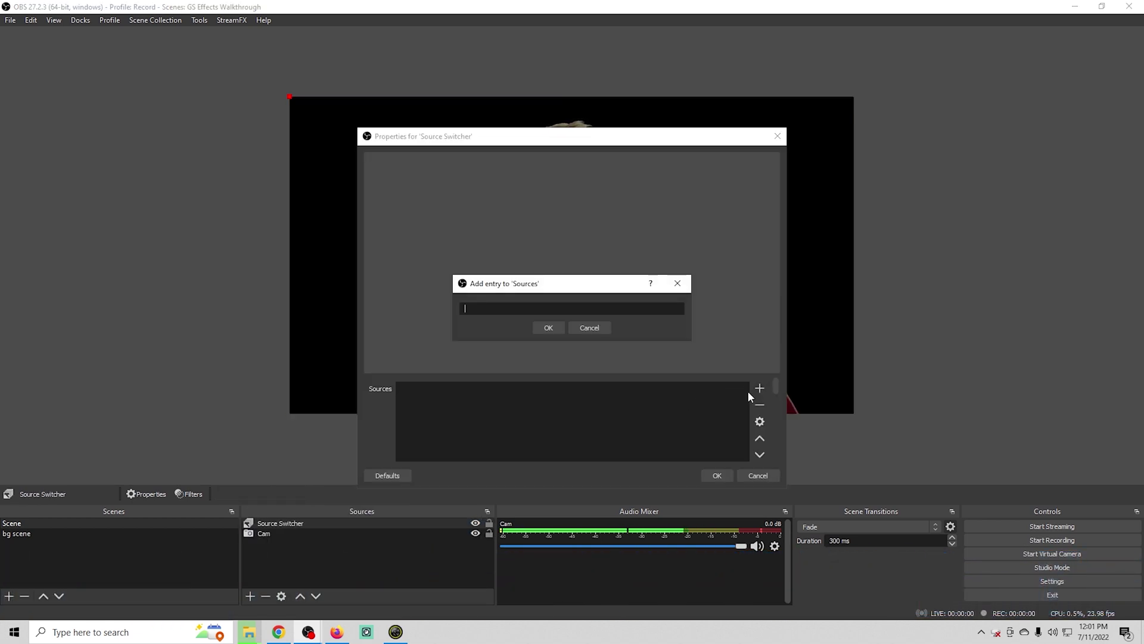
{"action": "key", "text": "Escape"}
Step: Show the source names in bg scene and add Media Source as the first entry in the Source Switcher's source list
{"action": "left_click", "coordinate": [17, 534]}
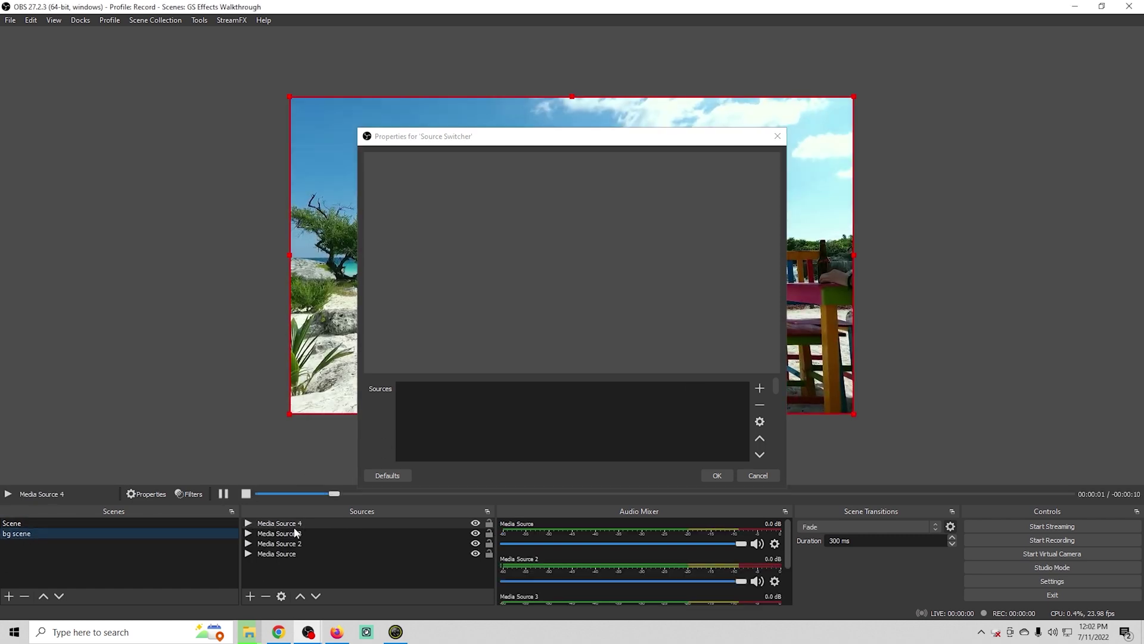
{"action": "left_click", "coordinate": [760, 388]}
{"action": "type", "text": "Media Source"}
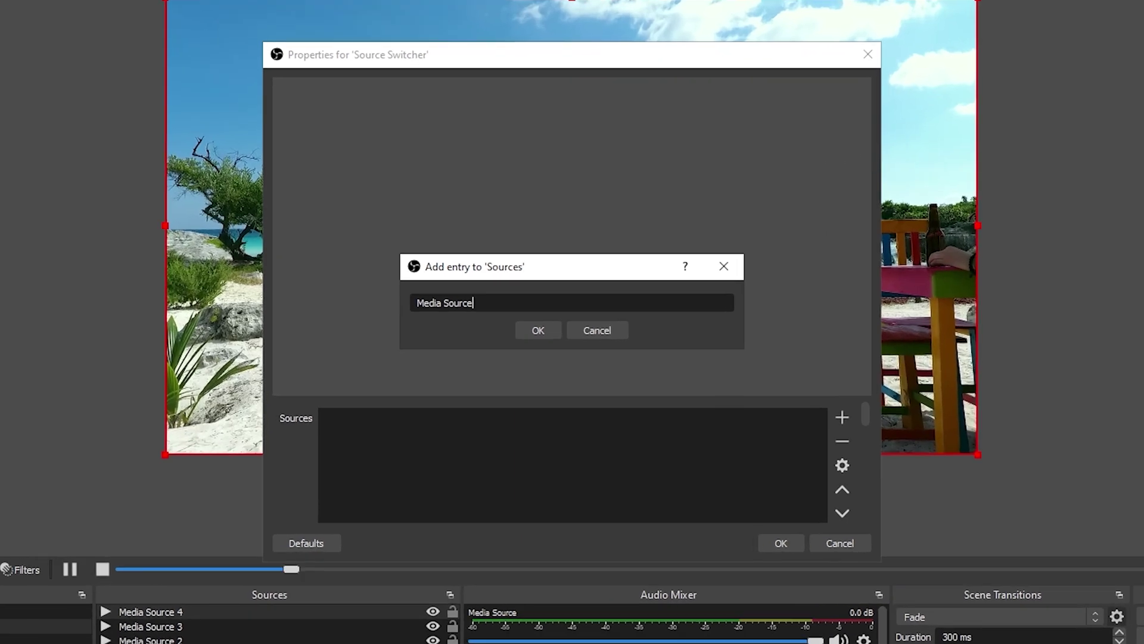
{"action": "left_click", "coordinate": [536, 330]}
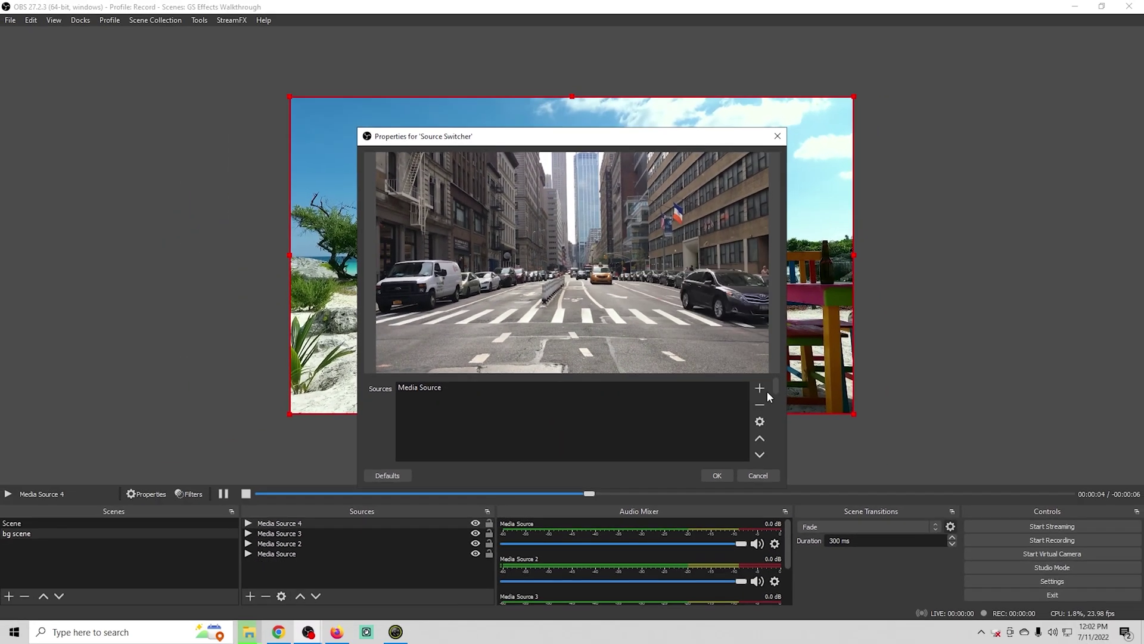
Step: Add Media Source 2, Media Source 3 and Media Source 4 as further entries in the Source Switcher's source list
{"action": "left_click", "coordinate": [799, 401]}
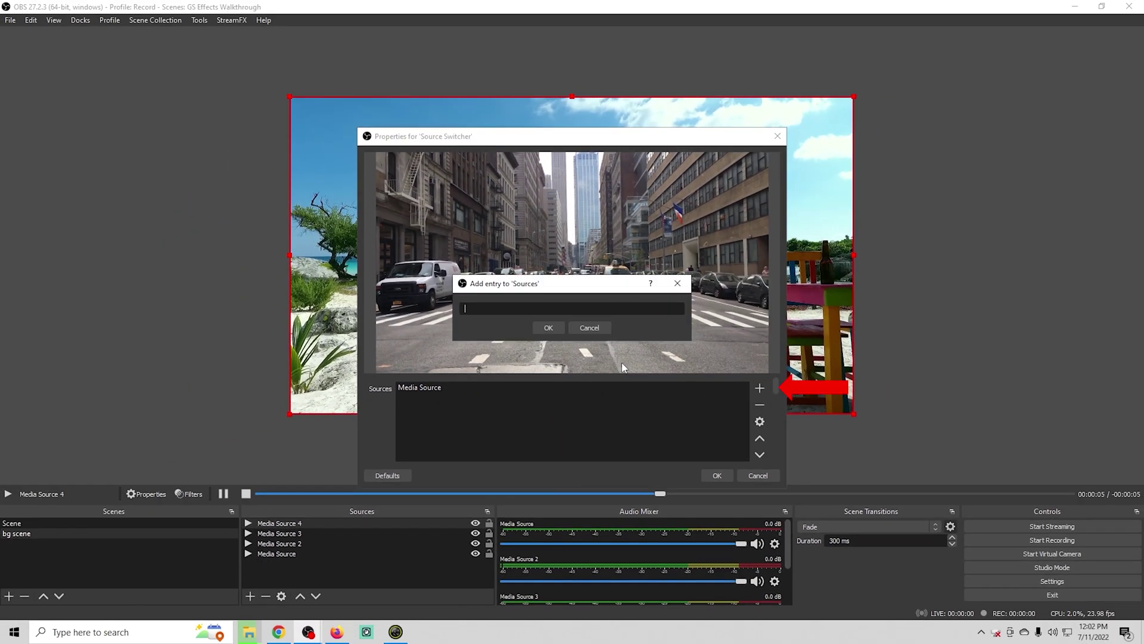
{"action": "left_click", "coordinate": [548, 328]}
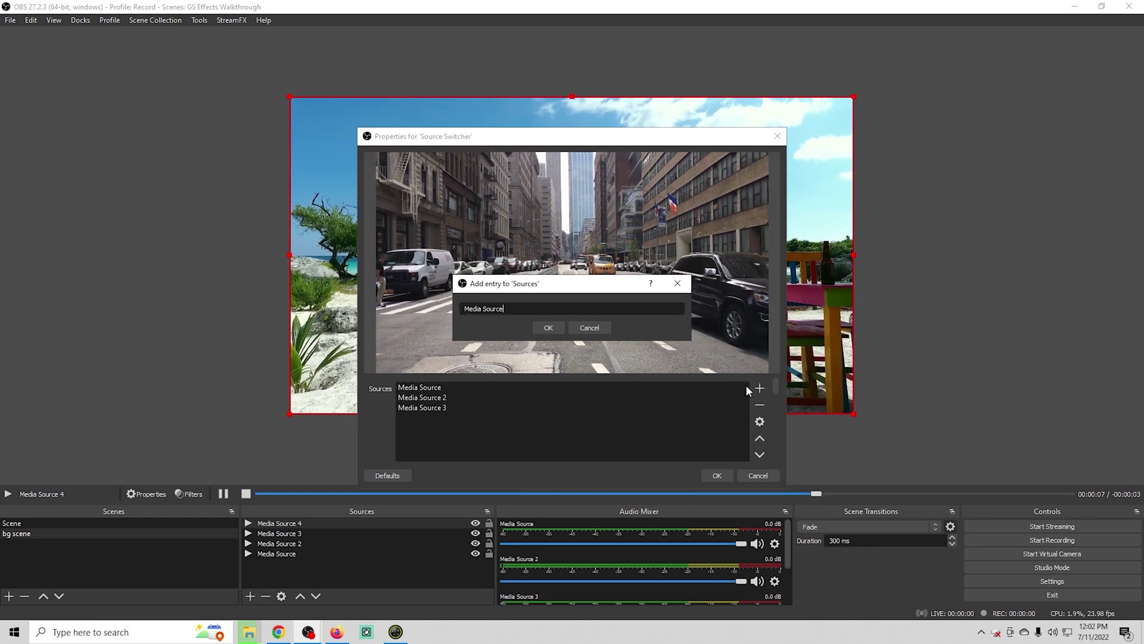
{"action": "type", "text": "Media Source "}
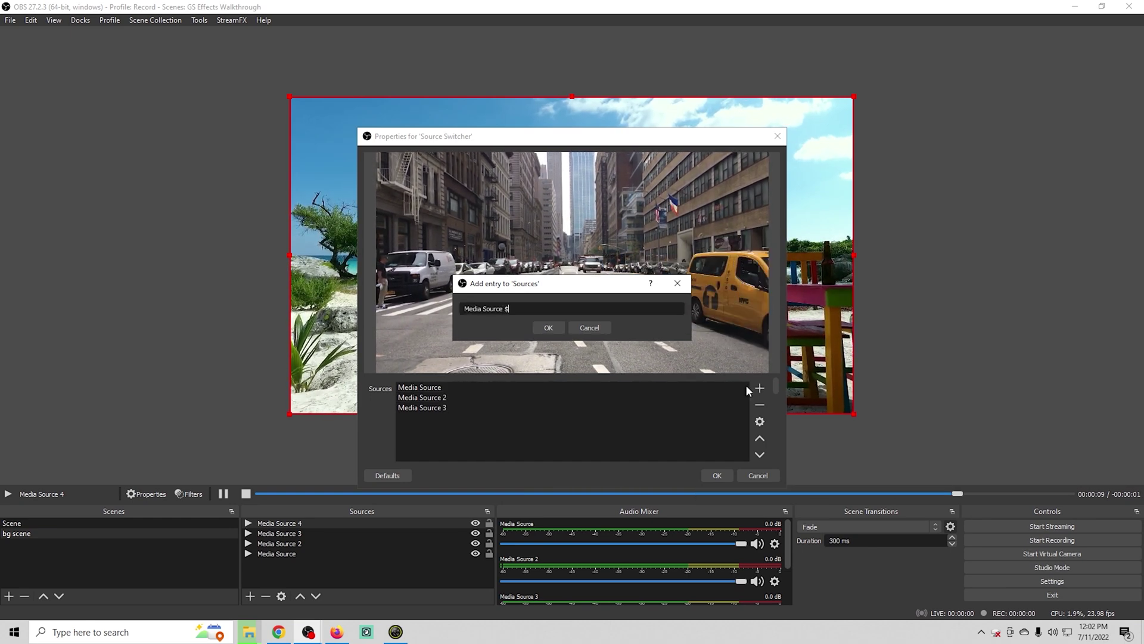
{"action": "type", "text": "4"}
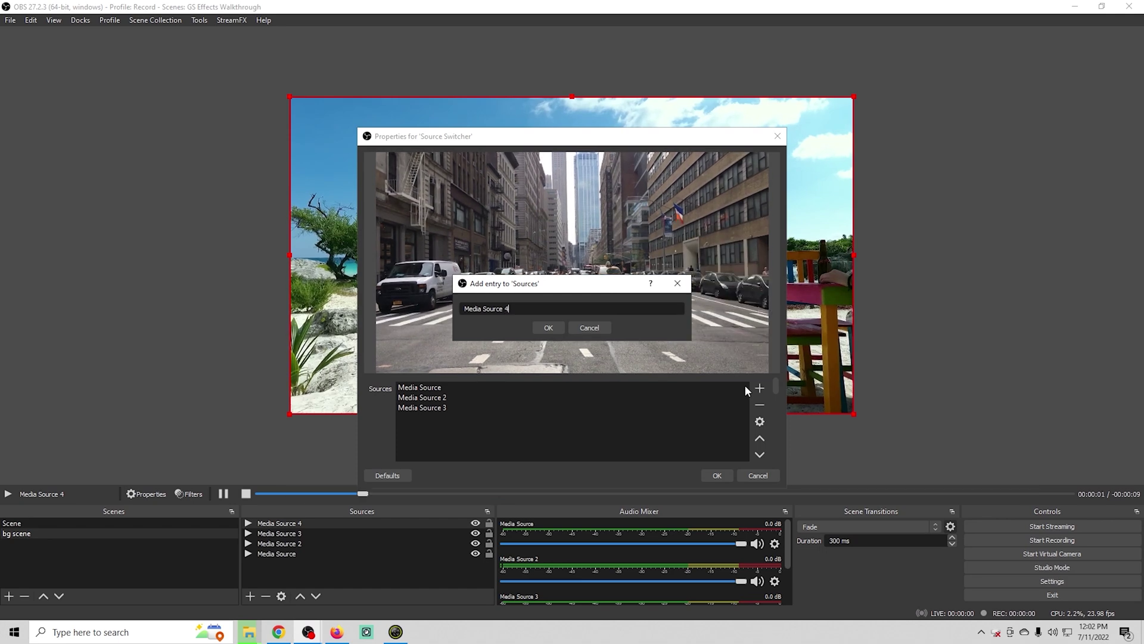
{"action": "left_click", "coordinate": [548, 327]}
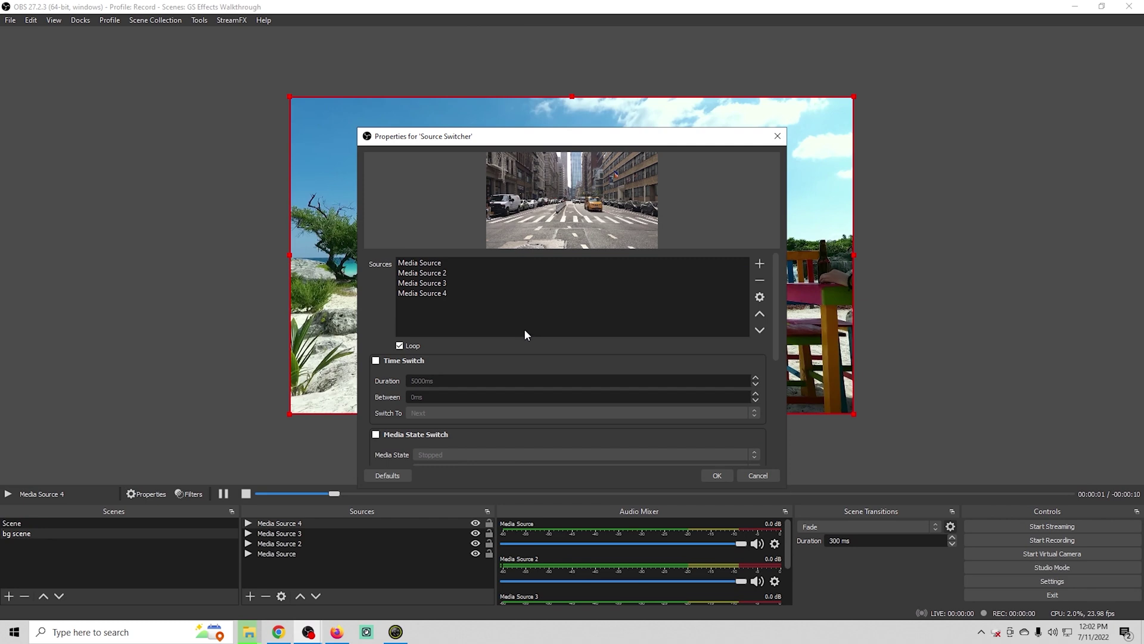
Step: Enable Time Switch for the Source Switcher with a duration of 10000 ms and switching to Next
{"action": "left_click", "coordinate": [375, 360]}
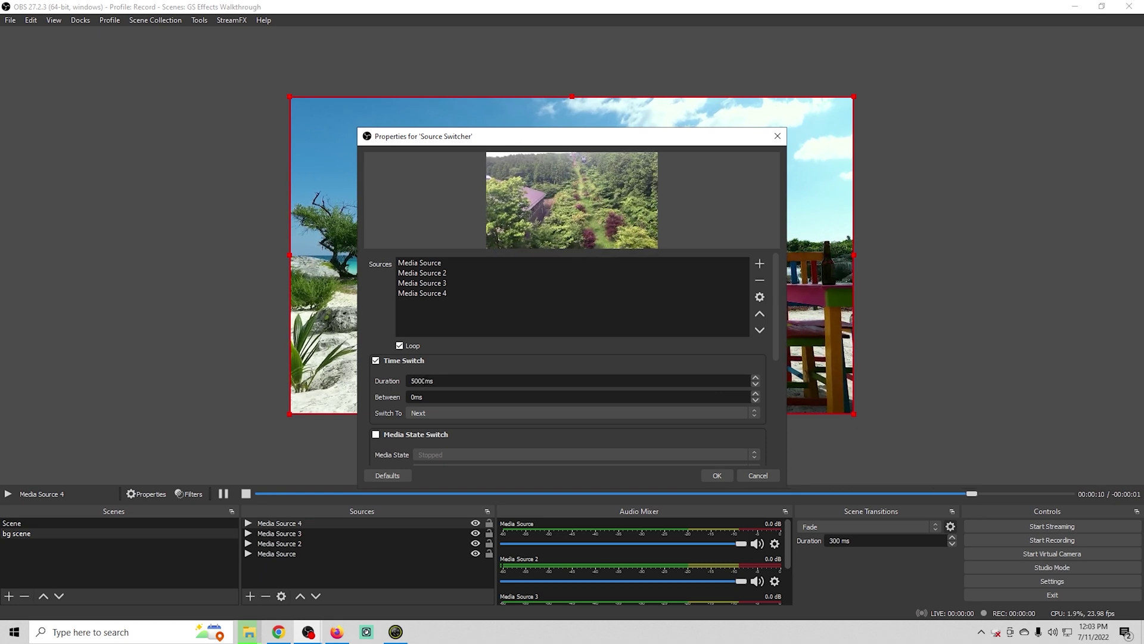
{"action": "left_click_drag", "start_coordinate": [425, 381], "coordinate": [400, 374]}
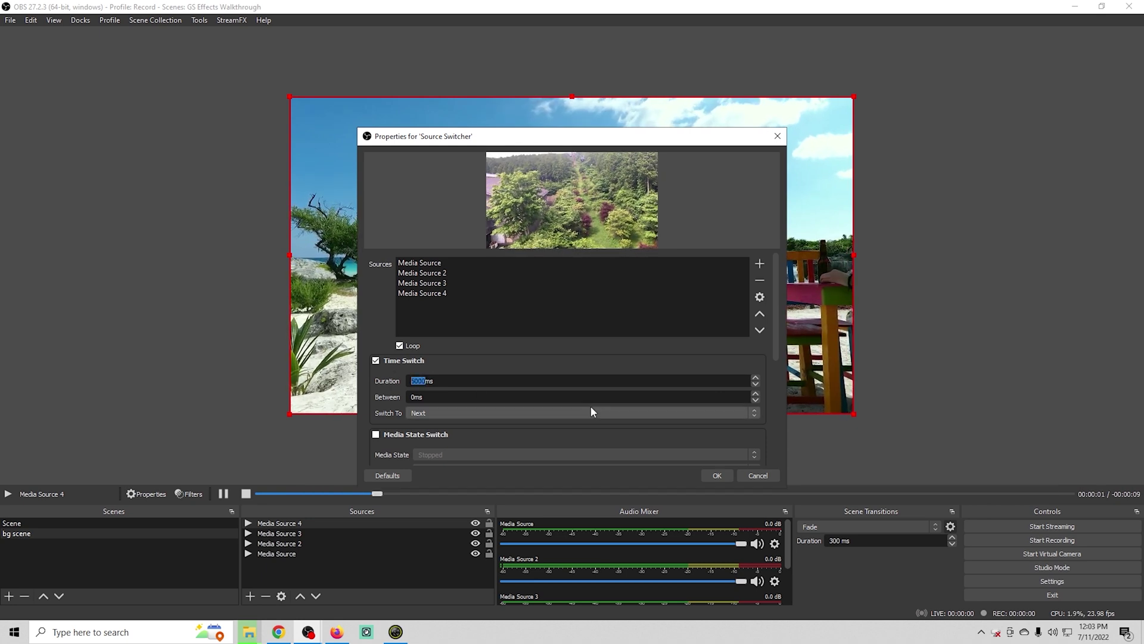
{"action": "type", "text": "10000"}
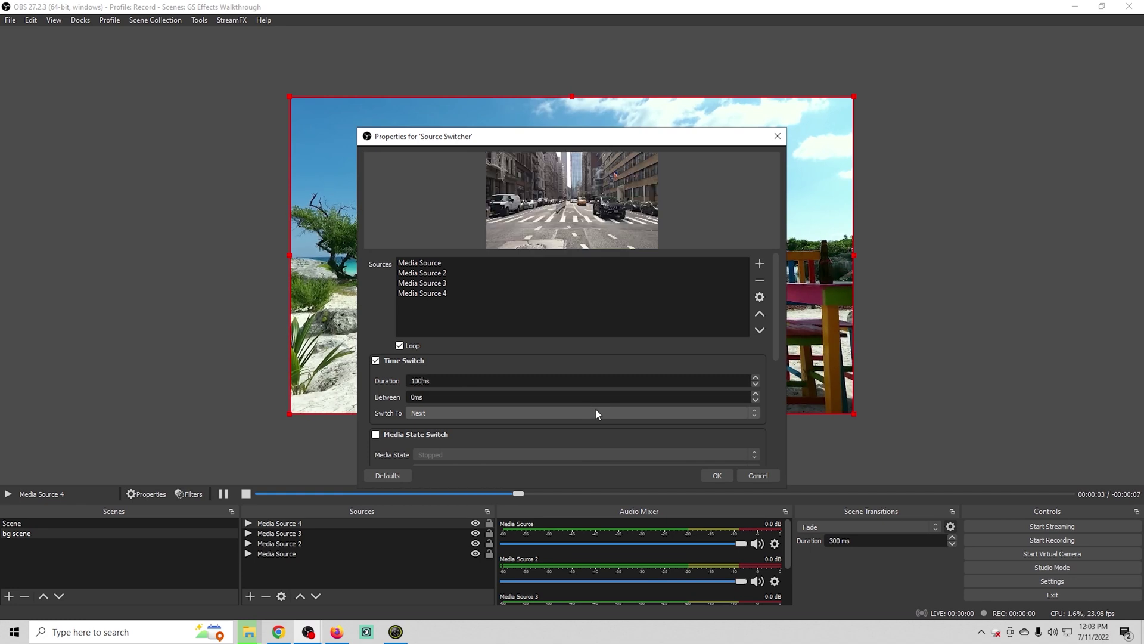
{"action": "left_click", "coordinate": [480, 411]}
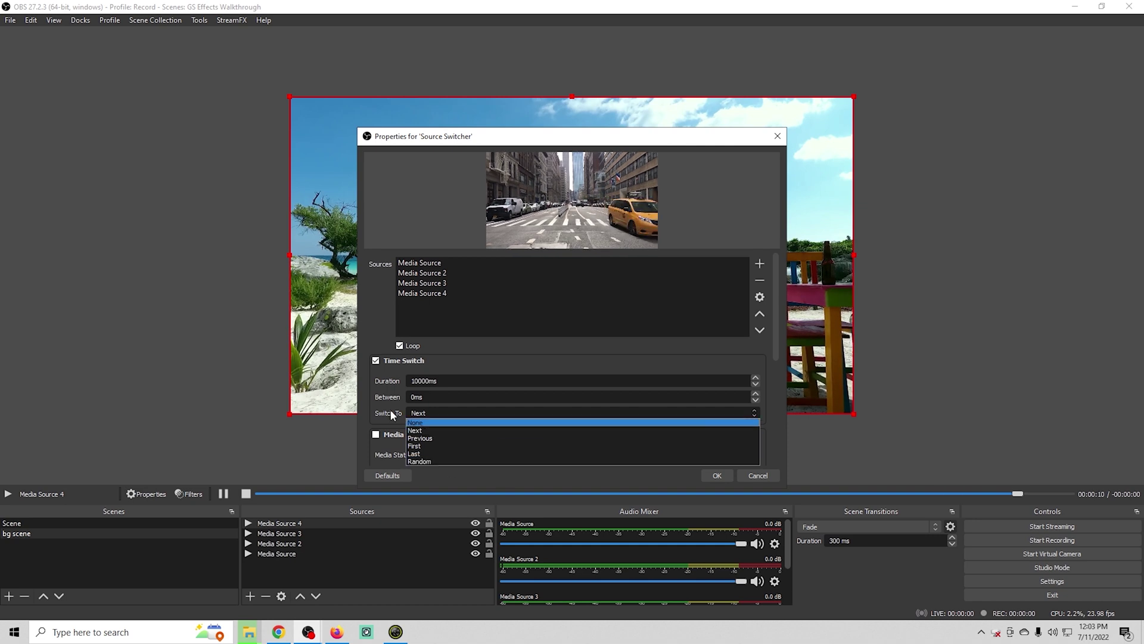
{"action": "left_click", "coordinate": [429, 430]}
Step: Set the Source Switcher's transition, show transition and hide transition types to Swipe, and accept the properties
{"action": "scroll", "coordinate": [441, 434], "scroll_direction": "down", "scroll_amount": 1}
{"action": "scroll", "coordinate": [441, 433], "scroll_direction": "down", "scroll_amount": 1}
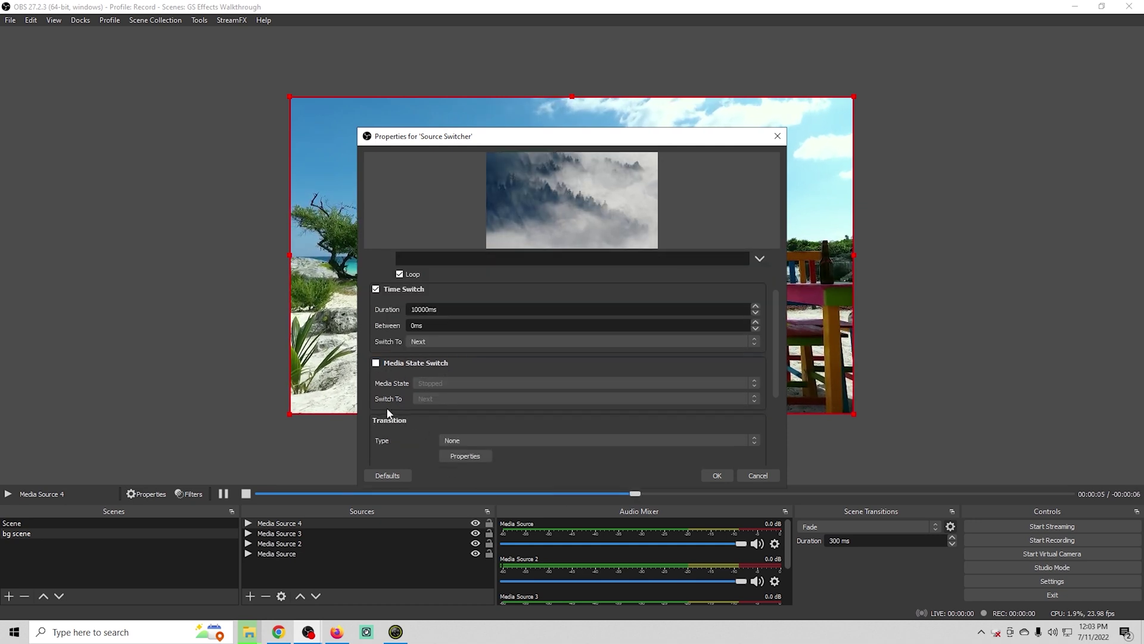
{"action": "scroll", "coordinate": [390, 414], "scroll_direction": "down", "scroll_amount": 1}
{"action": "left_click", "coordinate": [493, 404]}
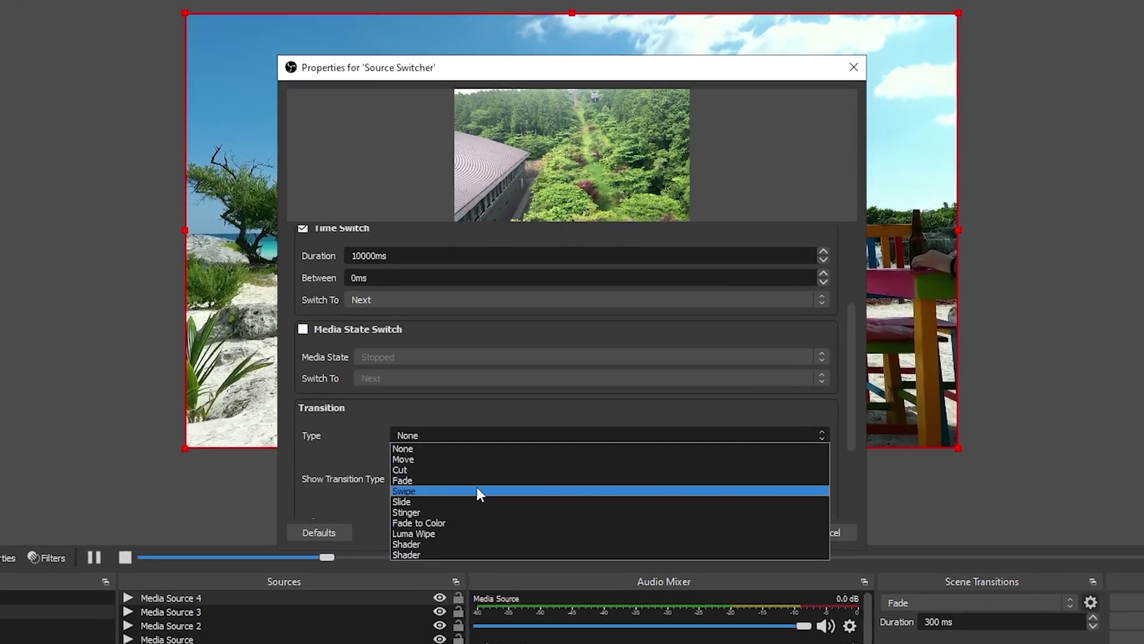
{"action": "left_click", "coordinate": [477, 488]}
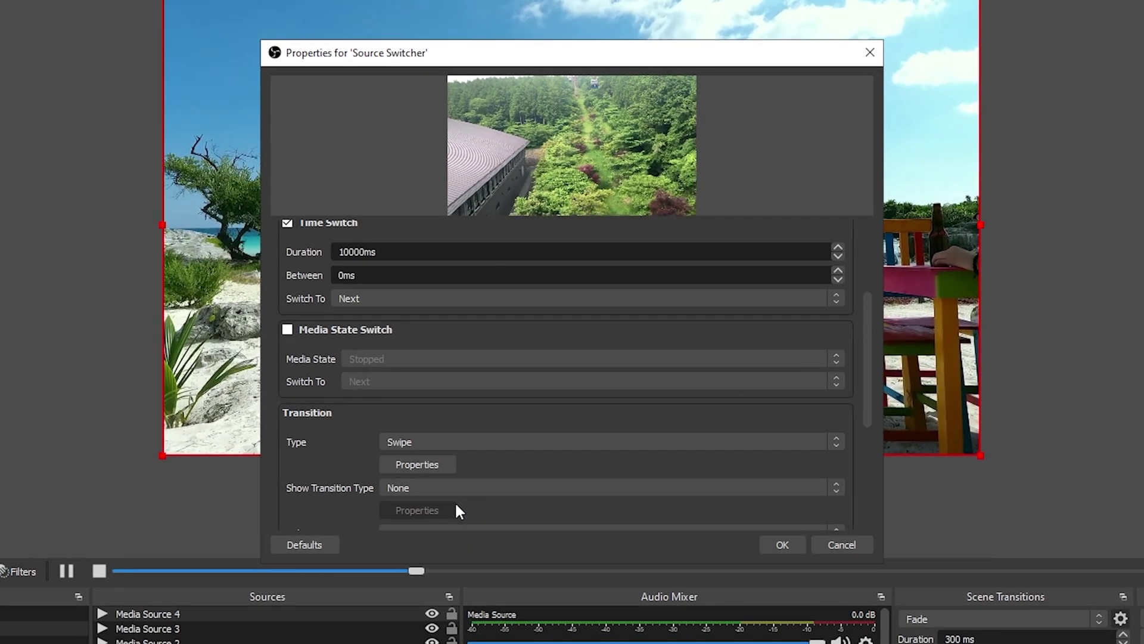
{"action": "scroll", "coordinate": [445, 451], "scroll_direction": "down", "scroll_amount": 2}
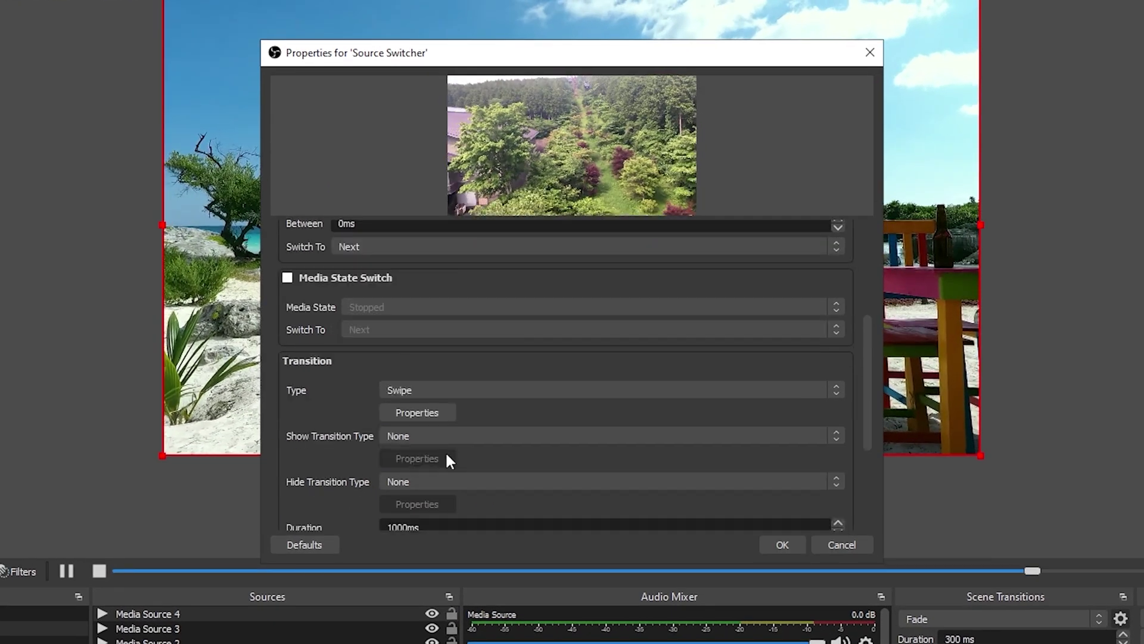
{"action": "scroll", "coordinate": [448, 439], "scroll_direction": "down", "scroll_amount": 4}
{"action": "scroll", "coordinate": [319, 455], "scroll_direction": "down", "scroll_amount": 2}
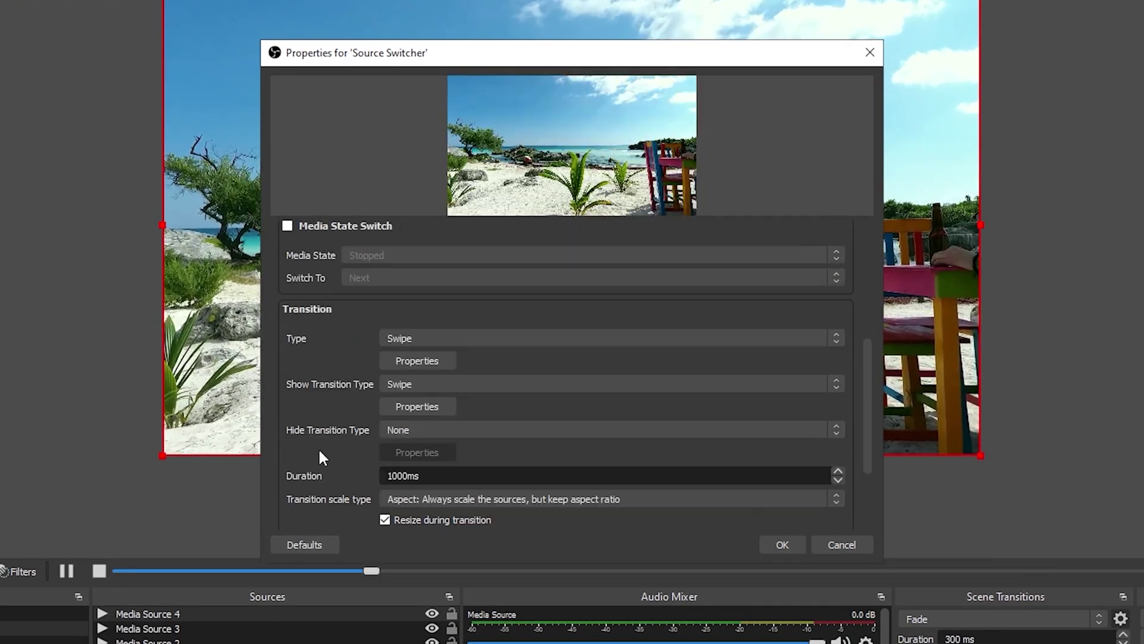
{"action": "left_click", "coordinate": [429, 431]}
{"action": "left_click", "coordinate": [427, 484]}
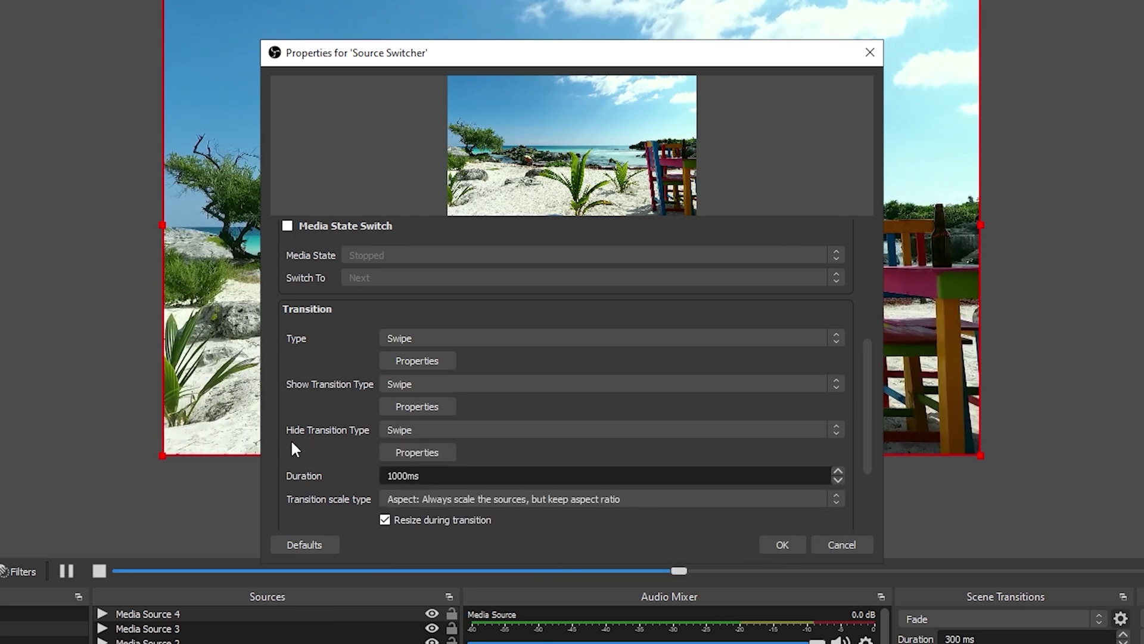
{"action": "scroll", "coordinate": [290, 438], "scroll_direction": "down", "scroll_amount": 2}
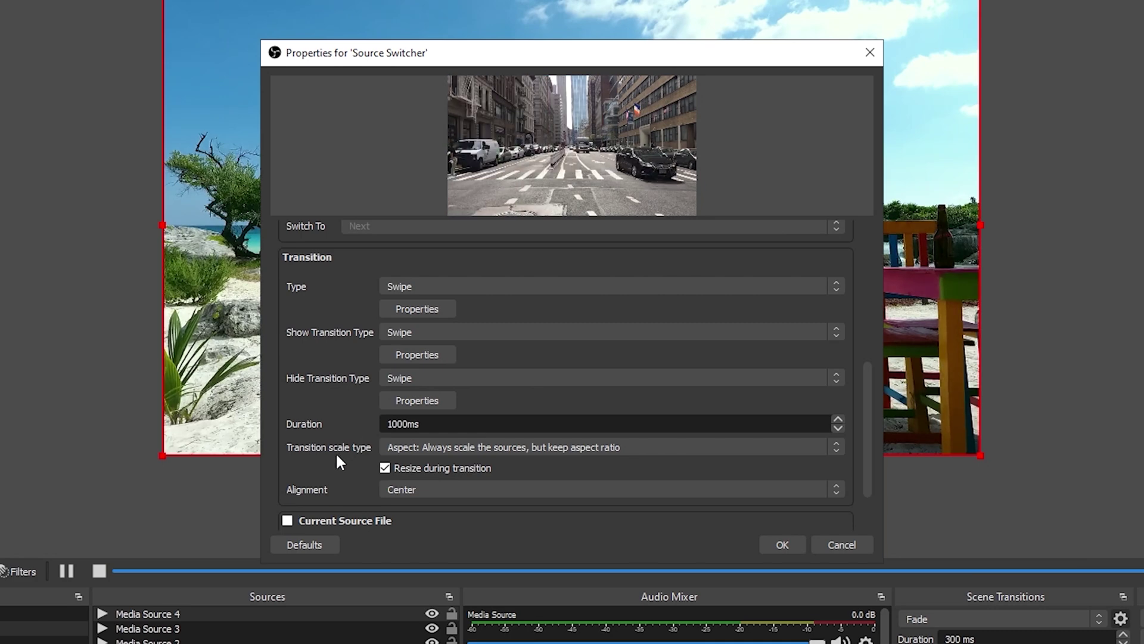
{"action": "scroll", "coordinate": [335, 452], "scroll_direction": "down", "scroll_amount": 2}
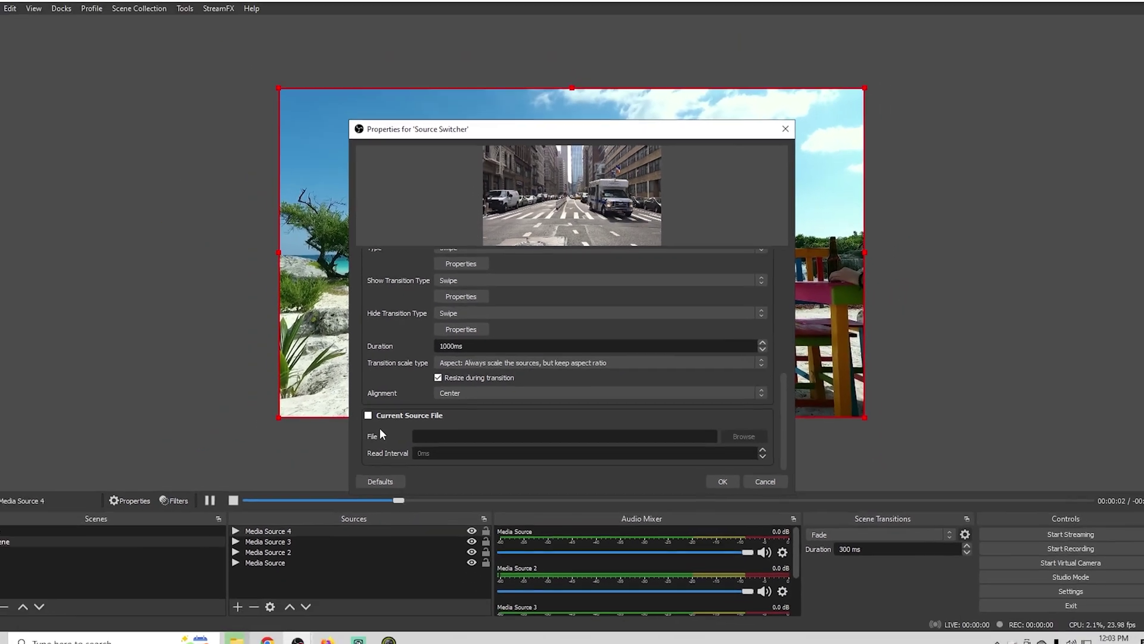
{"action": "left_click", "coordinate": [782, 544]}
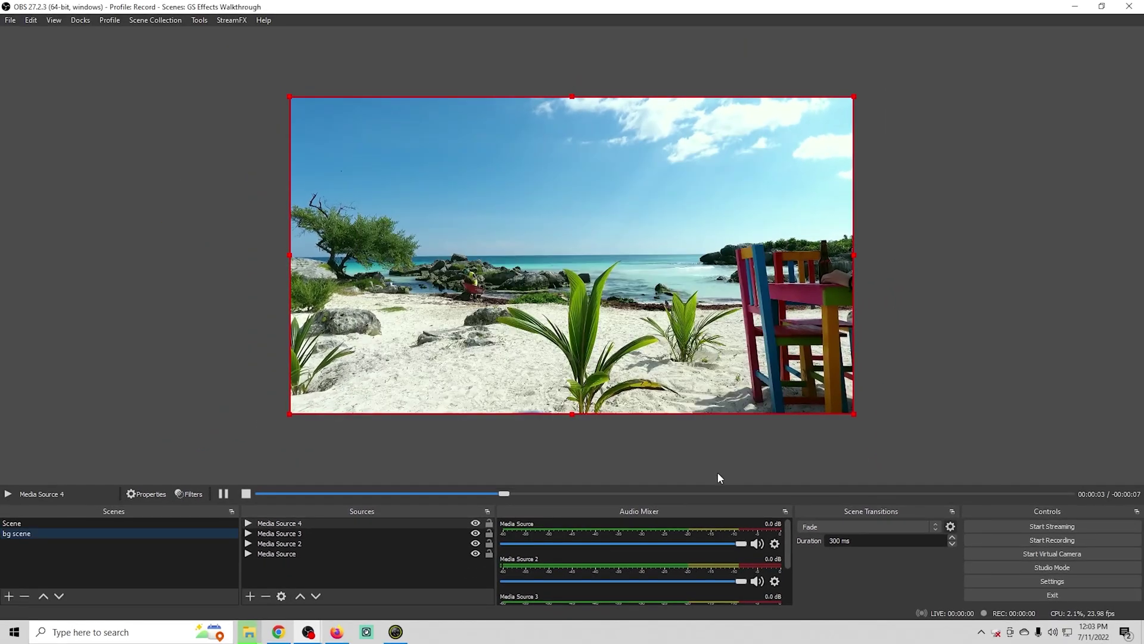
Step: Return to the main scene and move the Source Switcher below Cam in the source order
{"action": "left_click", "coordinate": [77, 523]}
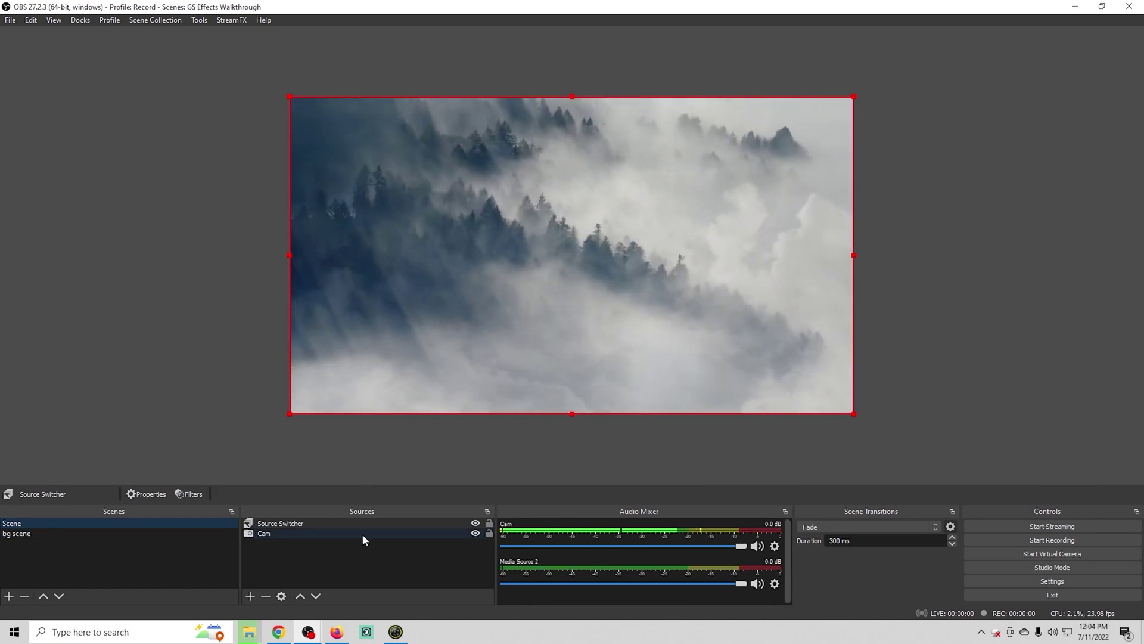
{"action": "left_click_drag", "start_coordinate": [355, 528], "coordinate": [364, 553]}
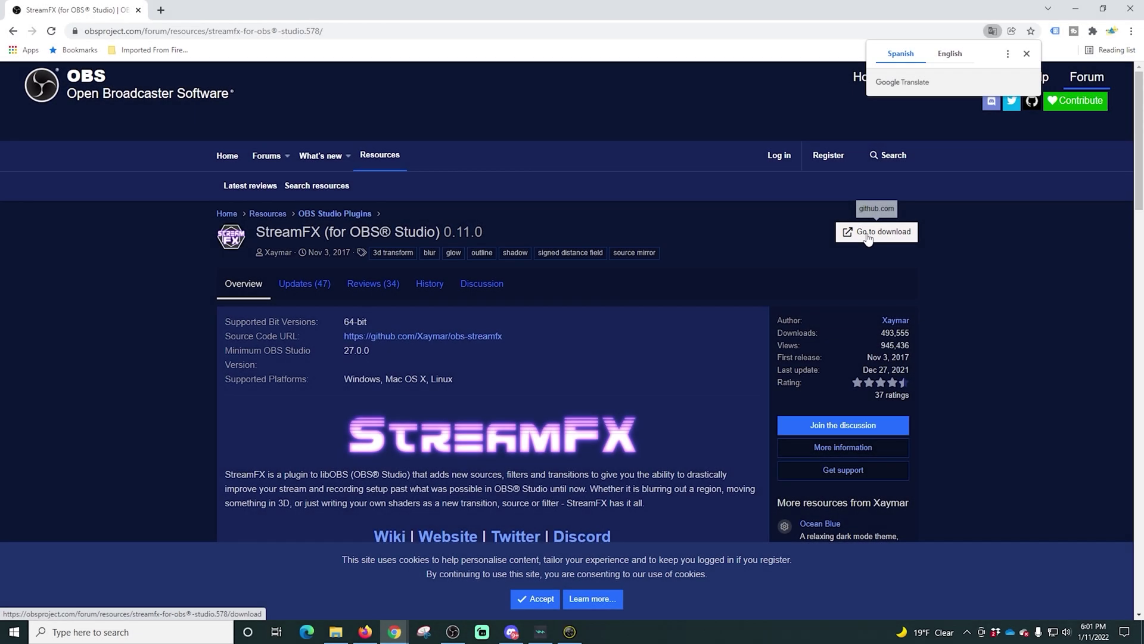
Step: From the StreamFX page on the OBS forum in Chrome, go to the GitHub release 0.11.0 and download the Windows .exe installer
{"action": "left_click", "coordinate": [869, 234]}
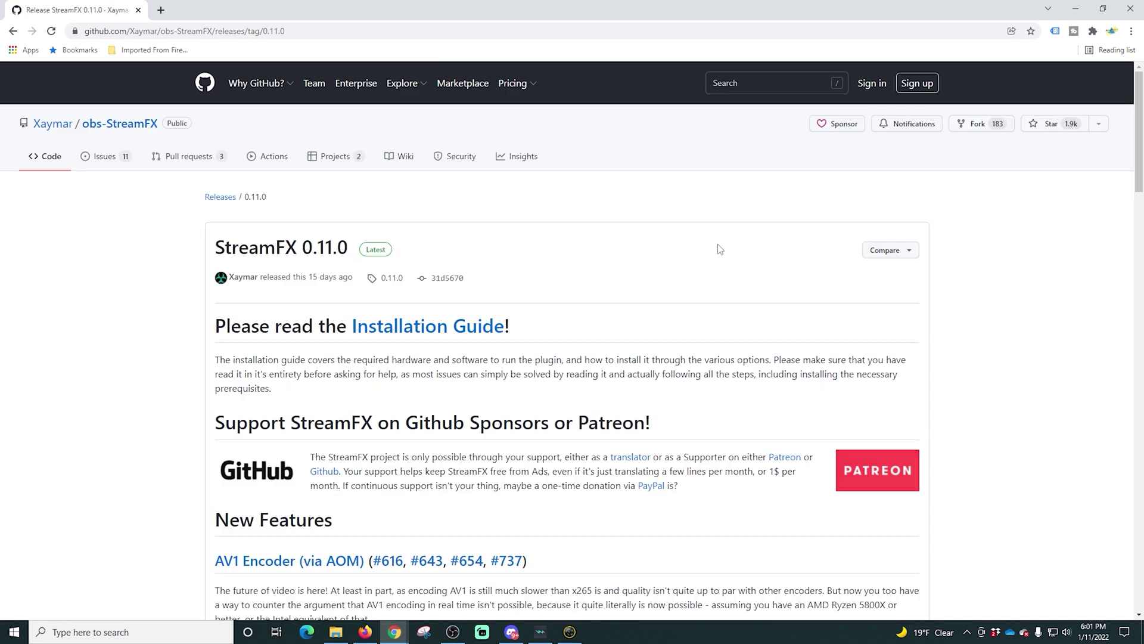
{"action": "scroll", "coordinate": [571, 307], "scroll_direction": "down", "scroll_amount": 2}
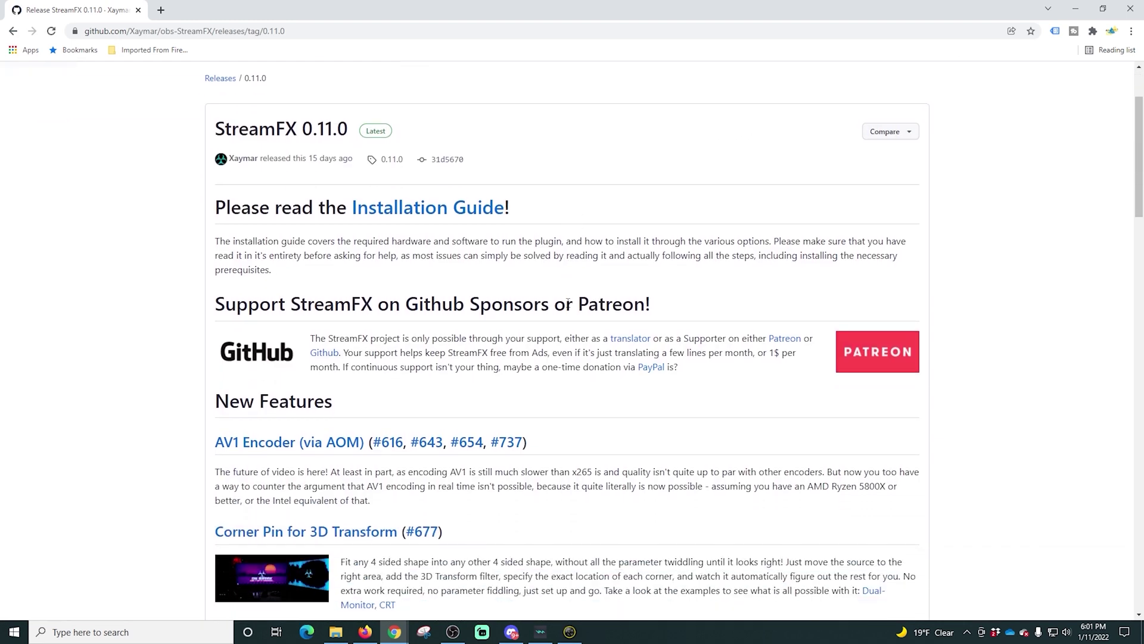
{"action": "scroll", "coordinate": [360, 270], "scroll_direction": "down", "scroll_amount": 10}
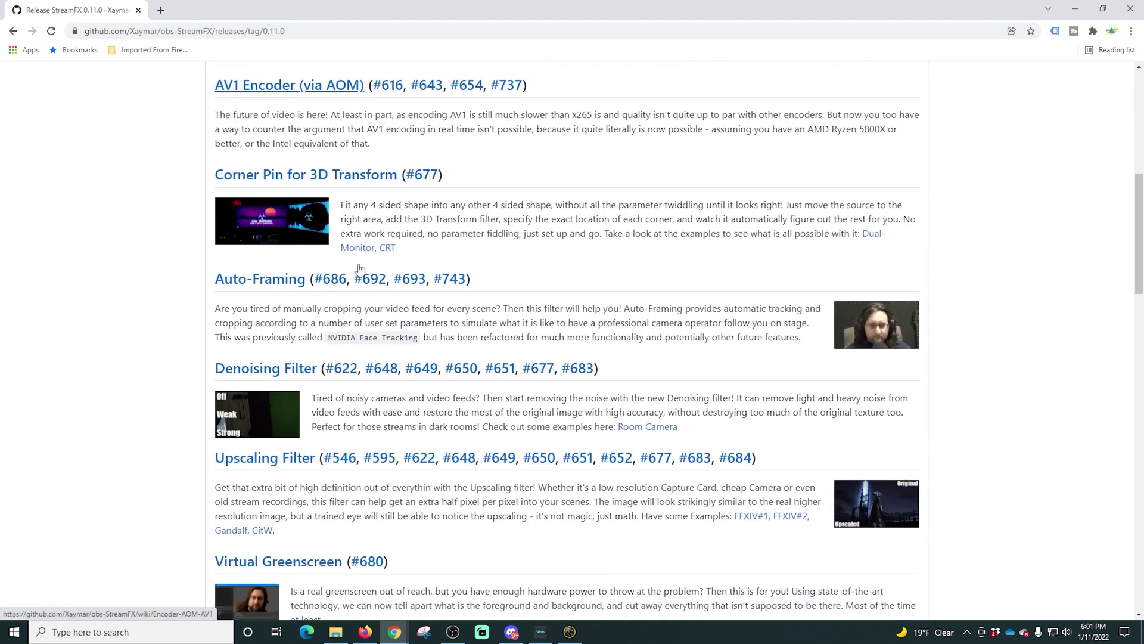
{"action": "scroll", "coordinate": [360, 268], "scroll_direction": "down", "scroll_amount": 16}
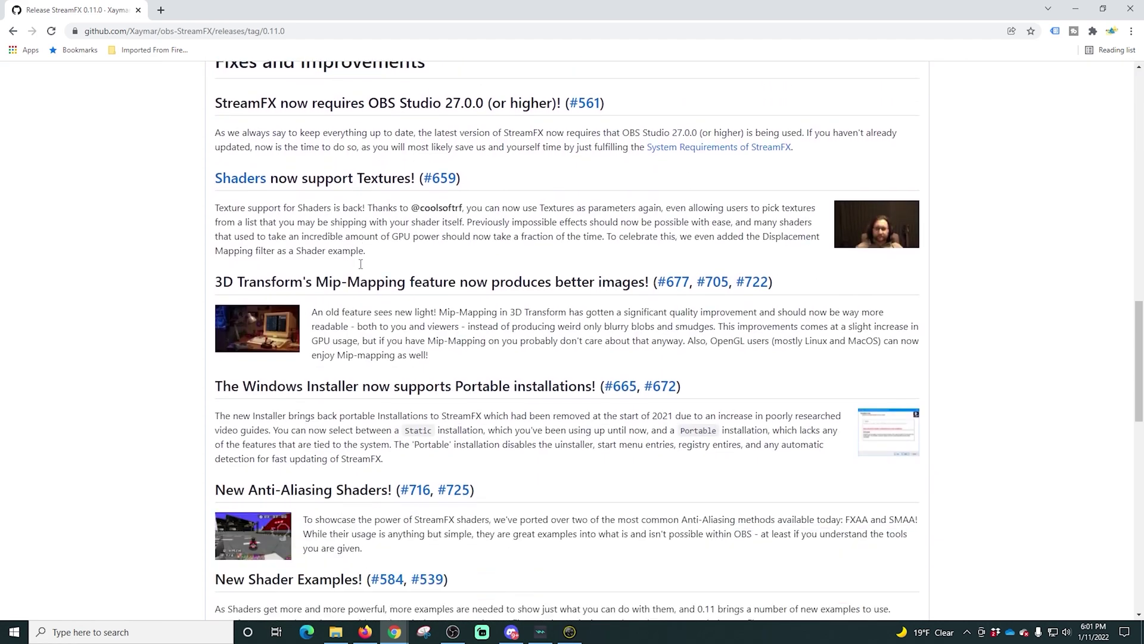
{"action": "scroll", "coordinate": [365, 264], "scroll_direction": "down", "scroll_amount": 7}
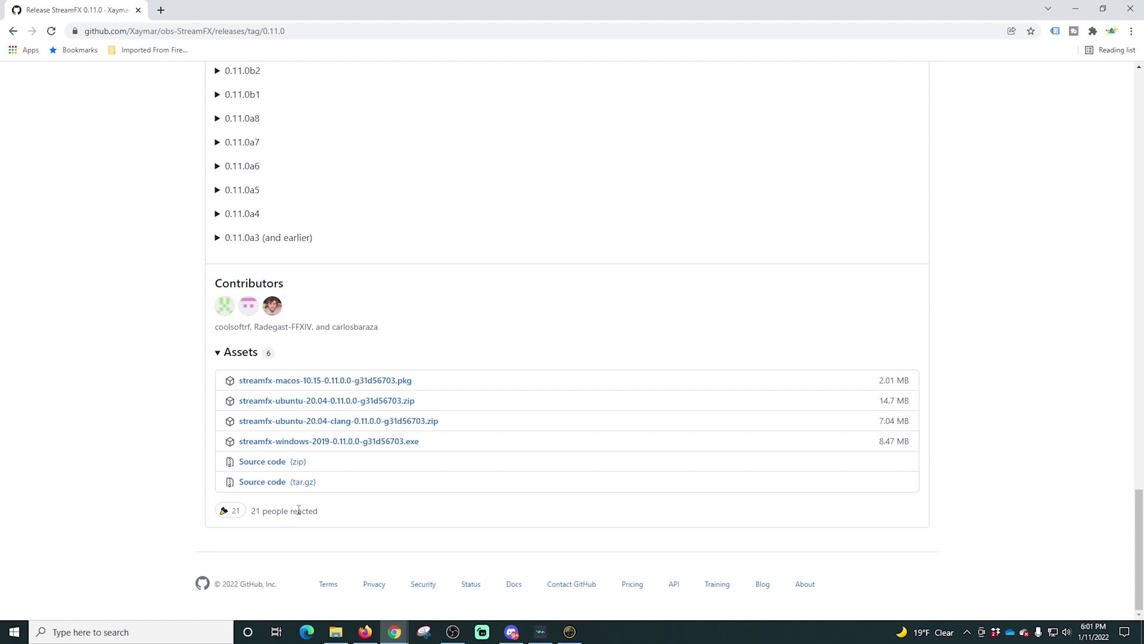
{"action": "left_click", "coordinate": [344, 442]}
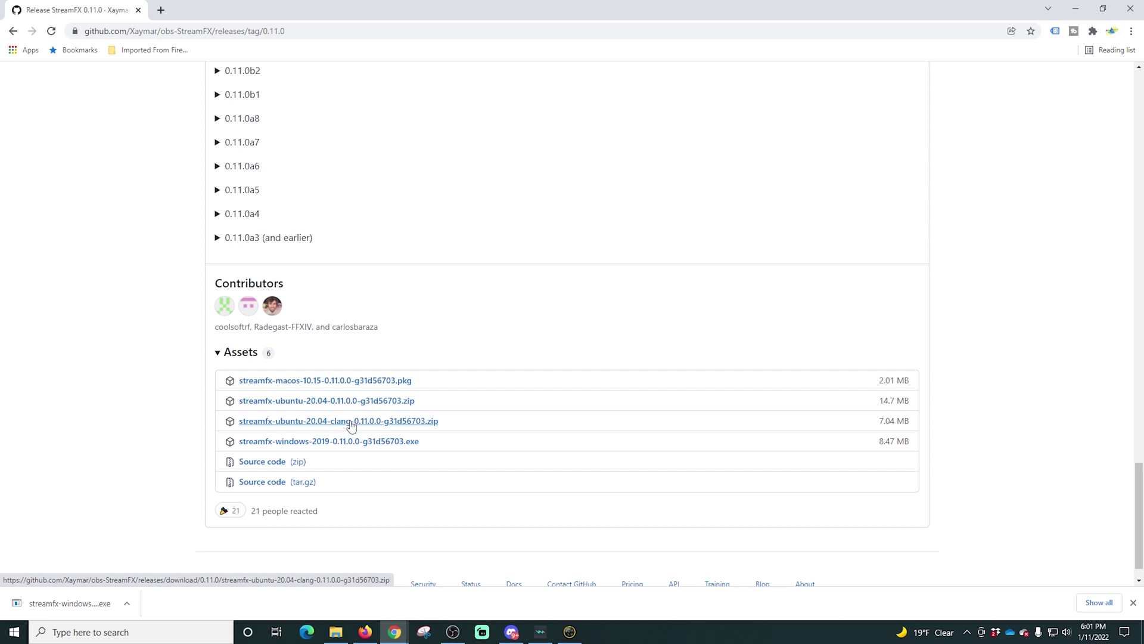
Step: Run the downloaded StreamFX installer from the Downloads folder, allowing it past the SmartScreen block
{"action": "left_click", "coordinate": [337, 631]}
{"action": "scroll", "coordinate": [483, 262], "scroll_direction": "up", "scroll_amount": 3}
{"action": "left_click", "coordinate": [518, 191]}
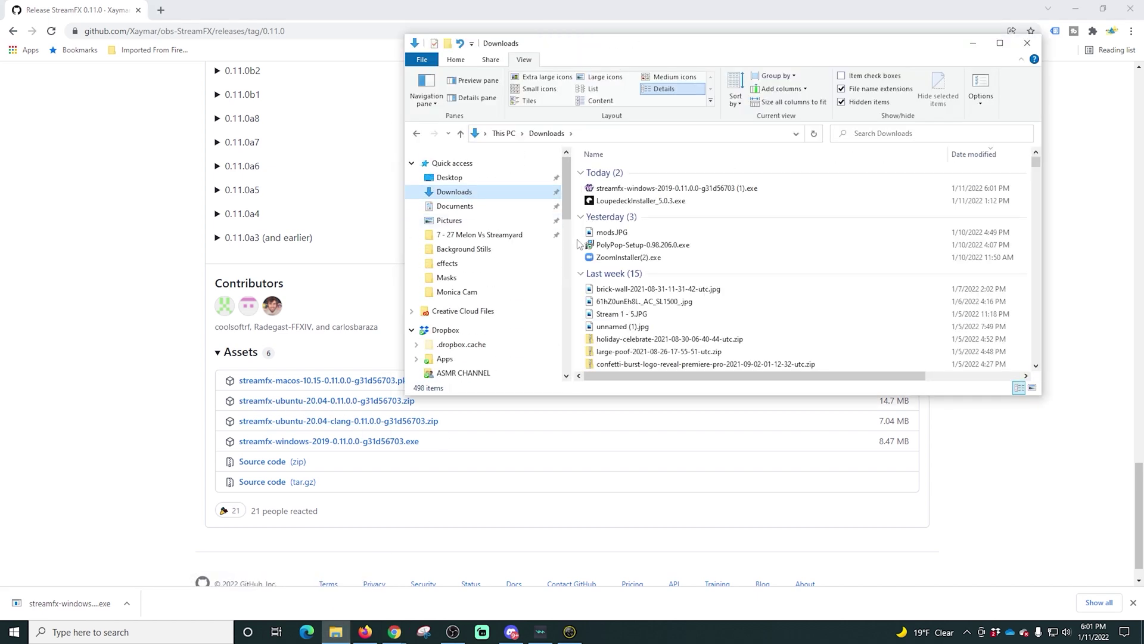
{"action": "double_click", "coordinate": [620, 189]}
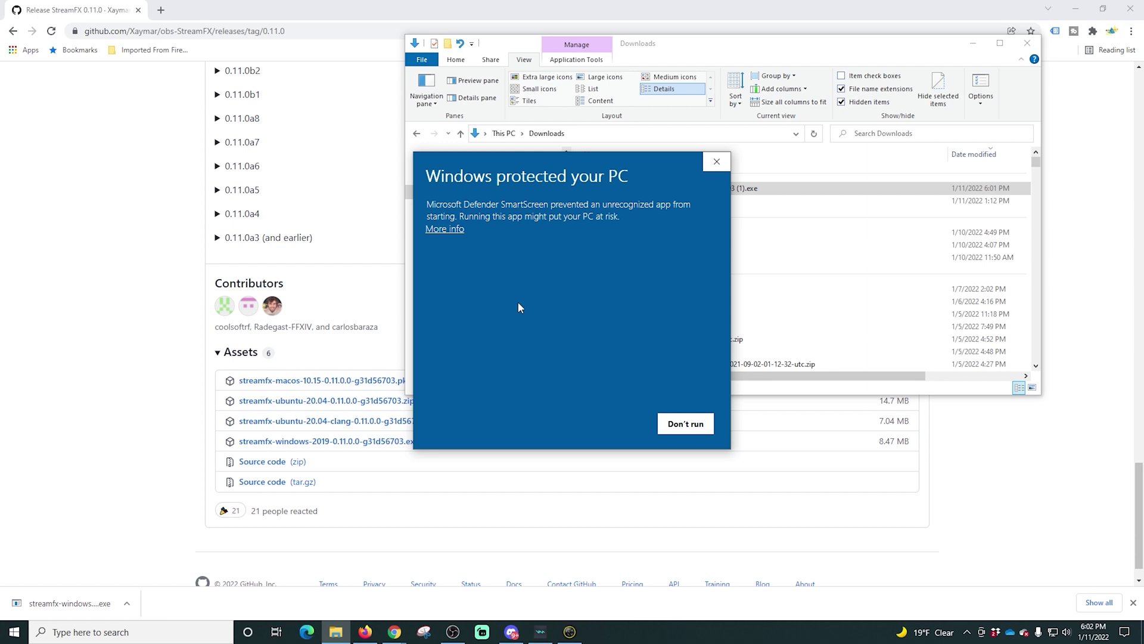
{"action": "left_click", "coordinate": [451, 229]}
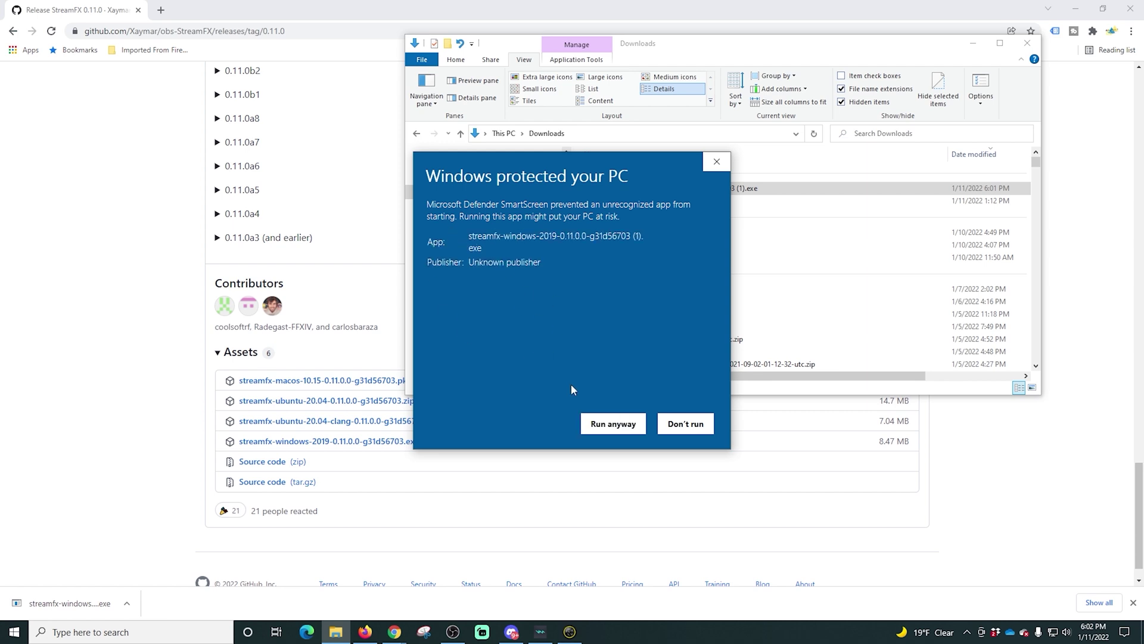
{"action": "left_click", "coordinate": [598, 427]}
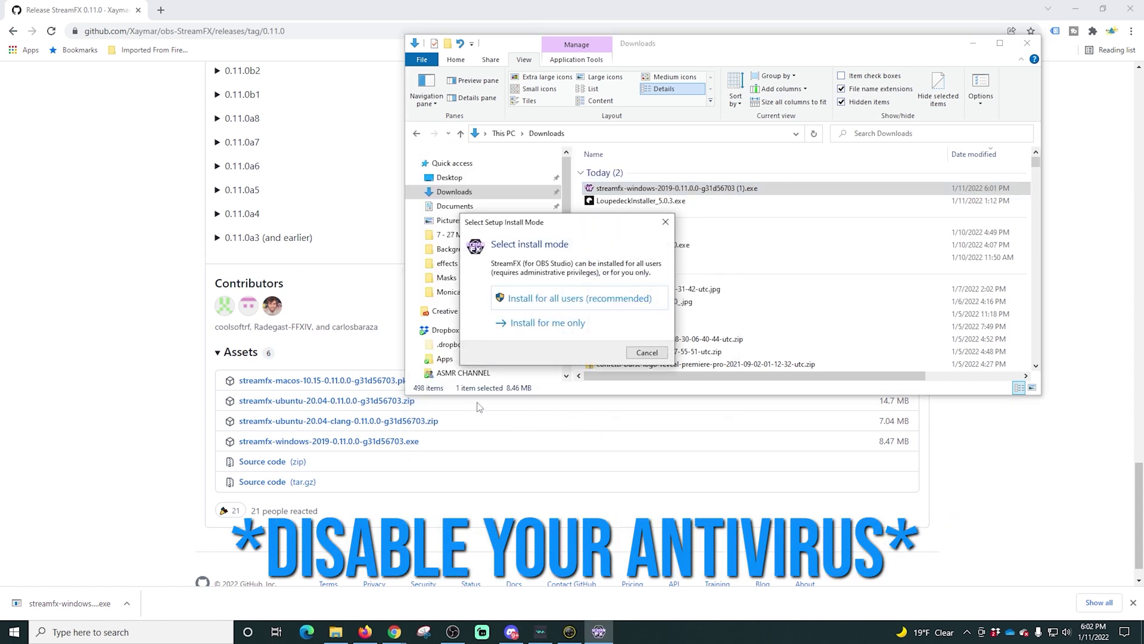
Step: Install StreamFX for all users, accepting the license agreement and using the Static installation type in e:\obs-studio
{"action": "left_click", "coordinate": [547, 300]}
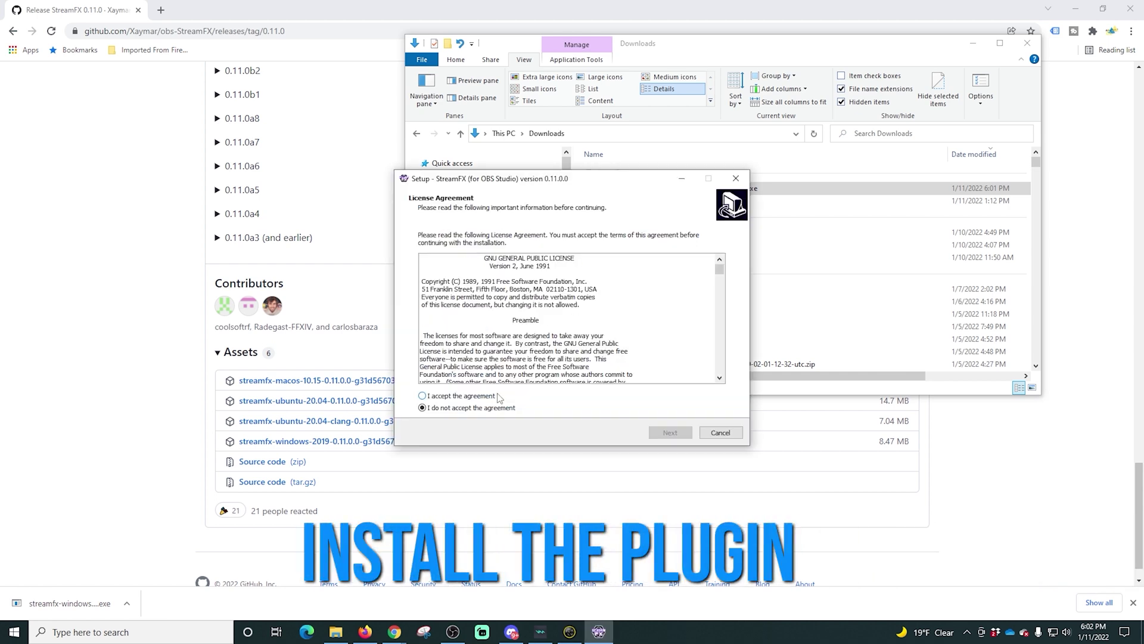
{"action": "left_click", "coordinate": [423, 396]}
{"action": "left_click", "coordinate": [669, 434]}
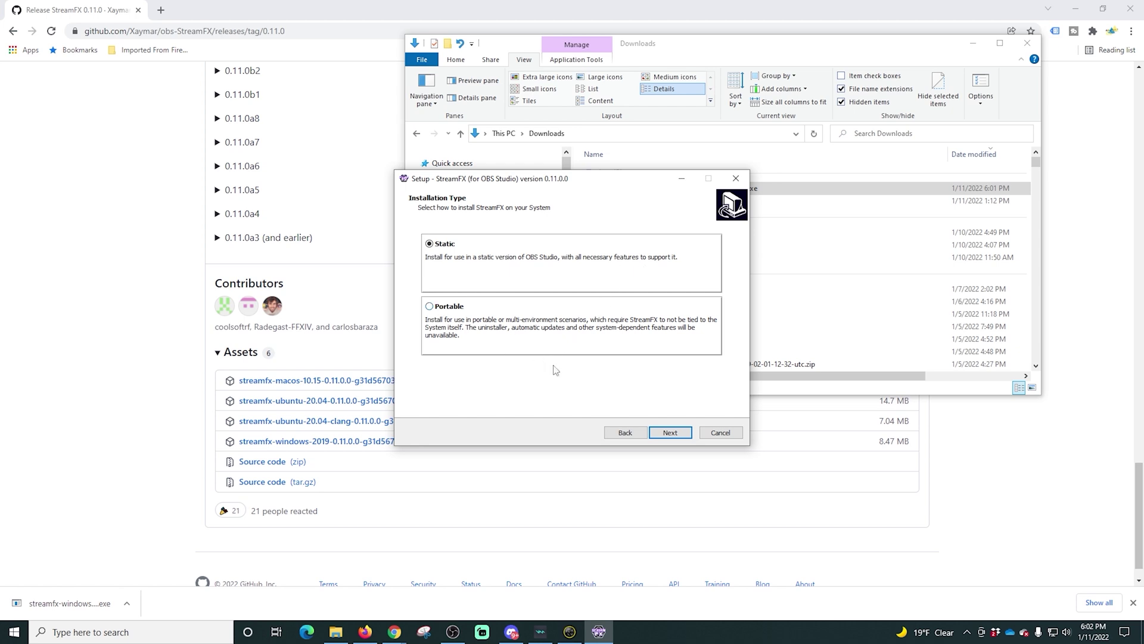
{"action": "left_click", "coordinate": [664, 435]}
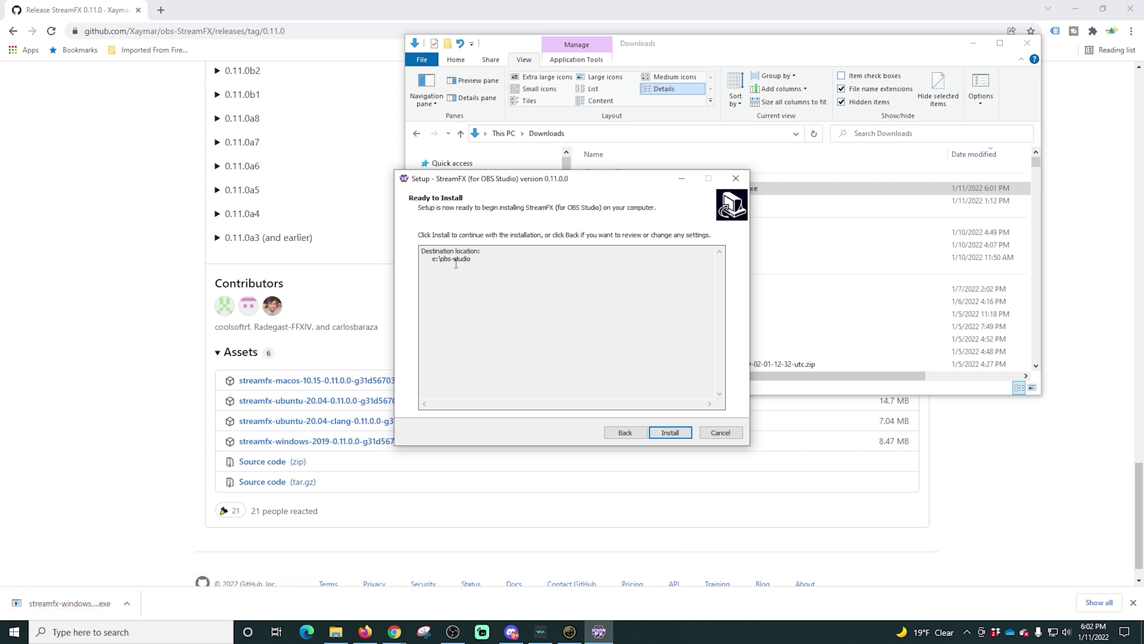
{"action": "left_click", "coordinate": [671, 432]}
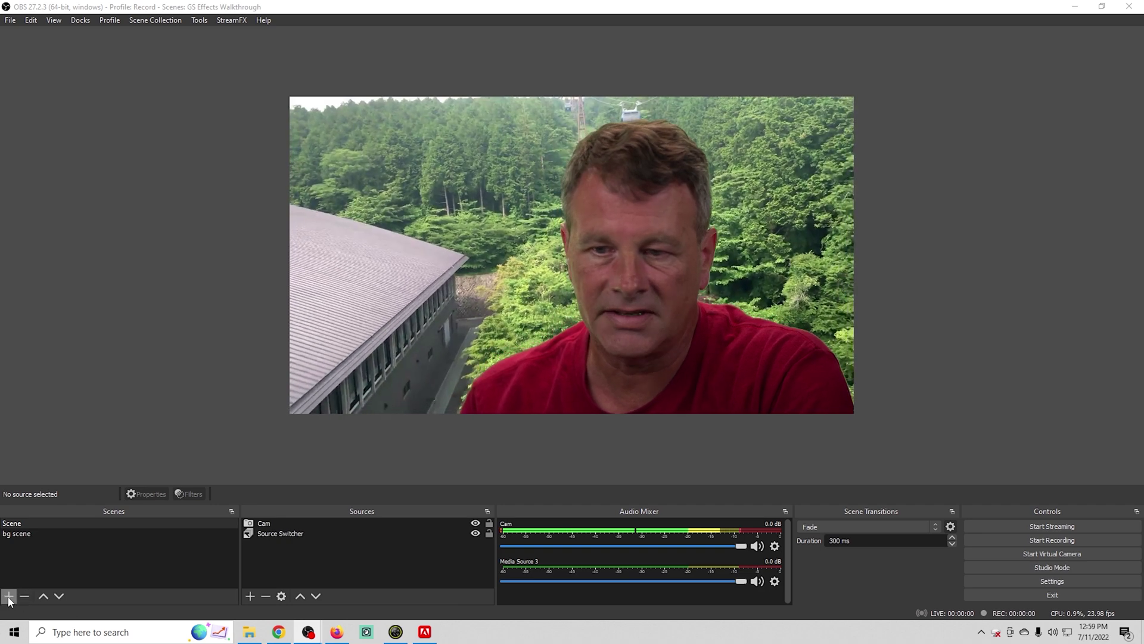
Step: Add a new scene named "NS white"
{"action": "left_click", "coordinate": [8, 596]}
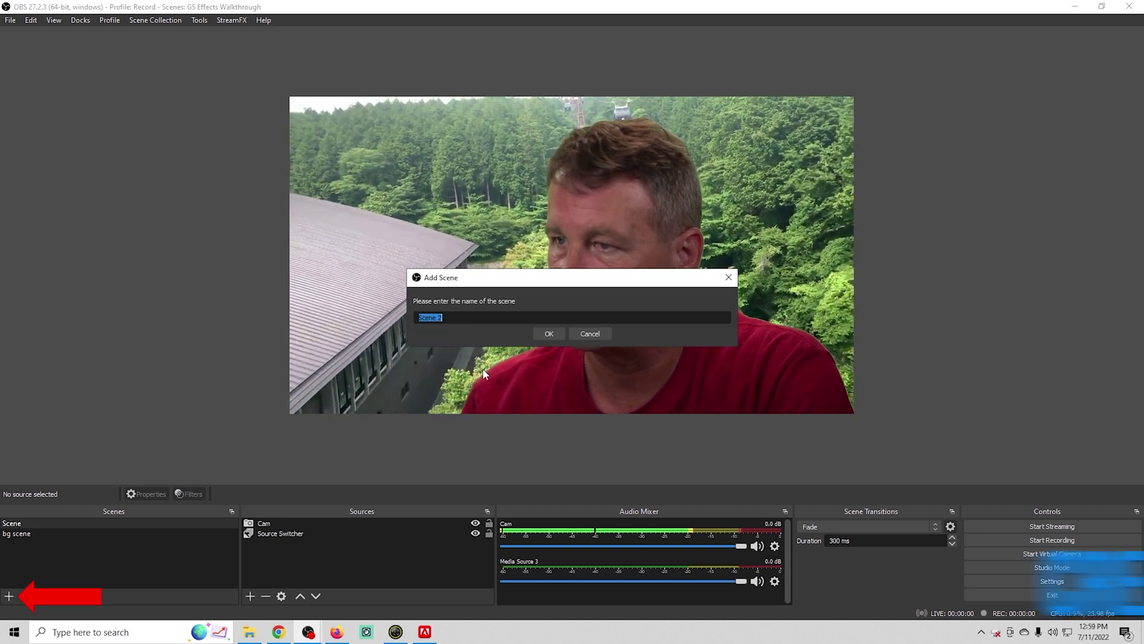
{"action": "key", "text": "BackSpace"}
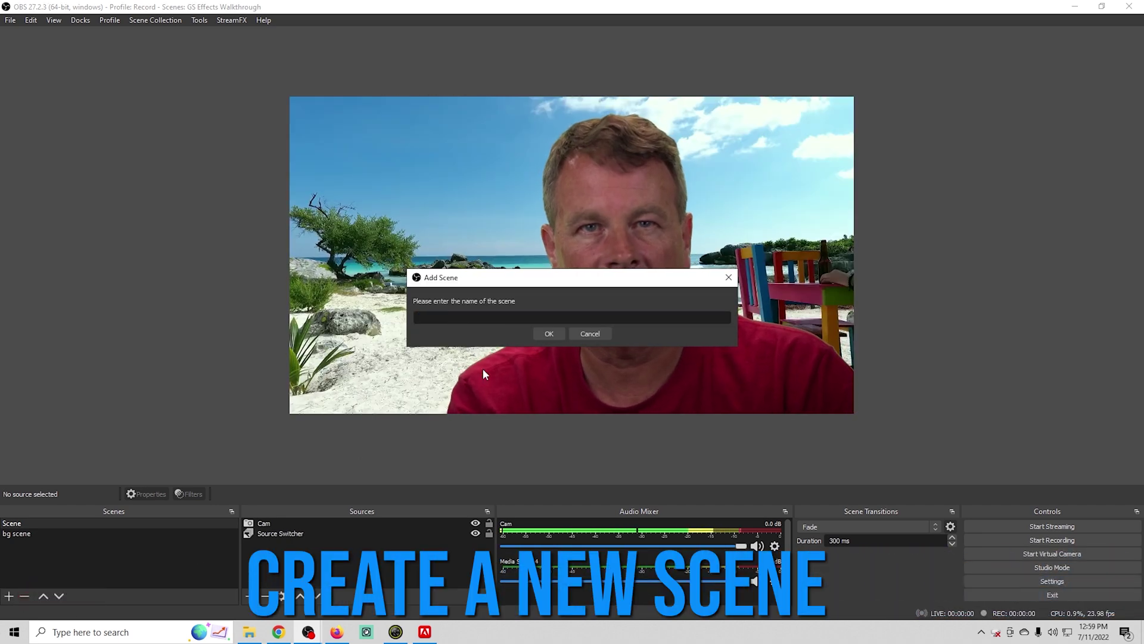
{"action": "type", "text": "NS "}
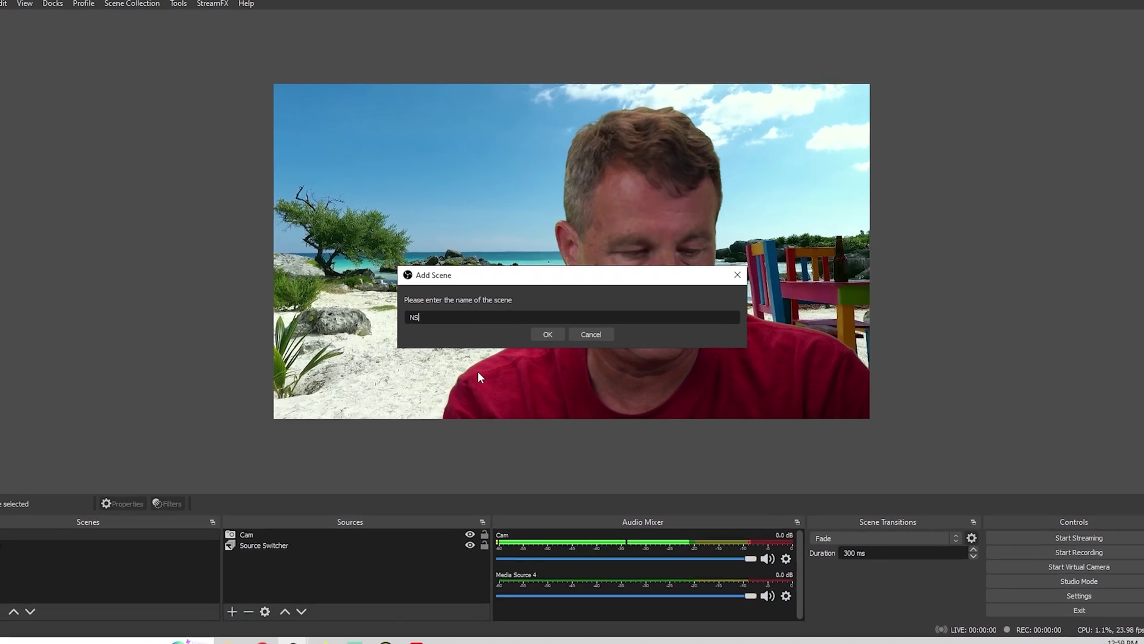
{"action": "type", "text": "white"}
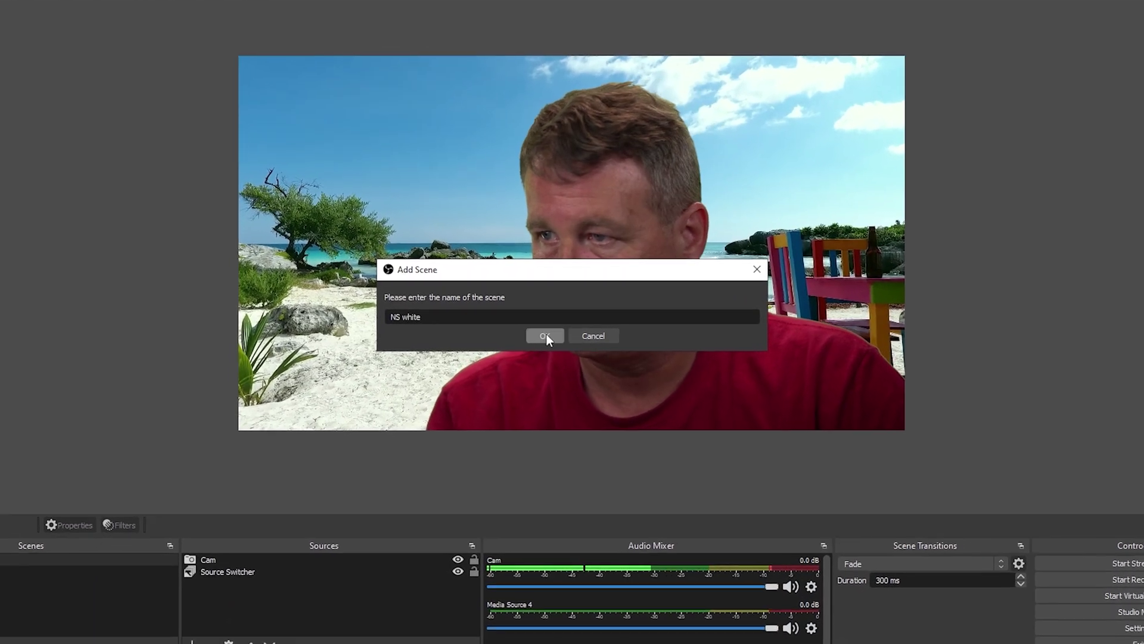
{"action": "left_click", "coordinate": [546, 336]}
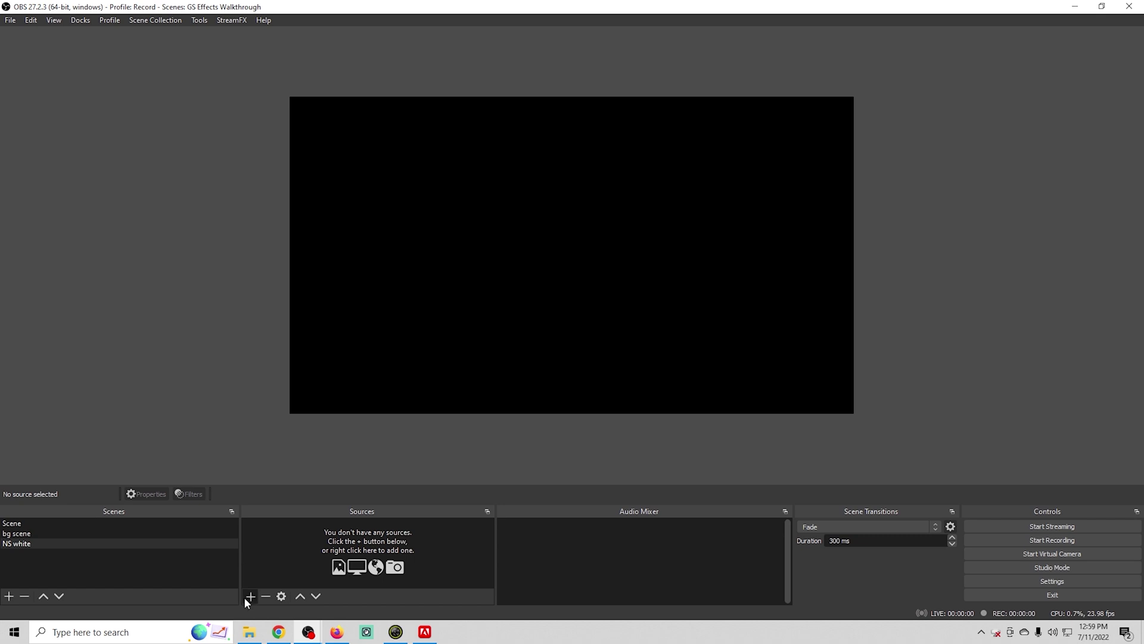
Step: Add a Source Mirror named "White cam" to the NS white scene, mirroring Cam (Source)
{"action": "left_click", "coordinate": [191, 641]}
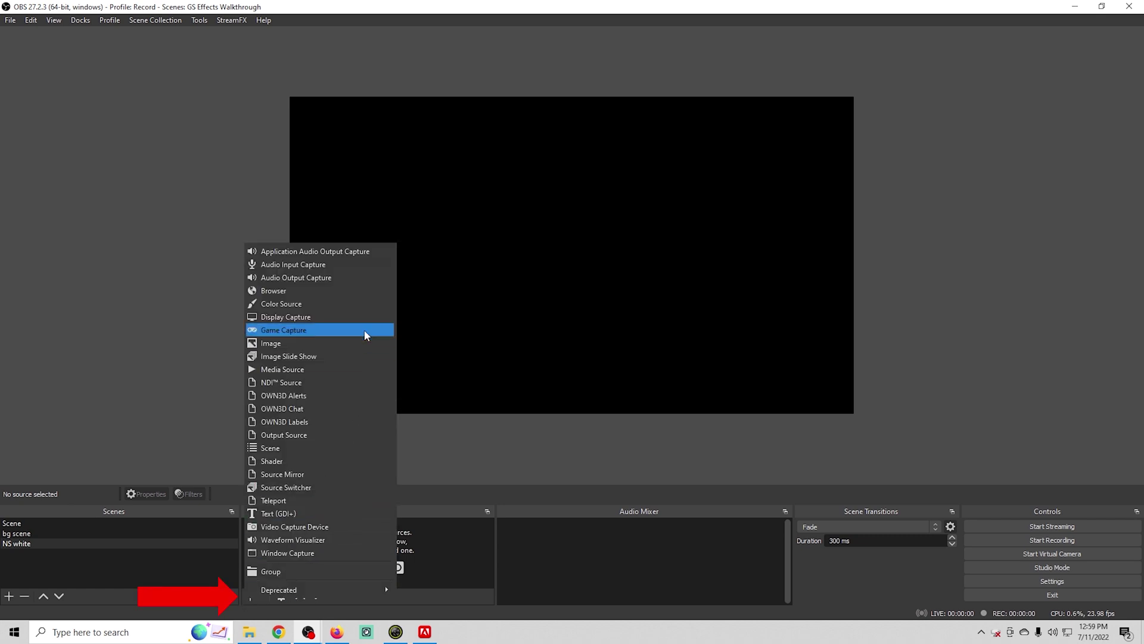
{"action": "left_click", "coordinate": [314, 474]}
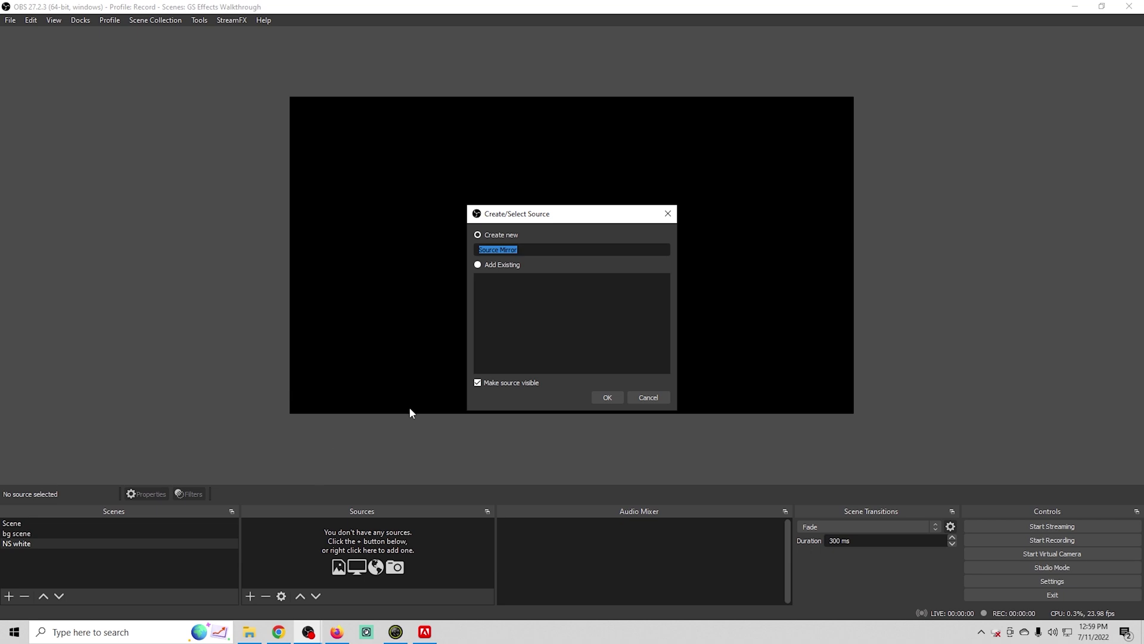
{"action": "type", "text": "White cam"}
{"action": "left_click", "coordinate": [618, 394]}
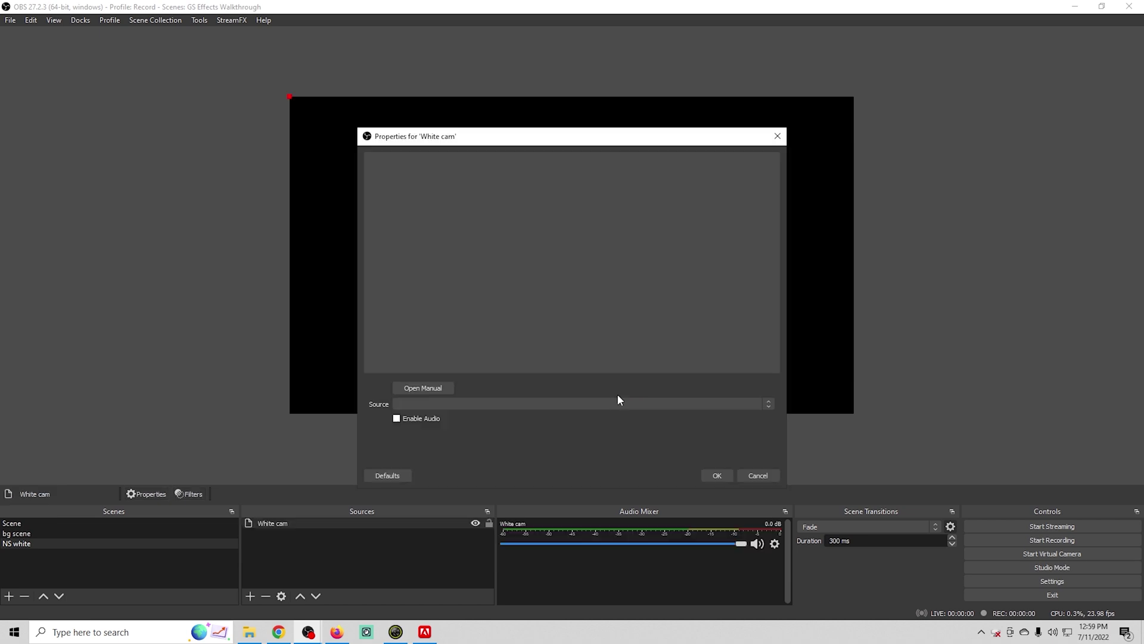
{"action": "left_click", "coordinate": [766, 403]}
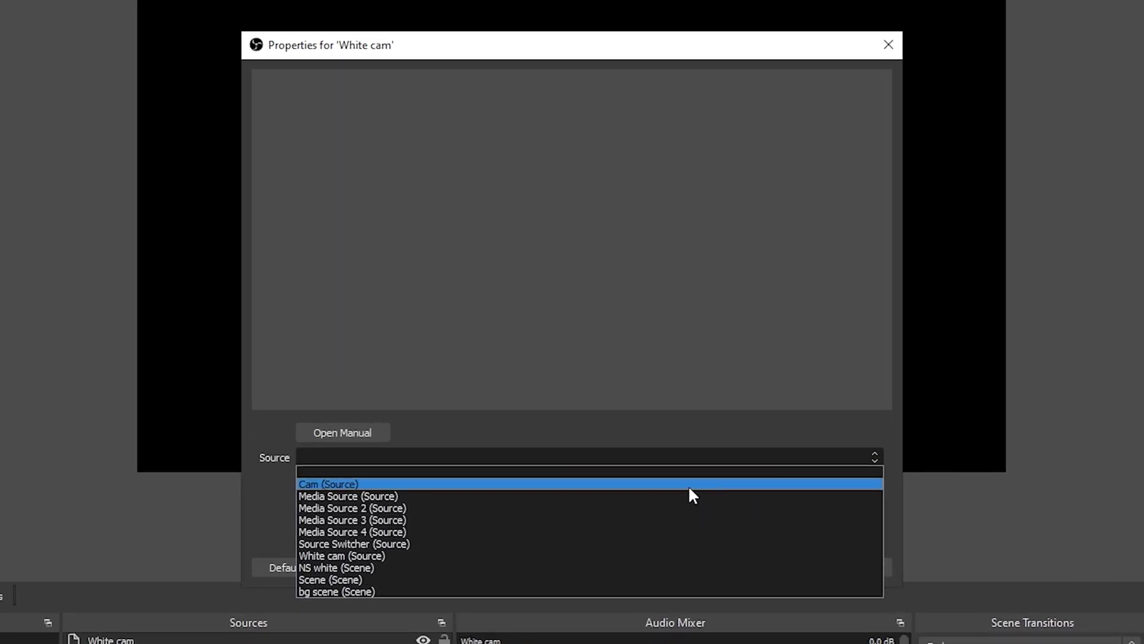
{"action": "left_click", "coordinate": [686, 479]}
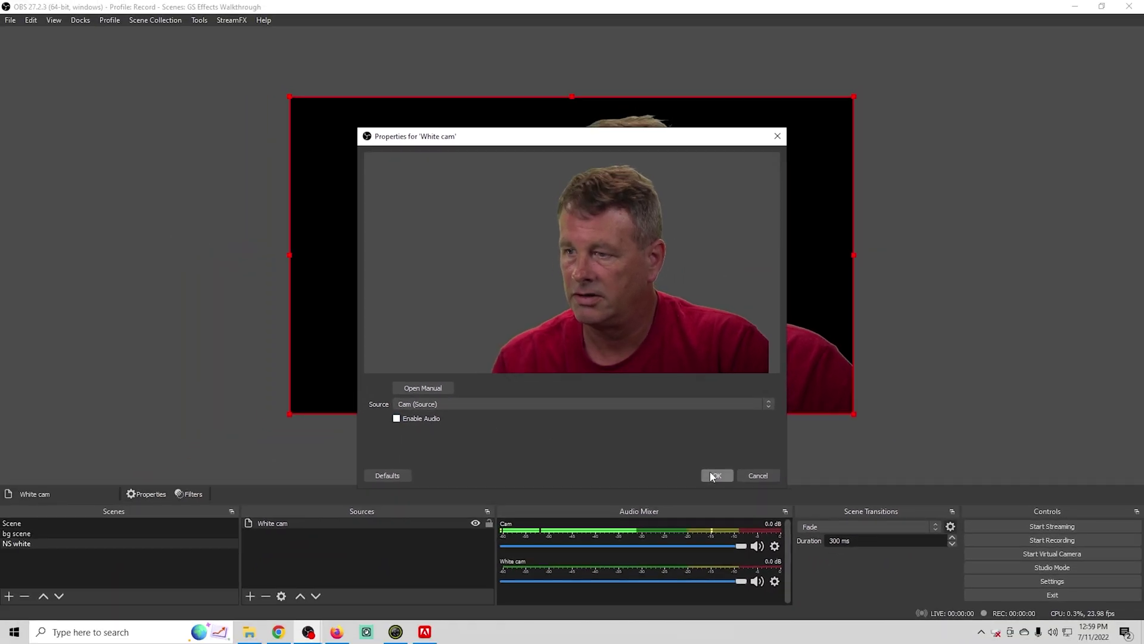
{"action": "left_click", "coordinate": [714, 477]}
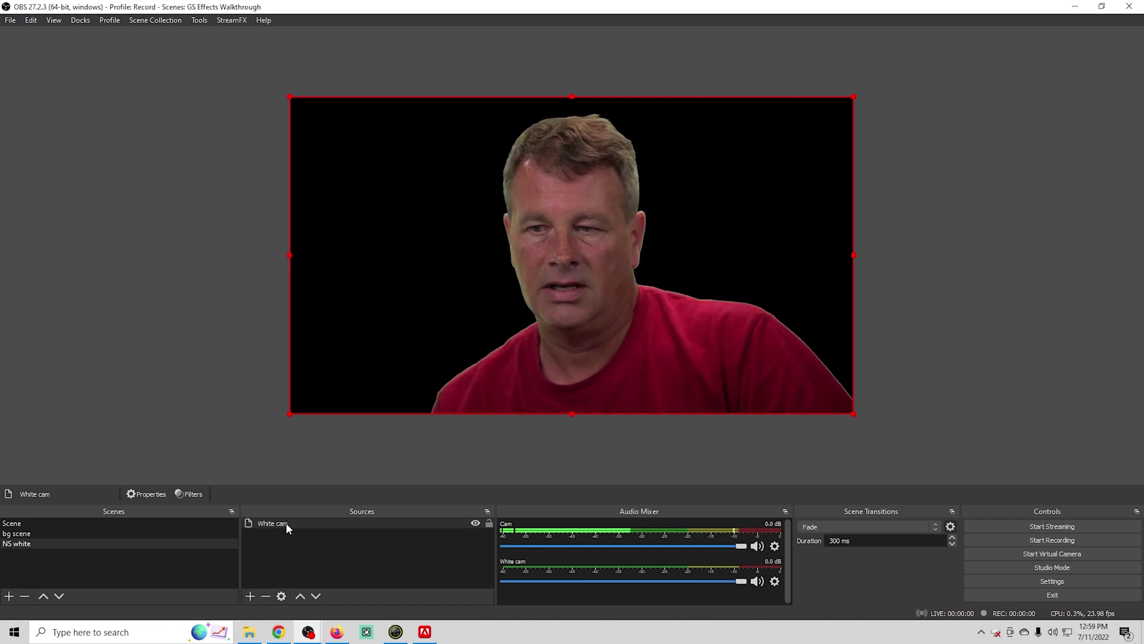
Step: Add a Color Grading effect filter to White cam and set its All Lift to 100%
{"action": "right_click", "coordinate": [286, 523]}
{"action": "left_click", "coordinate": [307, 503]}
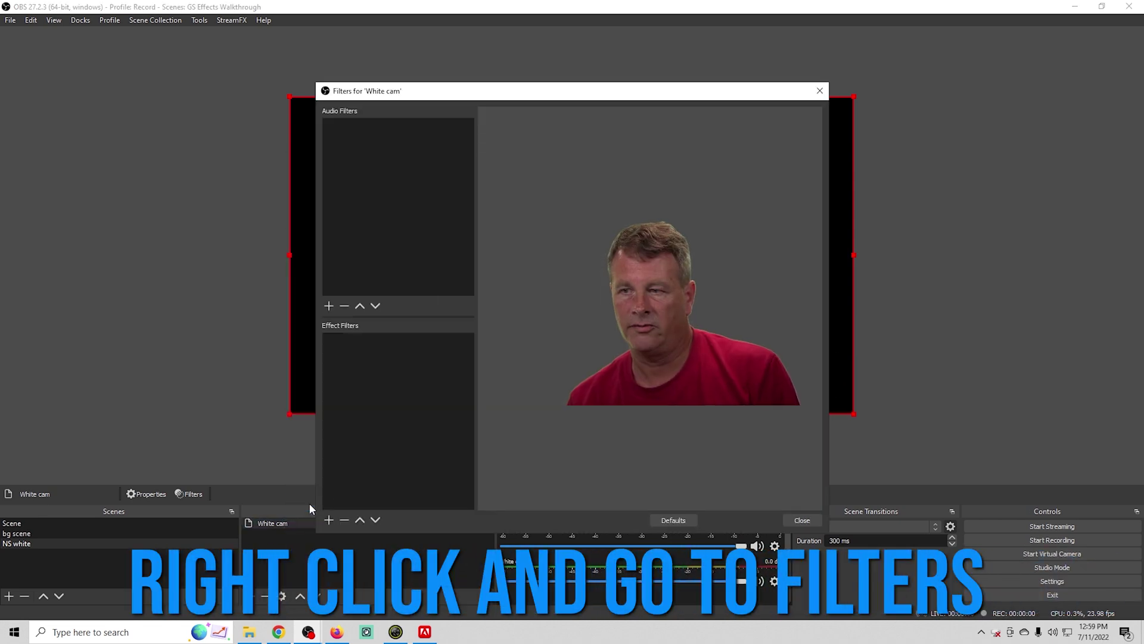
{"action": "left_click", "coordinate": [328, 521]}
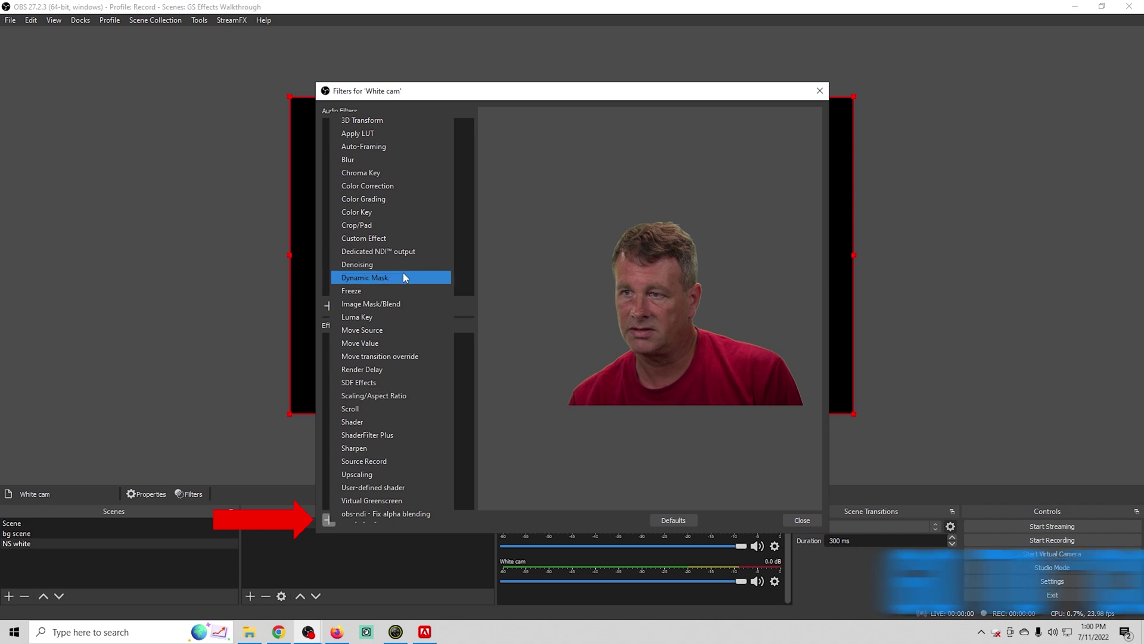
{"action": "left_click", "coordinate": [398, 199]}
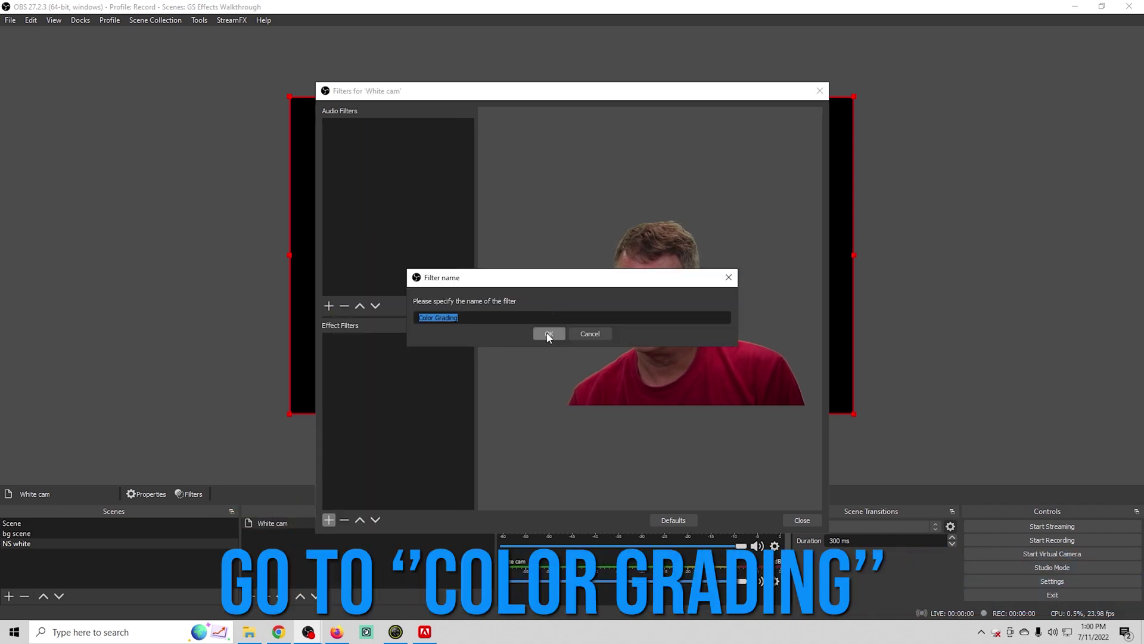
{"action": "left_click", "coordinate": [548, 335]}
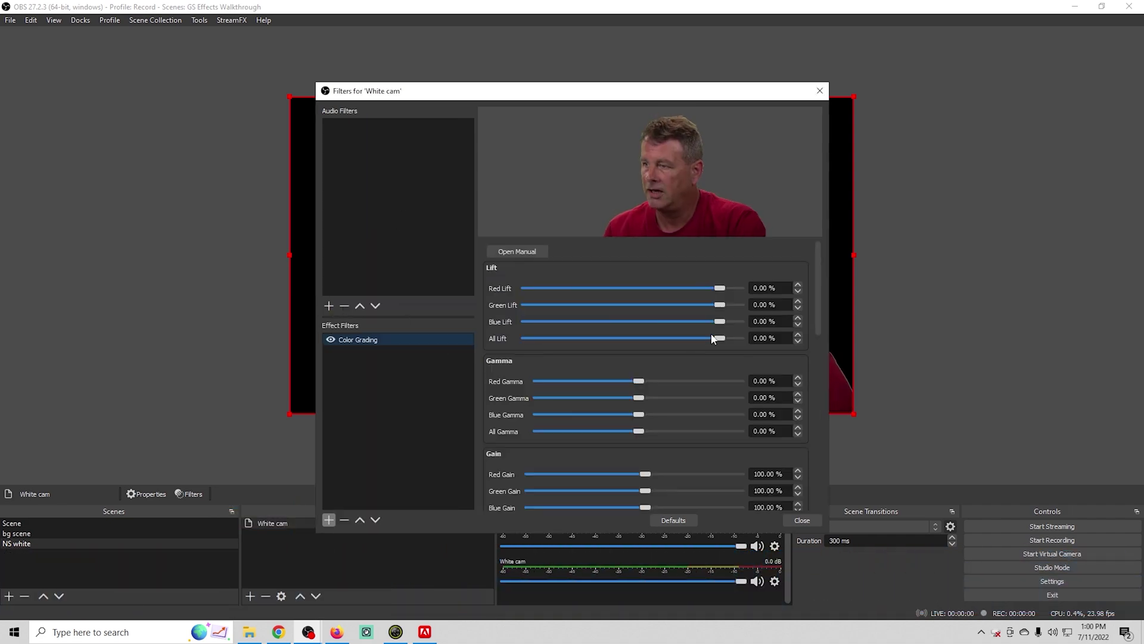
{"action": "left_click_drag", "start_coordinate": [720, 341], "coordinate": [755, 344]}
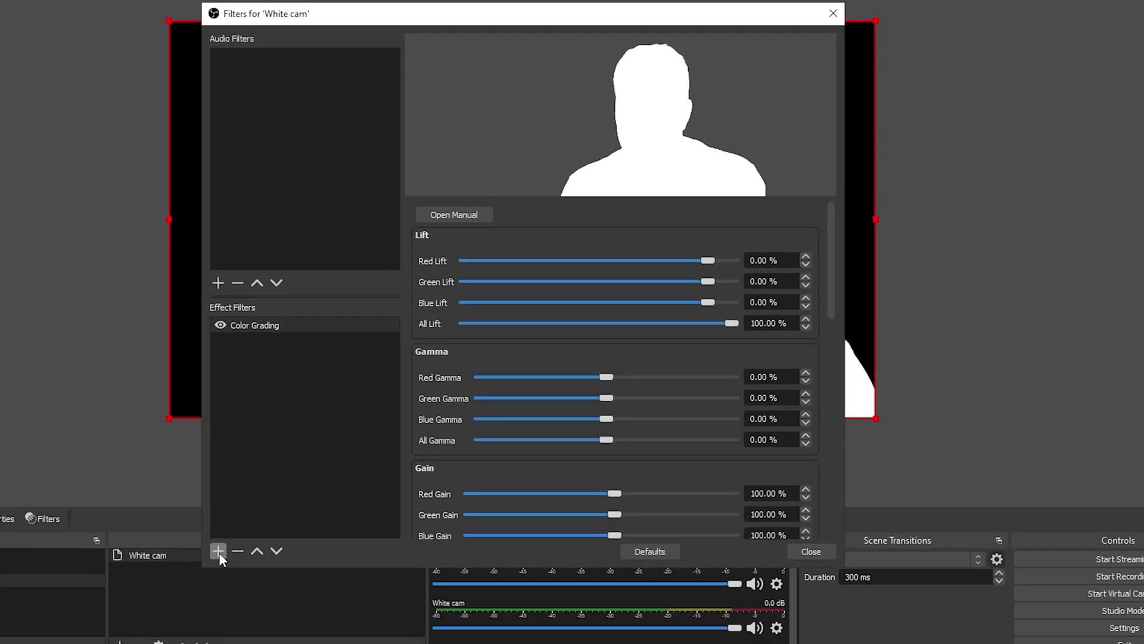
Step: Add a Render Delay effect filter to White cam with a delay of 100 ms and close the filters
{"action": "left_click", "coordinate": [83, 589]}
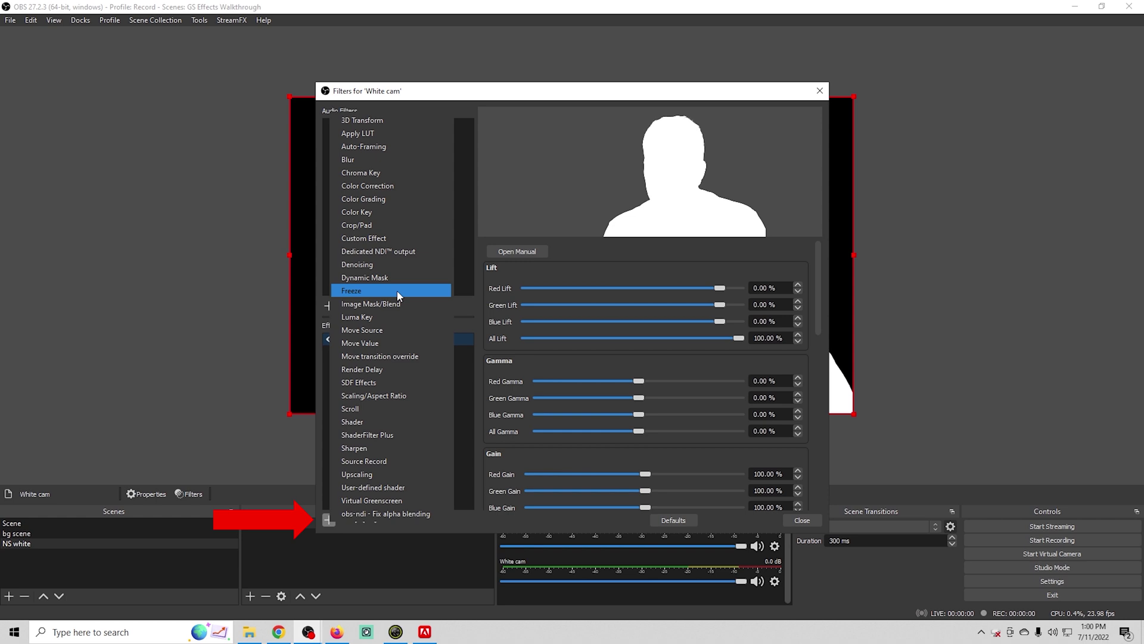
{"action": "left_click", "coordinate": [375, 369]}
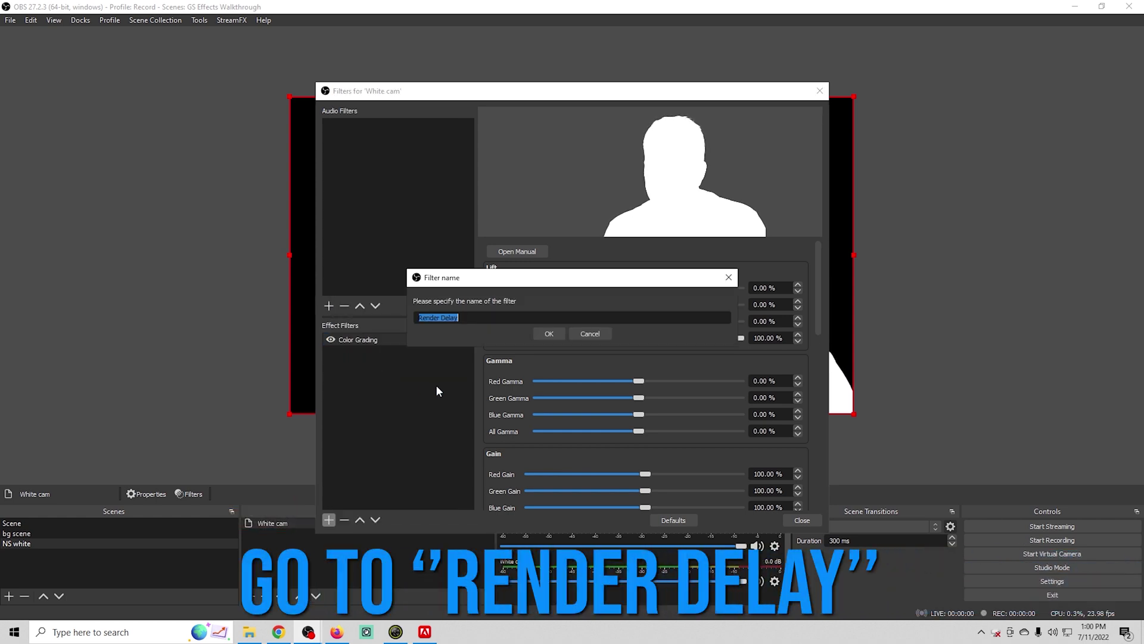
{"action": "key", "text": "Return"}
{"action": "type", "text": "100ms"}
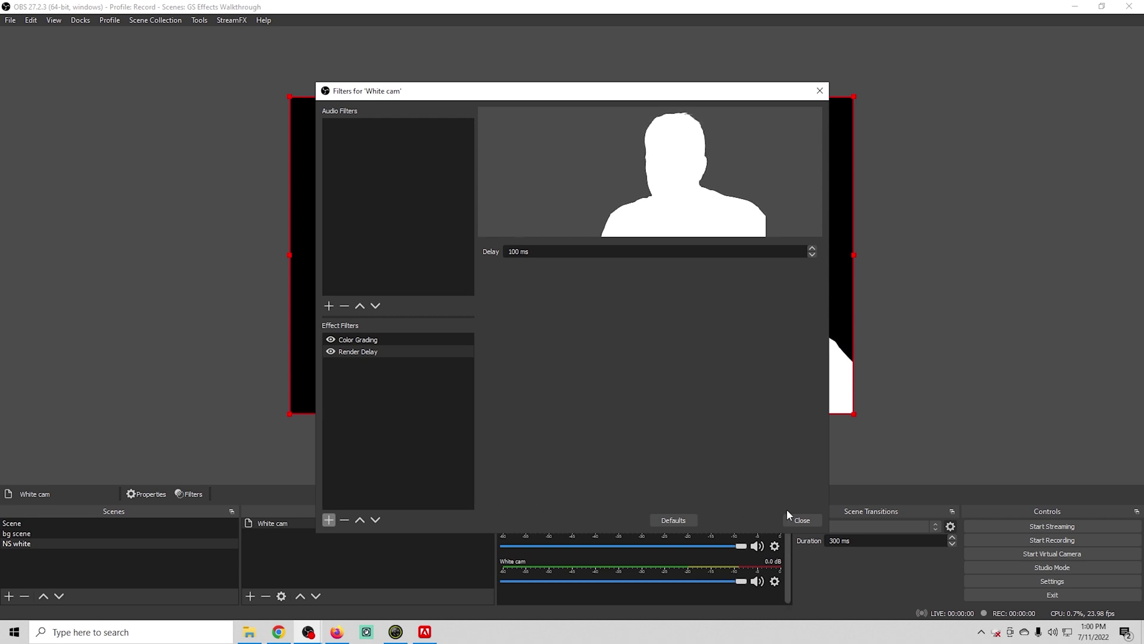
{"action": "left_click", "coordinate": [802, 520]}
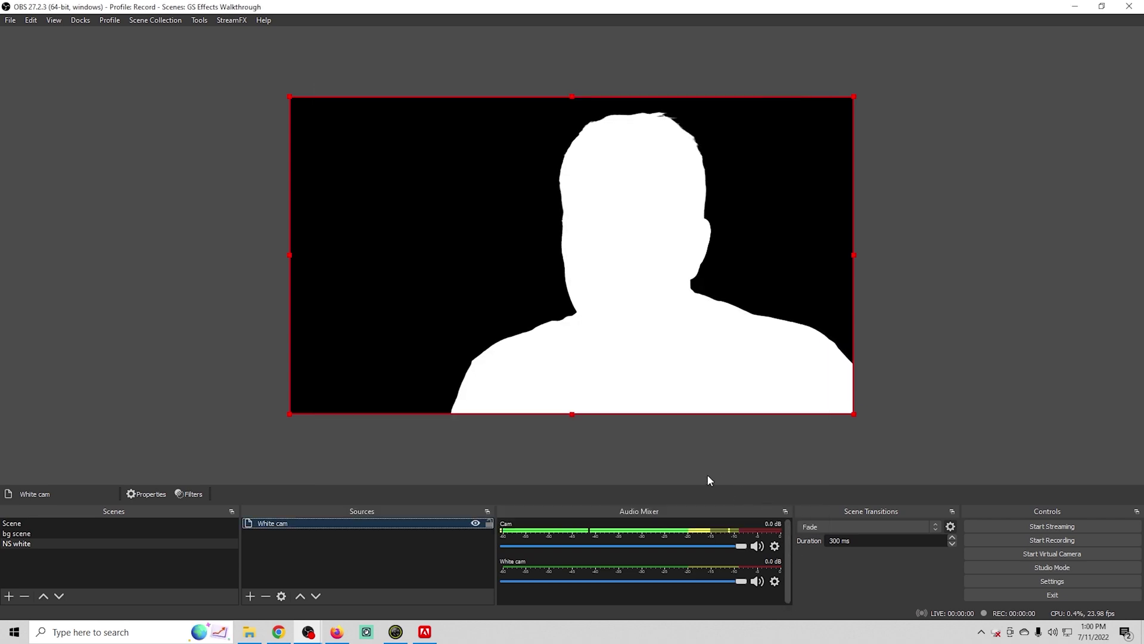
Step: Add another scene named "NS blue"
{"action": "left_click", "coordinate": [9, 596]}
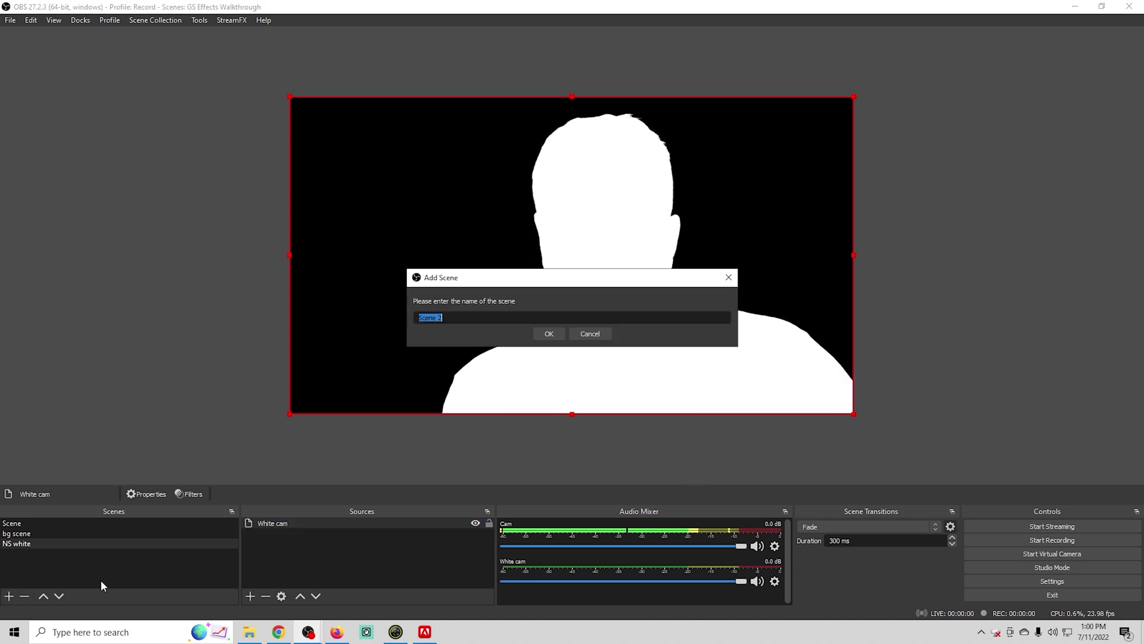
{"action": "type", "text": "N"}
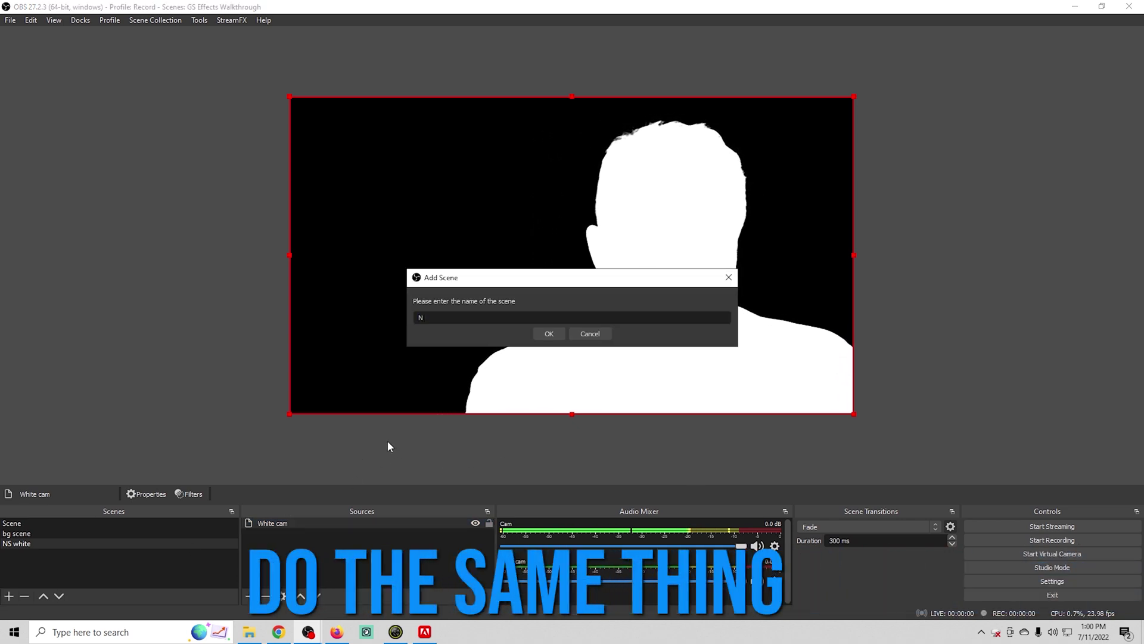
{"action": "type", "text": "S blue"}
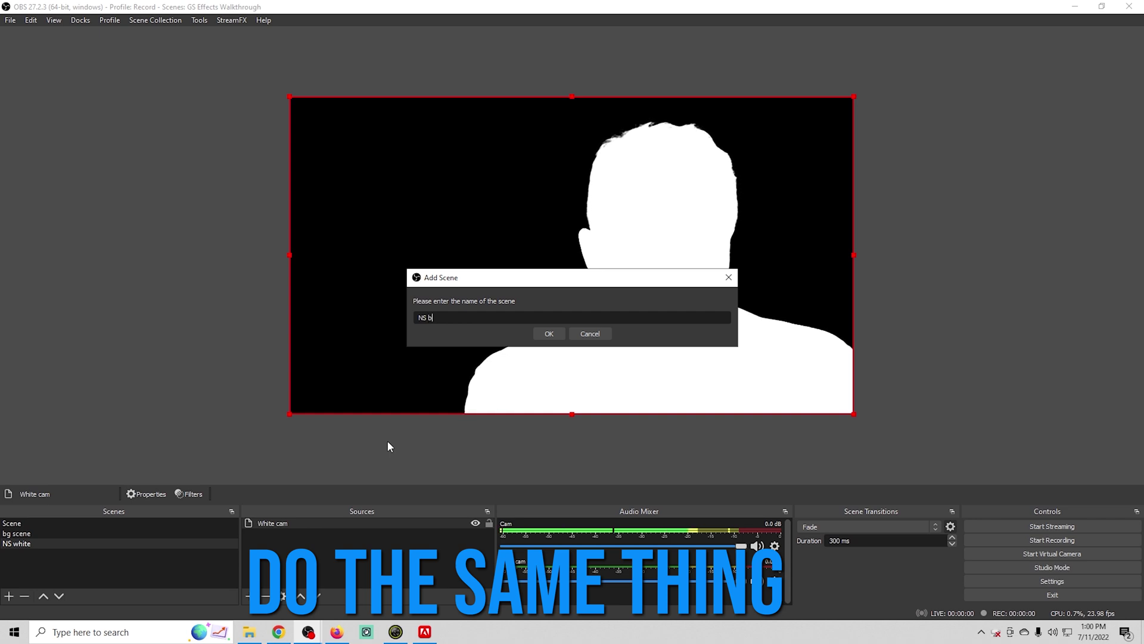
{"action": "key", "text": "Return"}
Step: Add a Source Mirror named "Blue Cam" to the NS blue scene, mirroring Cam (Source)
{"action": "left_click", "coordinate": [248, 595]}
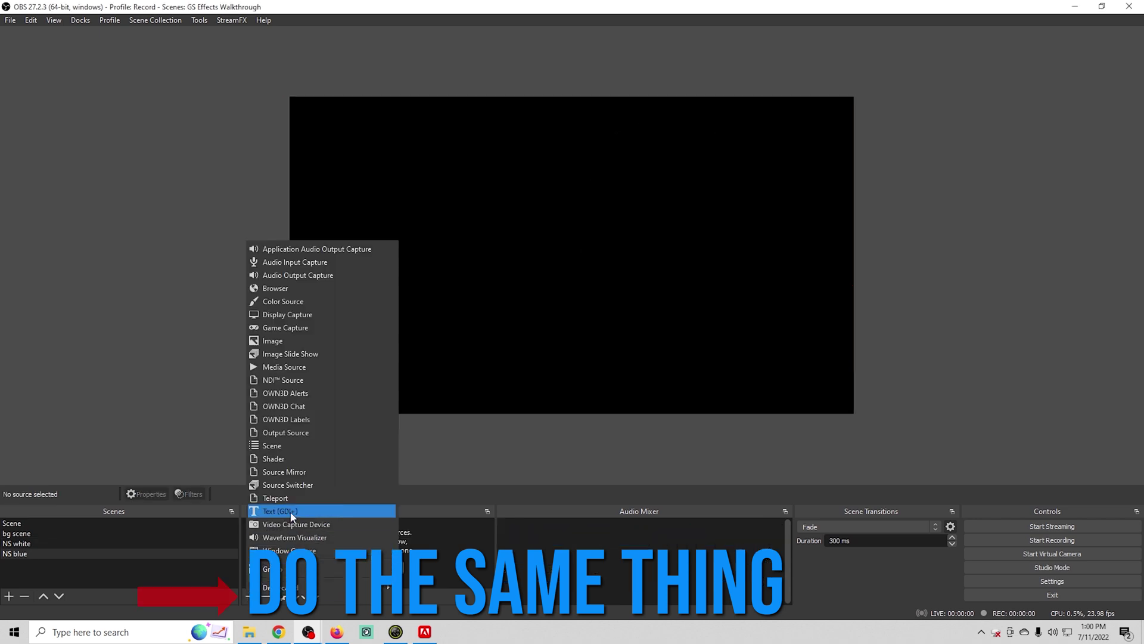
{"action": "left_click", "coordinate": [297, 472]}
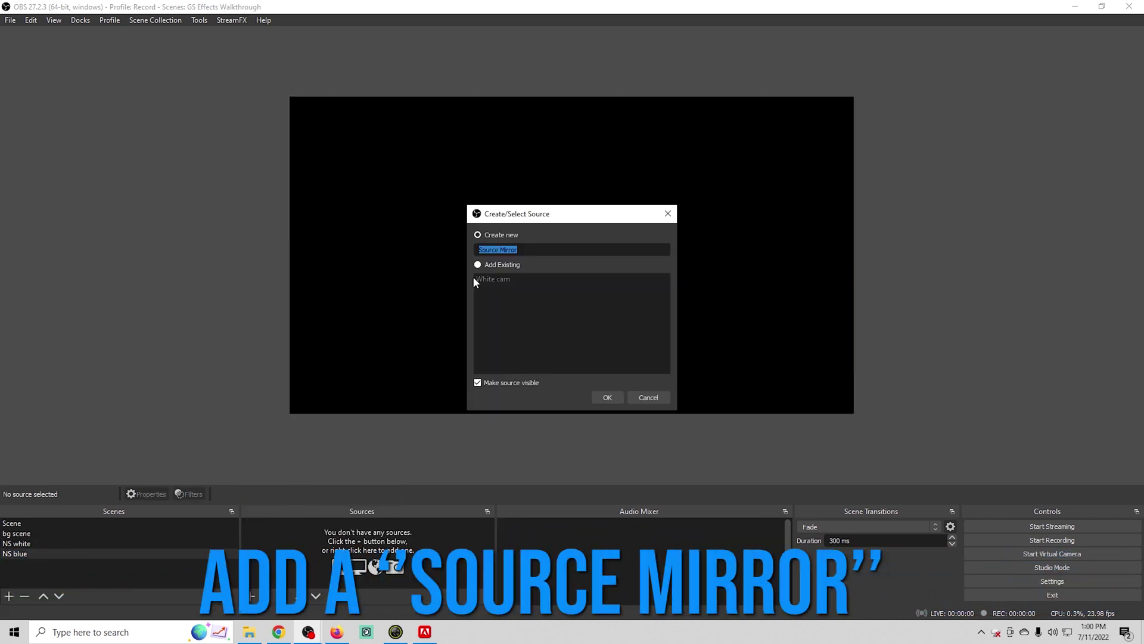
{"action": "type", "text": "Bl"}
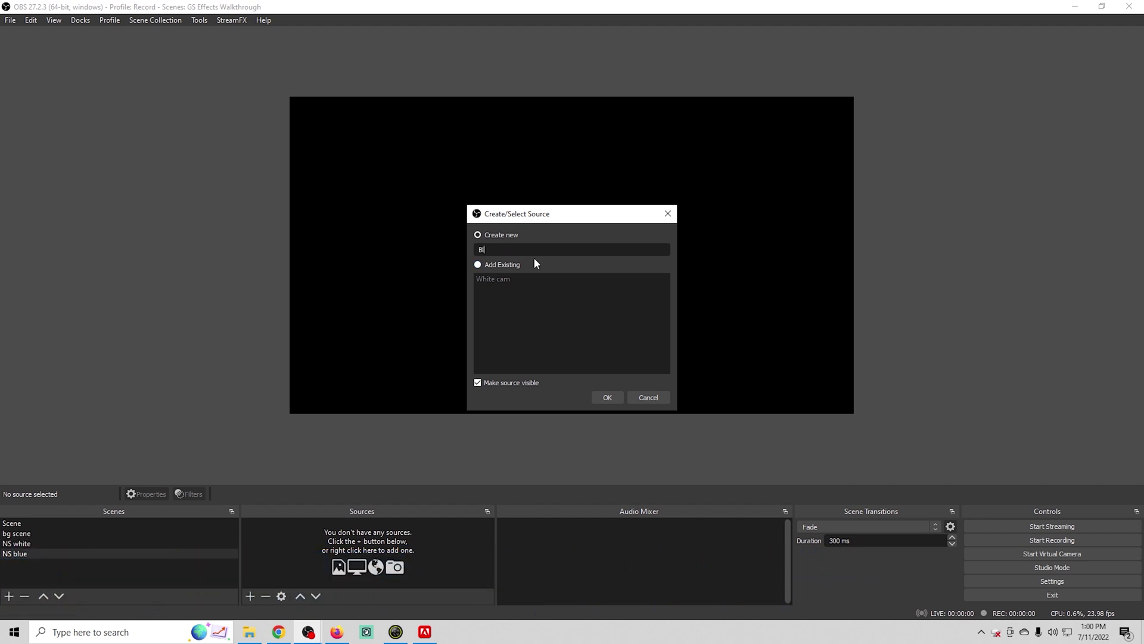
{"action": "type", "text": "ue Cam"}
{"action": "left_click", "coordinate": [613, 397]}
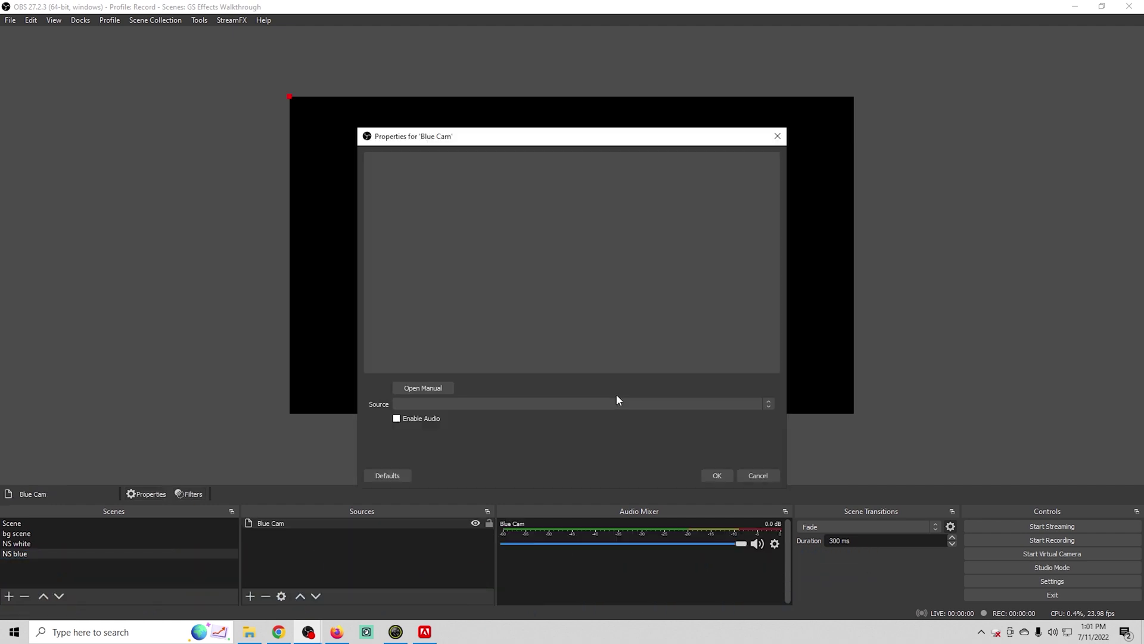
{"action": "left_click", "coordinate": [635, 404]}
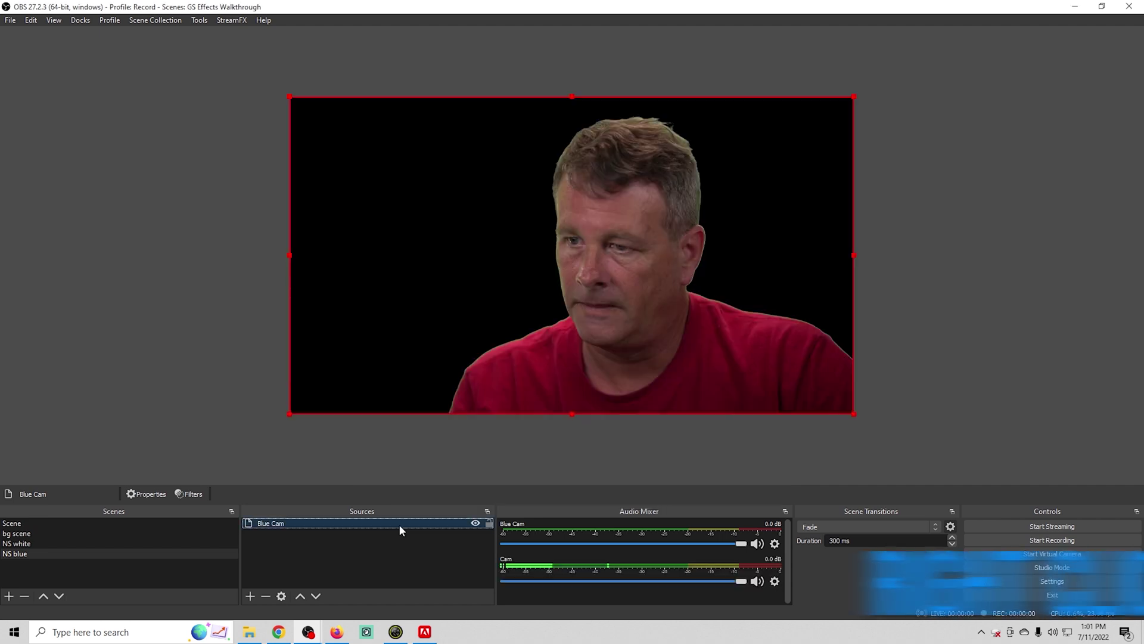
Step: Add a Color Grading effect filter to Blue Cam with Blue Lift at 100% and All Lift at -1000%
{"action": "right_click", "coordinate": [400, 524]}
{"action": "left_click", "coordinate": [426, 507]}
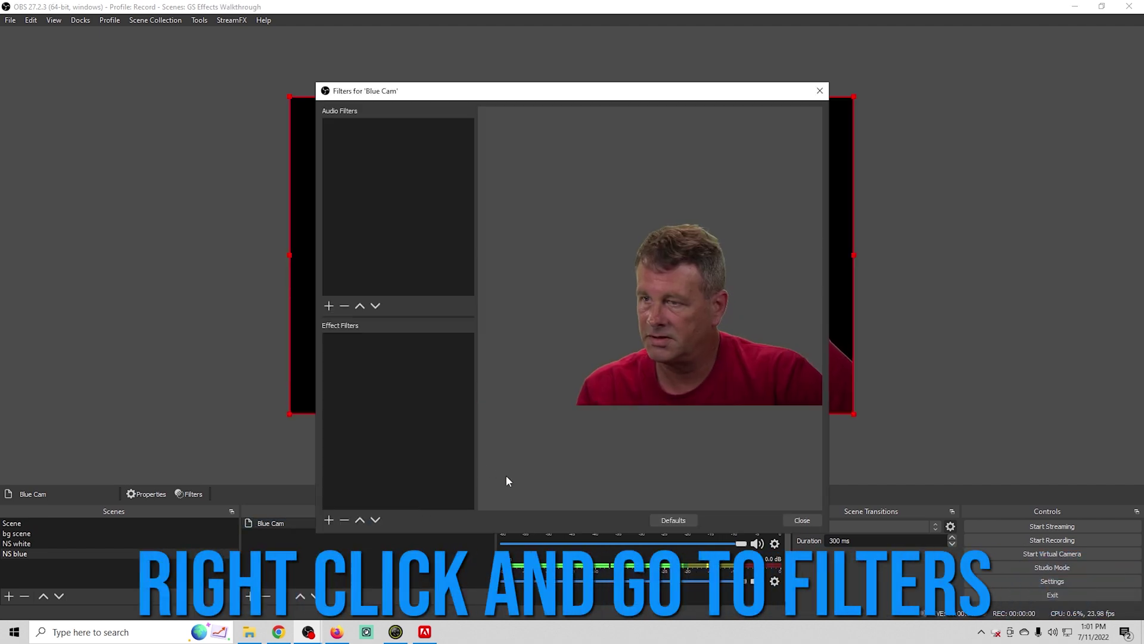
{"action": "left_click", "coordinate": [329, 520]}
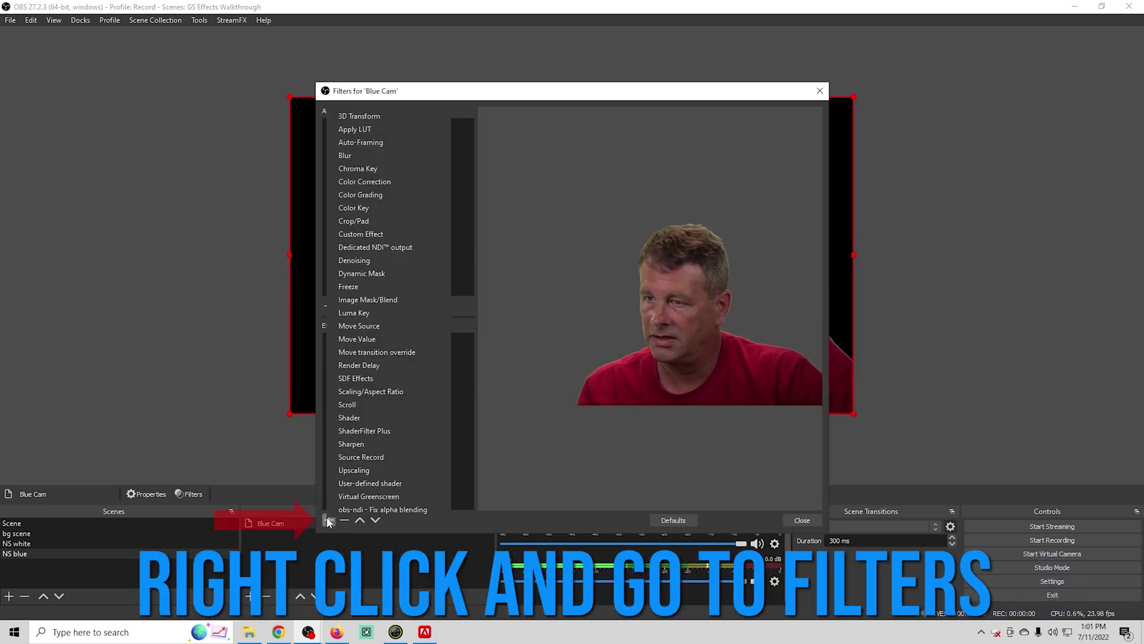
{"action": "left_click", "coordinate": [360, 194]}
{"action": "left_click", "coordinate": [548, 334]}
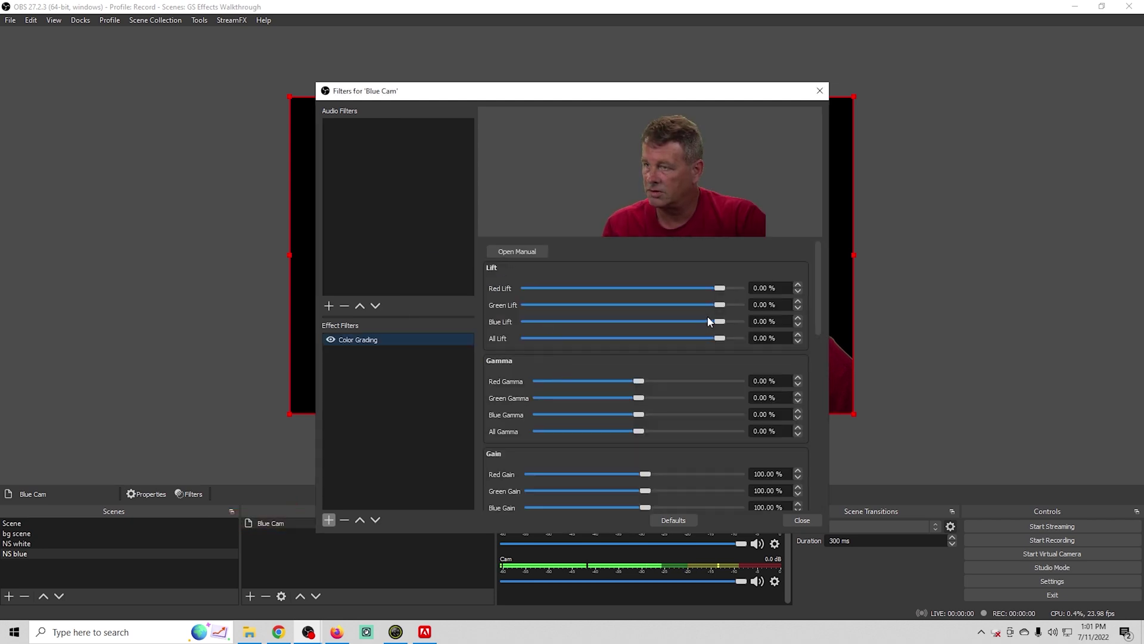
{"action": "left_click_drag", "start_coordinate": [719, 321], "coordinate": [500, 352]}
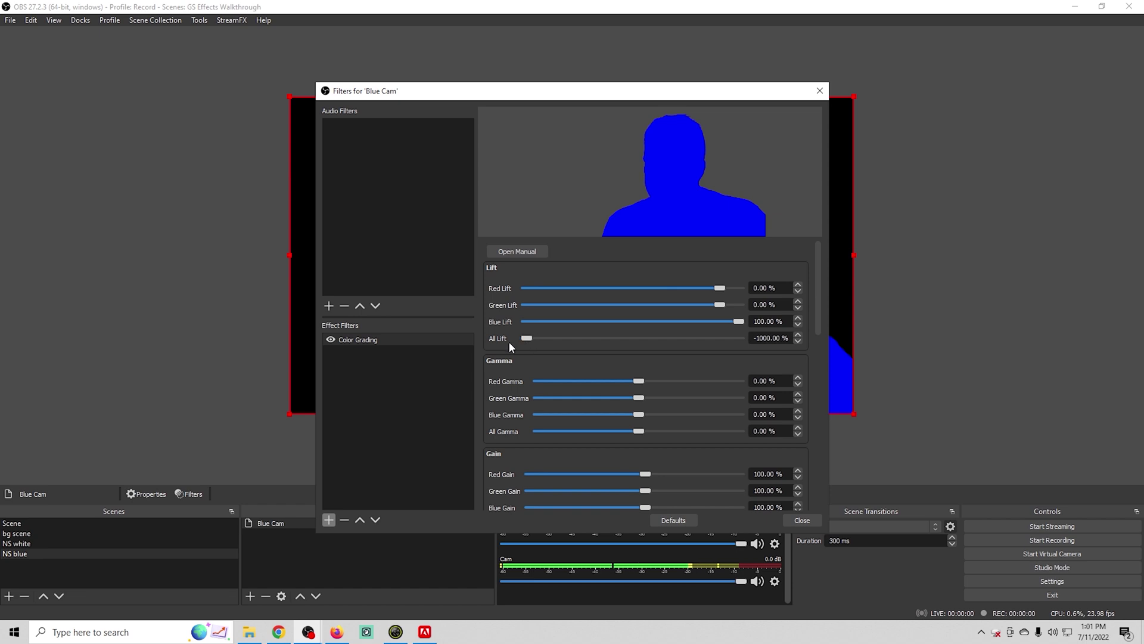
Step: Add a Render Delay effect filter to Blue Cam with a delay of 200 ms and close the filters
{"action": "left_click", "coordinate": [329, 520]}
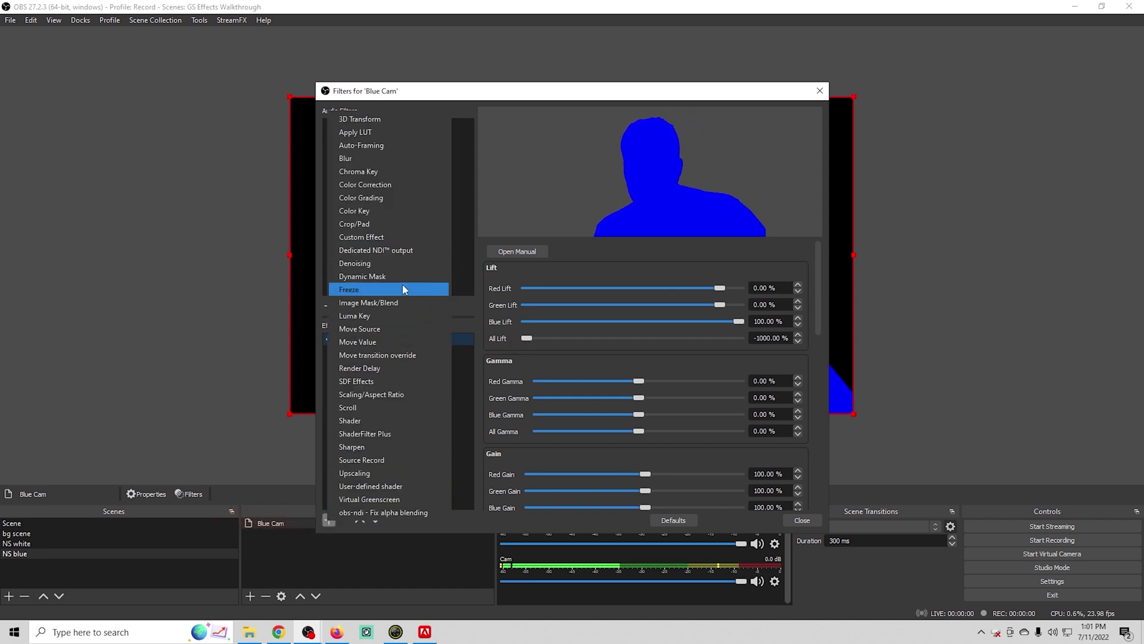
{"action": "left_click", "coordinate": [385, 368]}
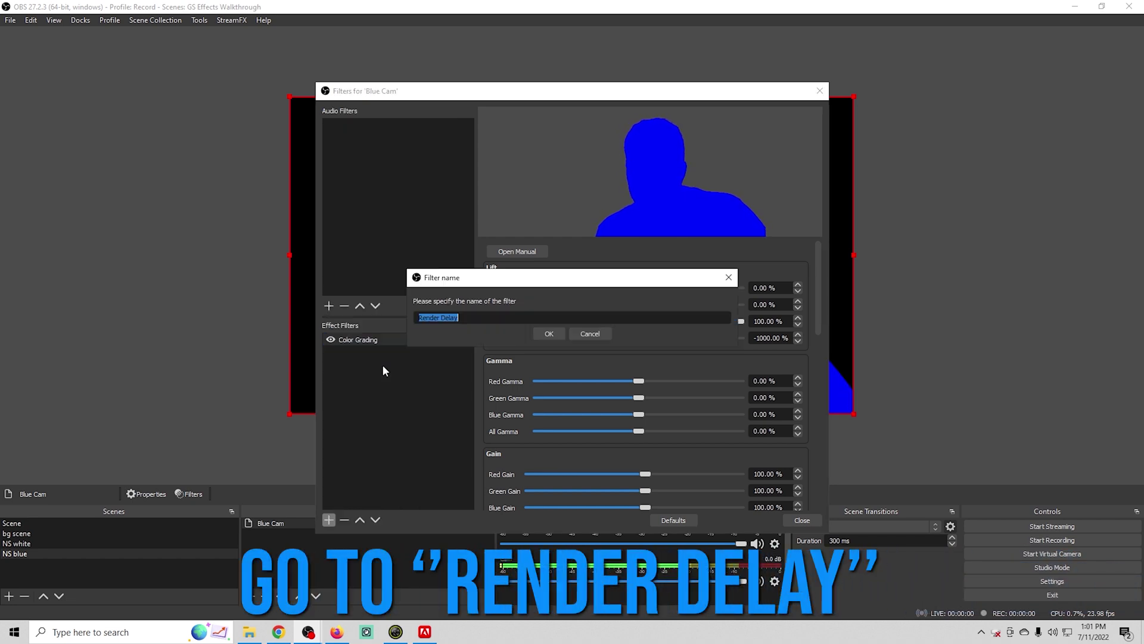
{"action": "left_click", "coordinate": [544, 331]}
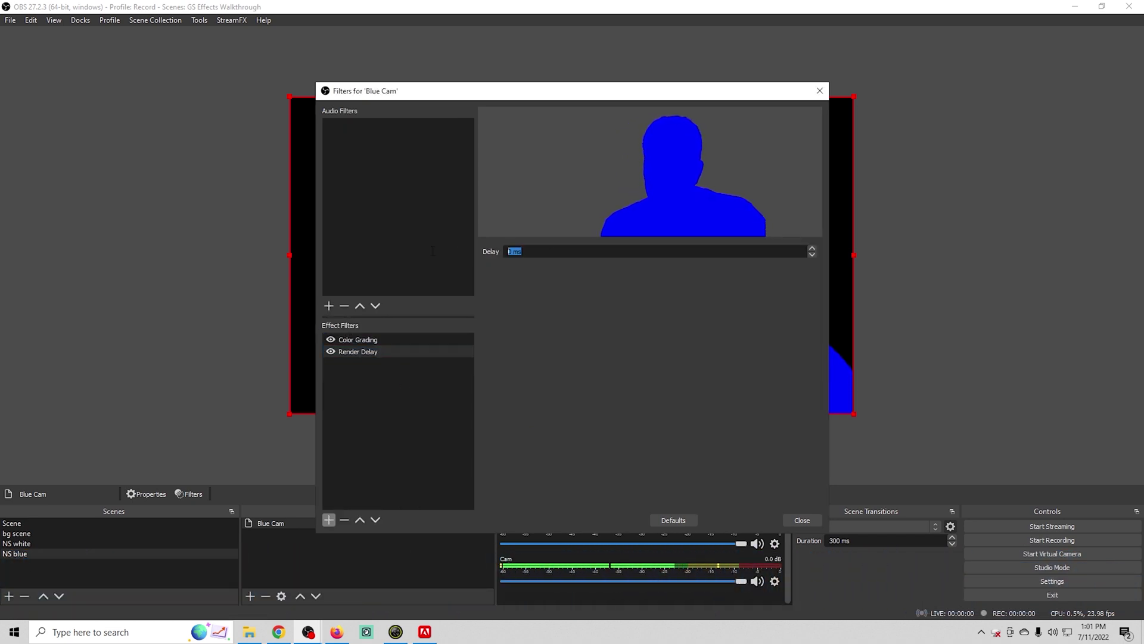
{"action": "type", "text": "200"}
{"action": "key", "text": "Return"}
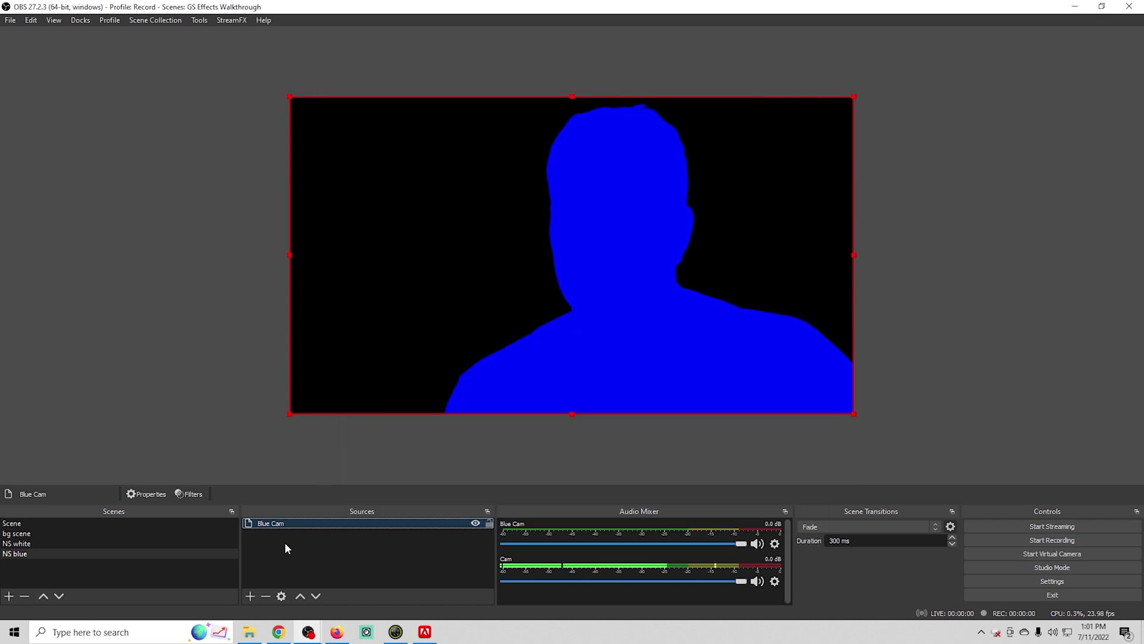
Step: Add another scene named "NS Red"
{"action": "left_click", "coordinate": [9, 595]}
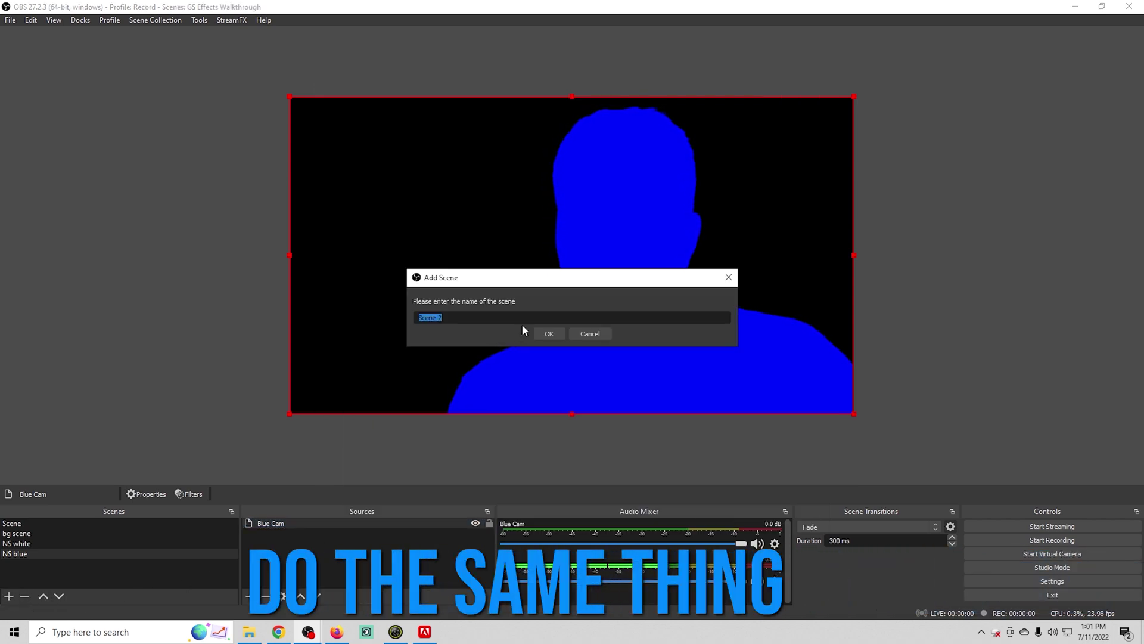
{"action": "type", "text": "N"}
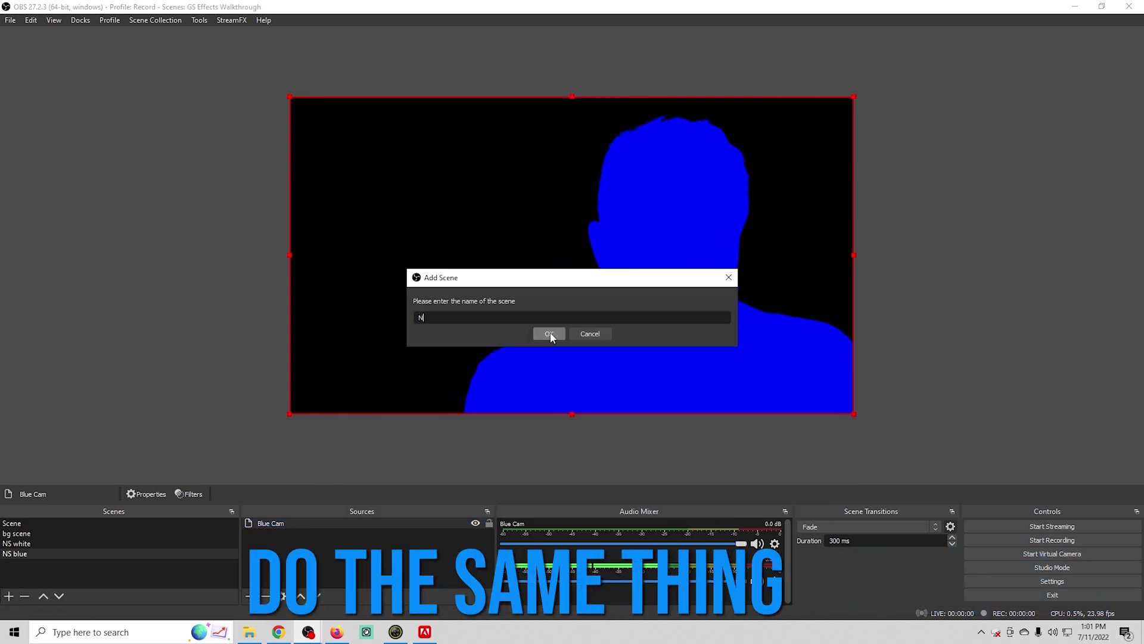
{"action": "type", "text": "S Red"}
{"action": "left_click", "coordinate": [549, 333]}
Step: Add a Source Mirror named "Red Cam" to the NS Red scene, mirroring Cam (Source)
{"action": "left_click", "coordinate": [248, 595]}
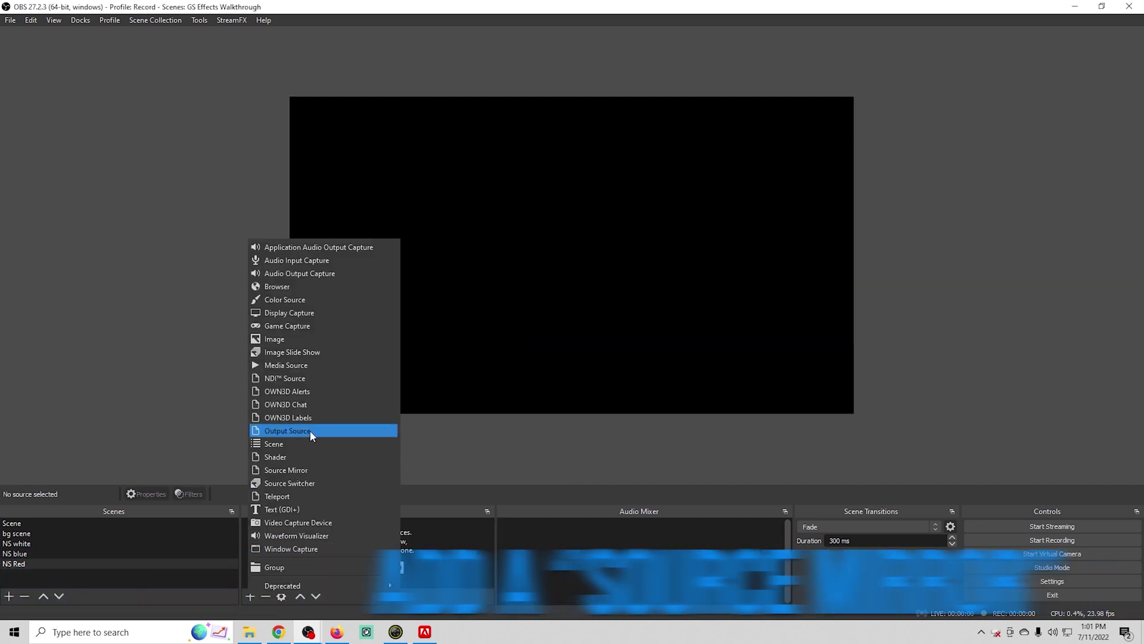
{"action": "left_click", "coordinate": [310, 470]}
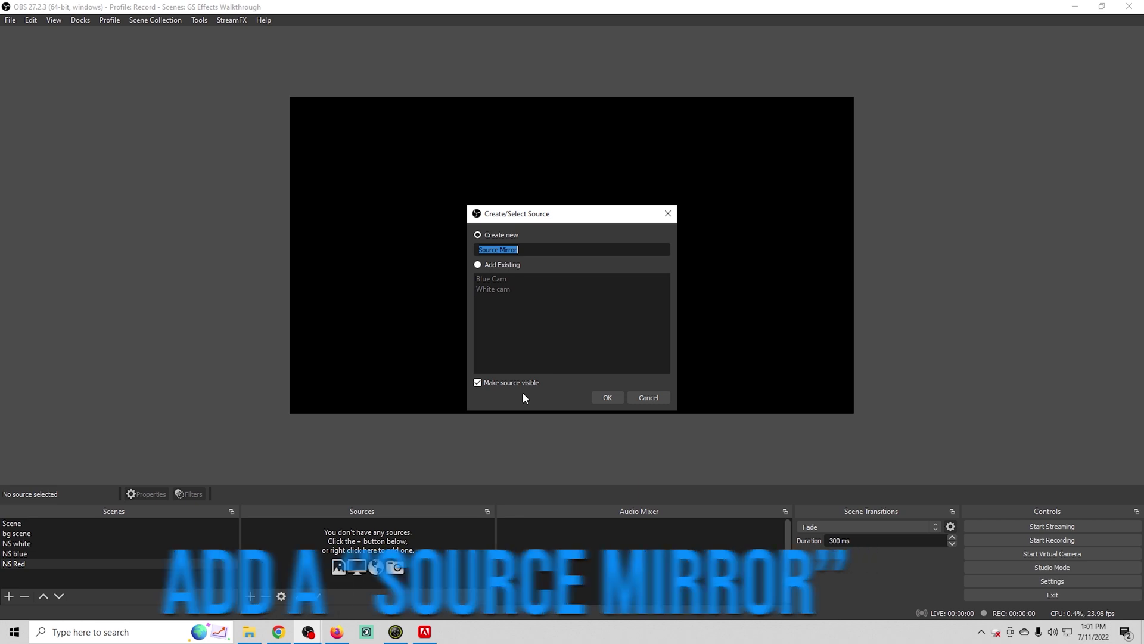
{"action": "type", "text": "Red Cam"}
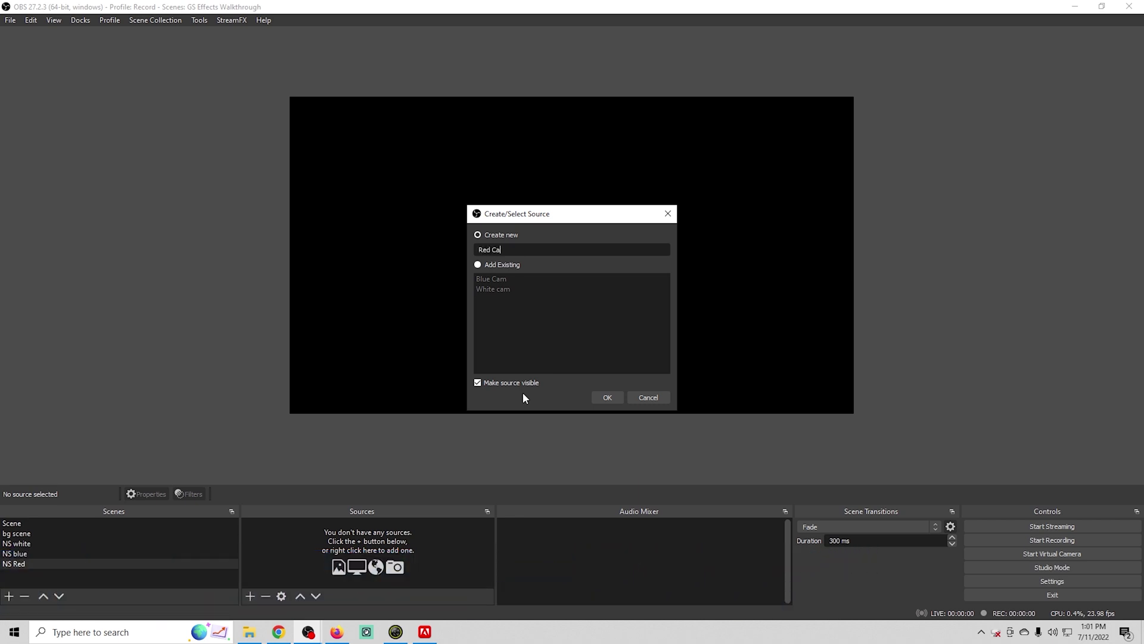
{"action": "key", "text": "Return"}
{"action": "left_click", "coordinate": [745, 404]}
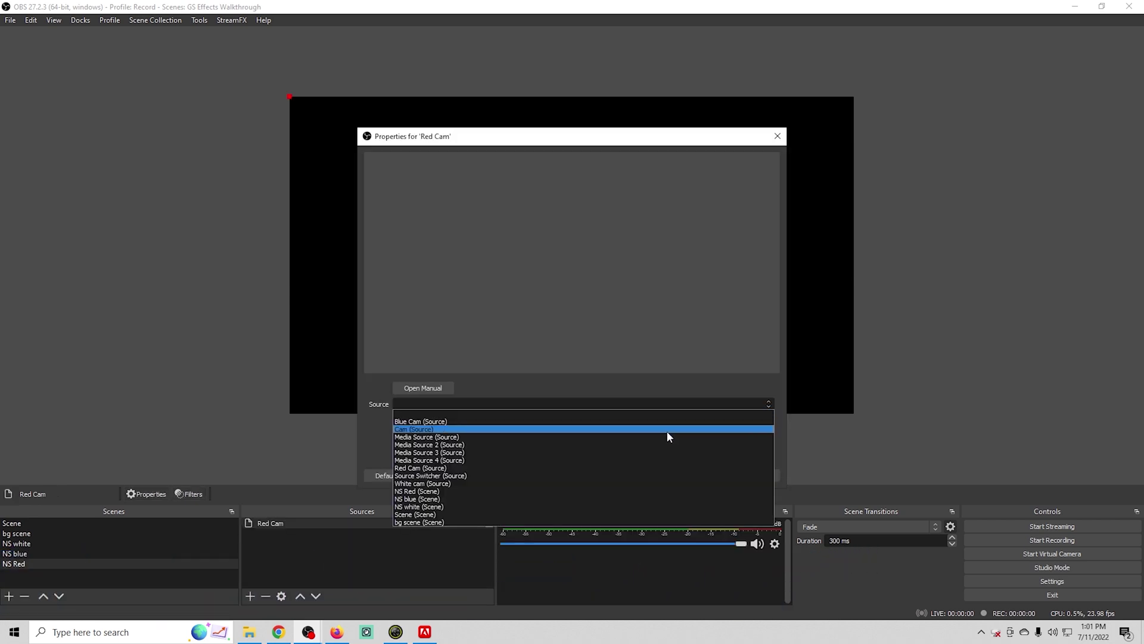
{"action": "left_click", "coordinate": [667, 429]}
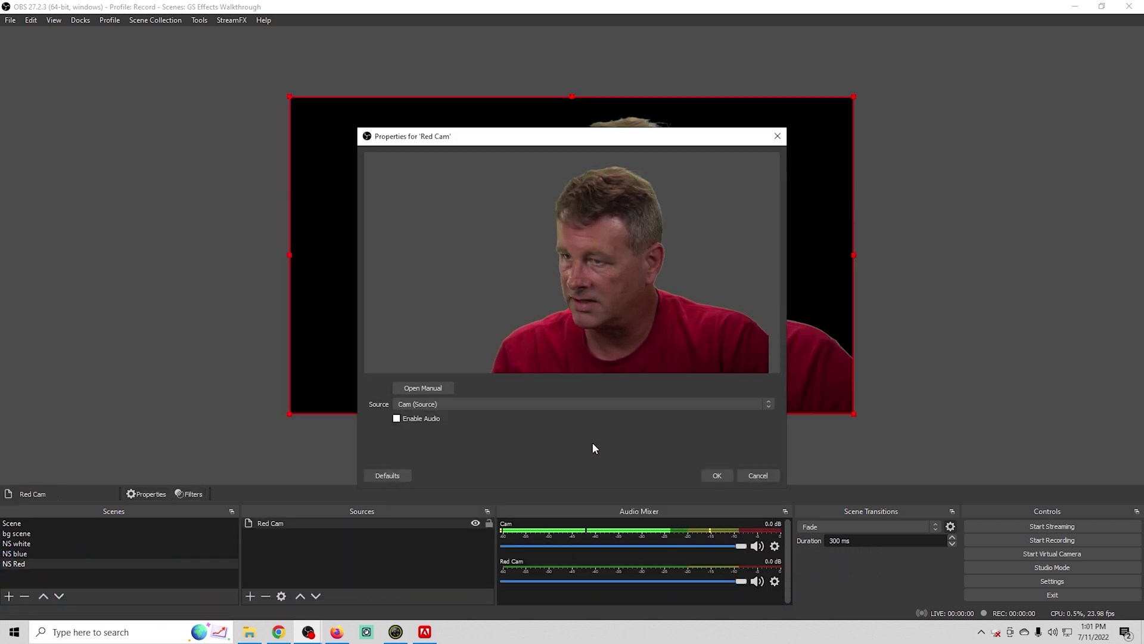
{"action": "left_click", "coordinate": [717, 476]}
Step: Add a Color Grading effect filter to Red Cam with Red Lift at 100% and All Lift at -1000%
{"action": "right_click", "coordinate": [361, 522]}
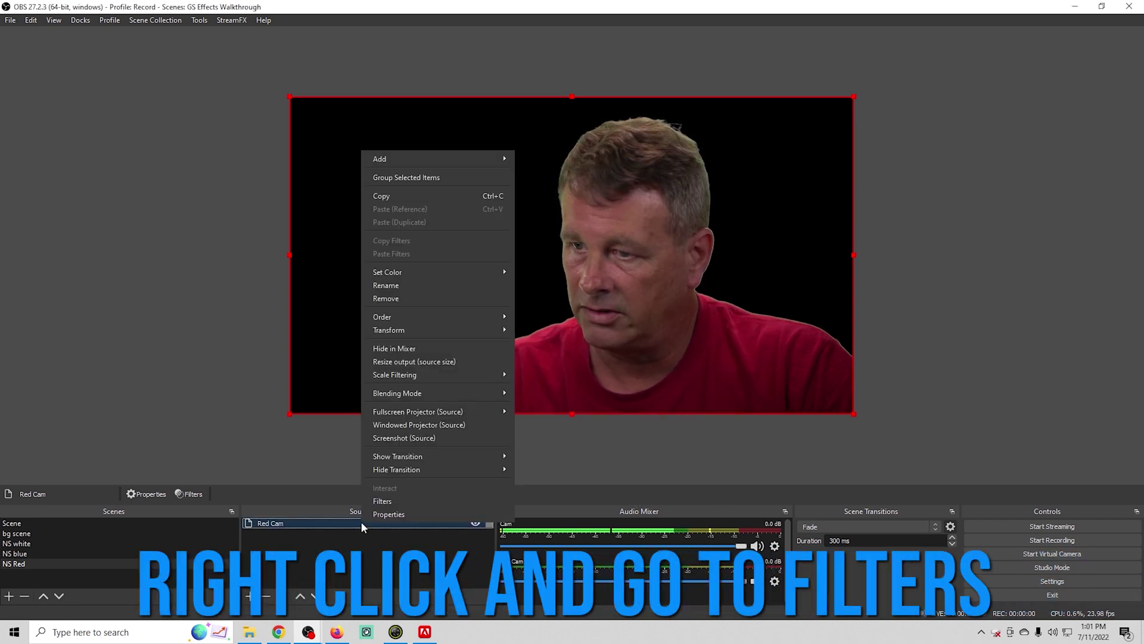
{"action": "left_click", "coordinate": [390, 502]}
{"action": "left_click", "coordinate": [328, 519]}
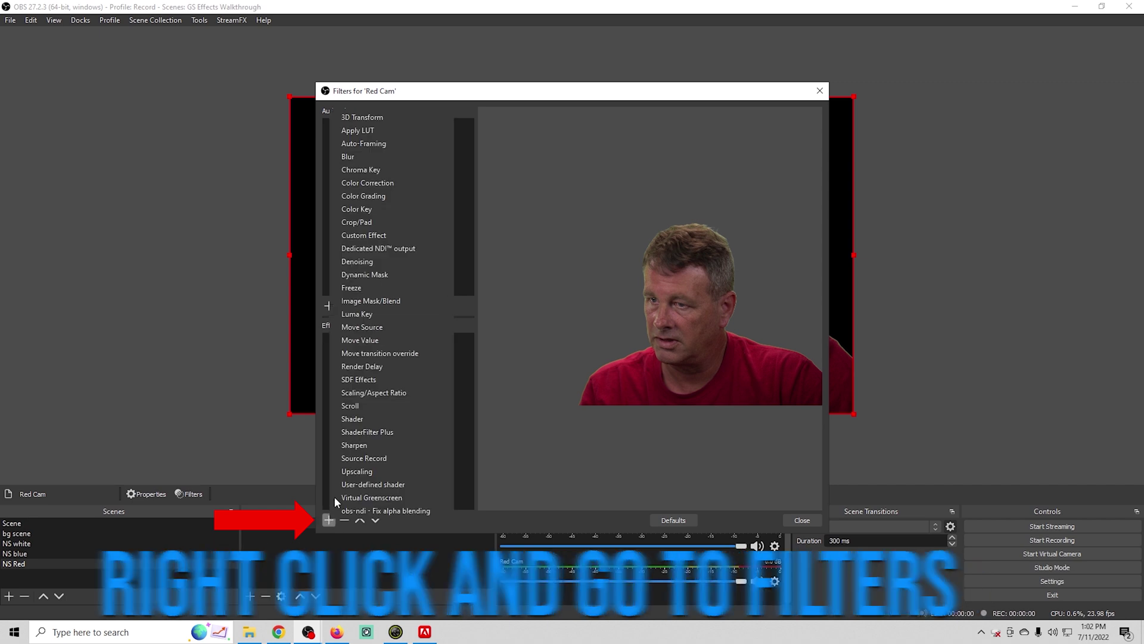
{"action": "left_click", "coordinate": [369, 197]}
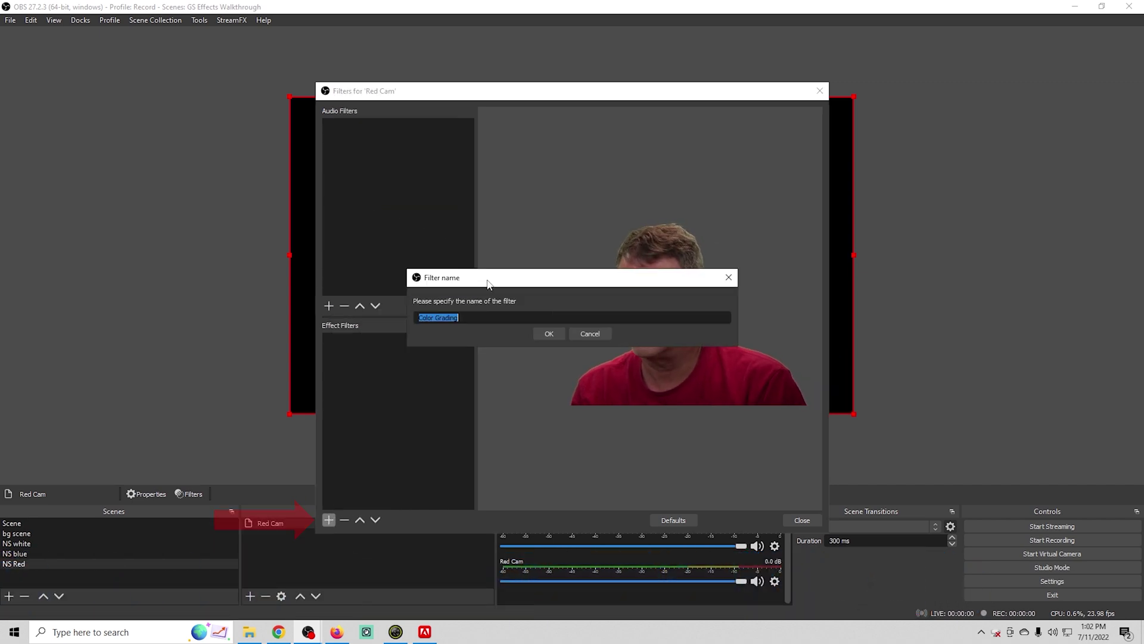
{"action": "left_click", "coordinate": [542, 330]}
{"action": "left_click_drag", "start_coordinate": [720, 288], "coordinate": [752, 288]}
{"action": "left_click_drag", "start_coordinate": [720, 338], "coordinate": [608, 339]}
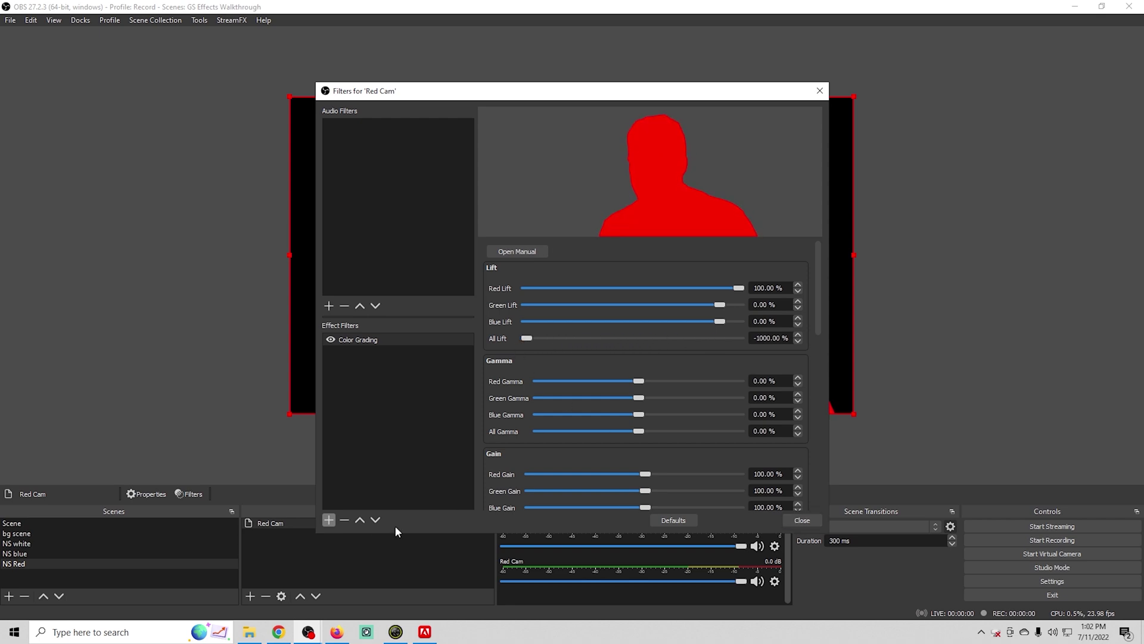
Step: Add a Render Delay effect filter to Red Cam with a delay of 300 ms and close the filters
{"action": "left_click", "coordinate": [328, 519]}
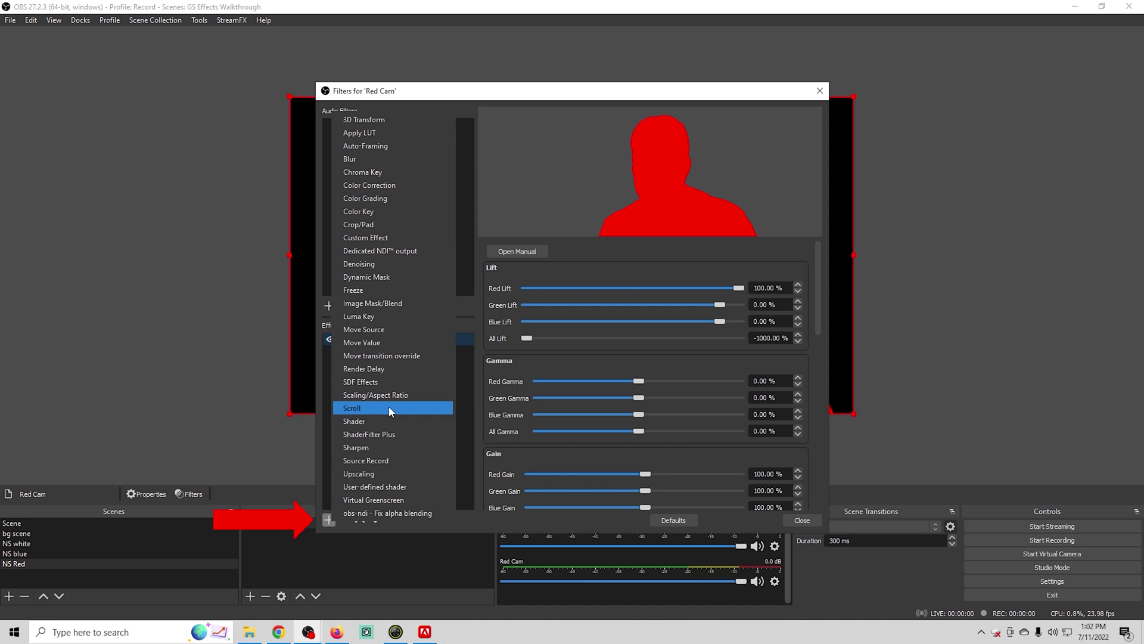
{"action": "left_click", "coordinate": [364, 369]}
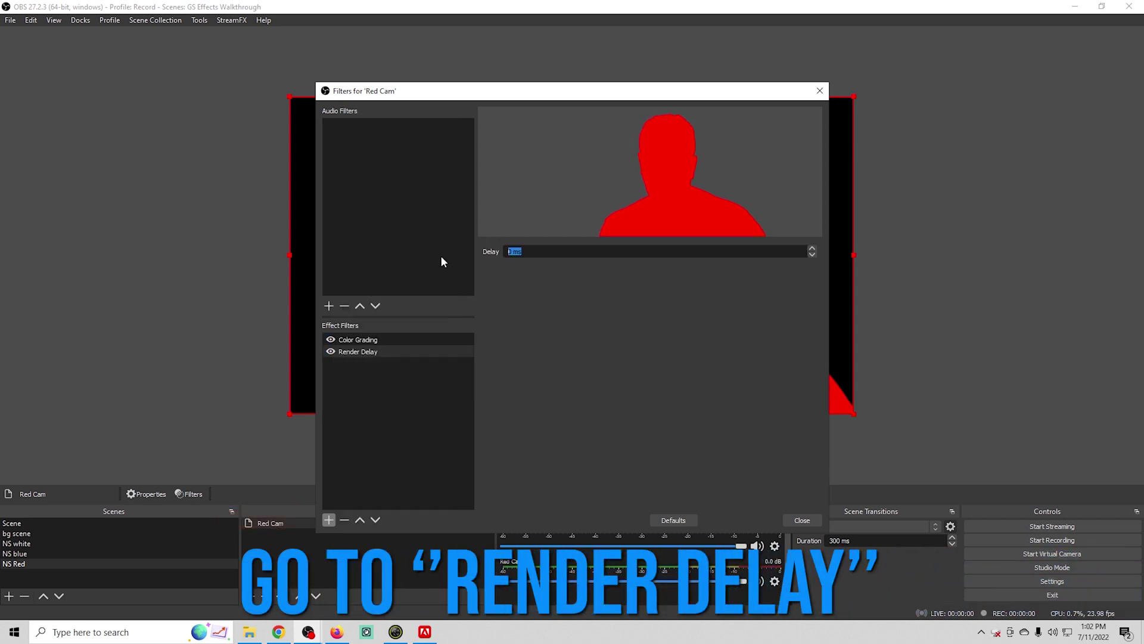
{"action": "type", "text": "300"}
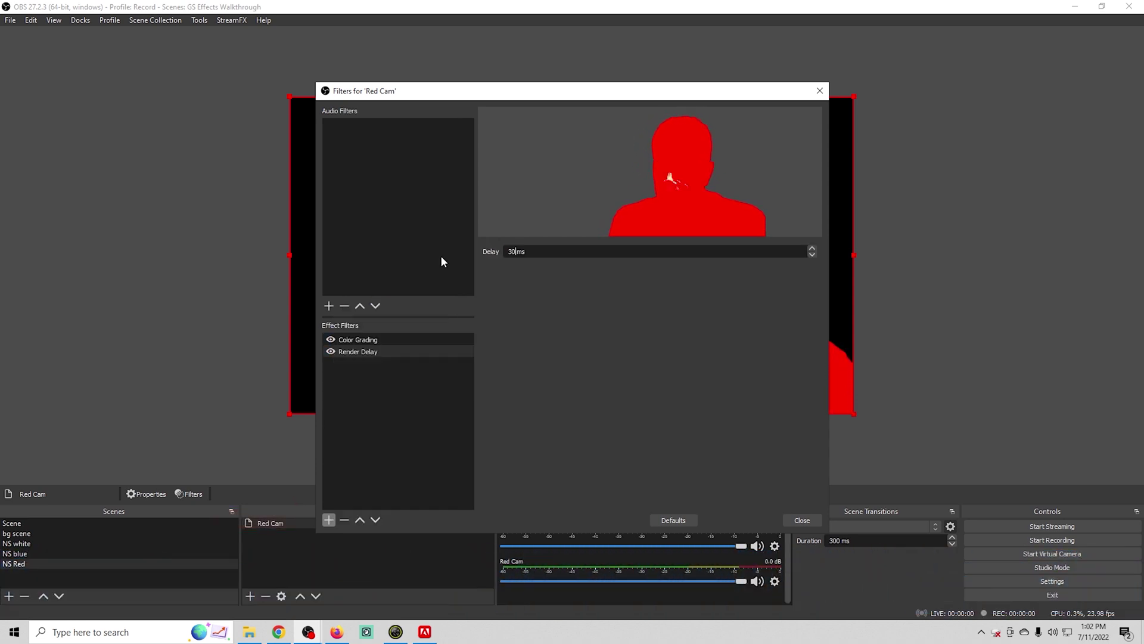
{"action": "left_click", "coordinate": [802, 520]}
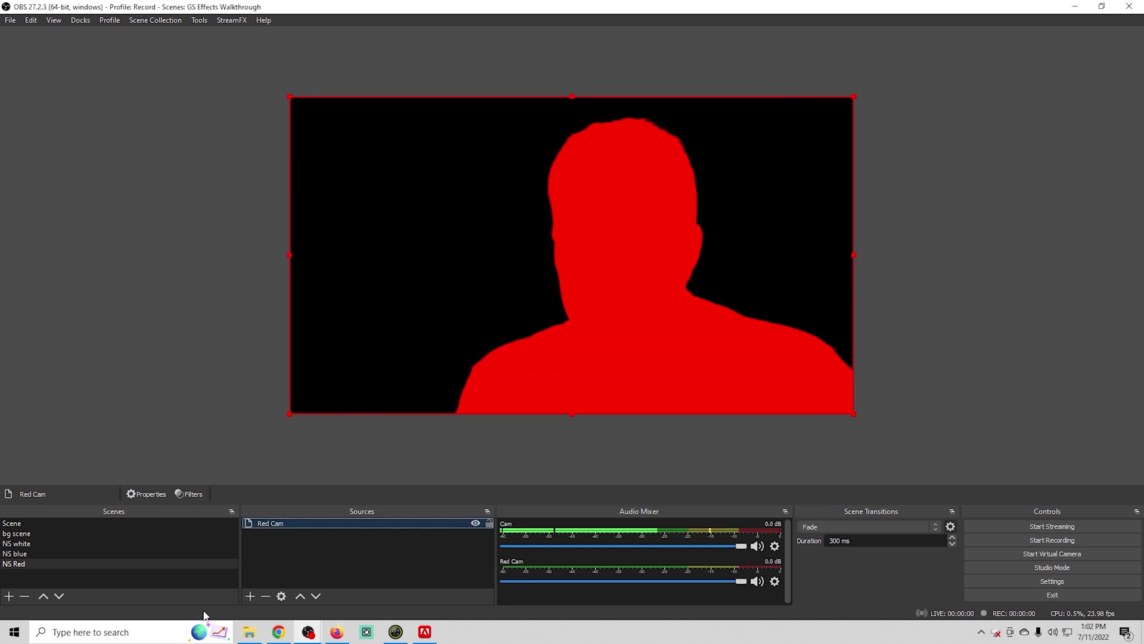
Step: Add another scene named "NS Green"
{"action": "left_click", "coordinate": [7, 597]}
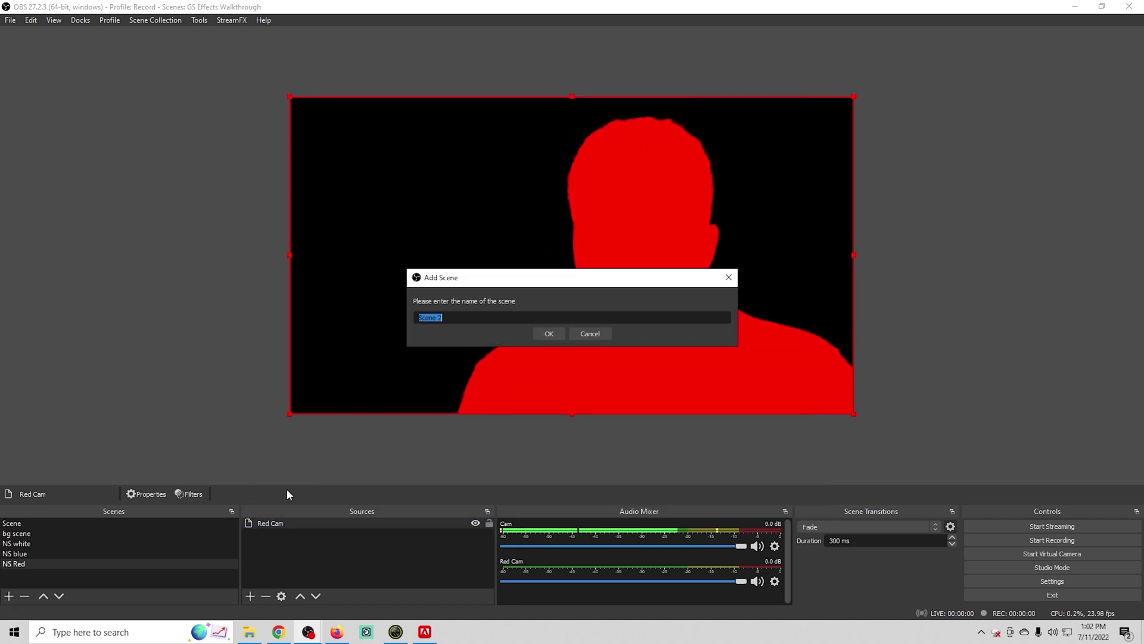
{"action": "type", "text": "NS Green"}
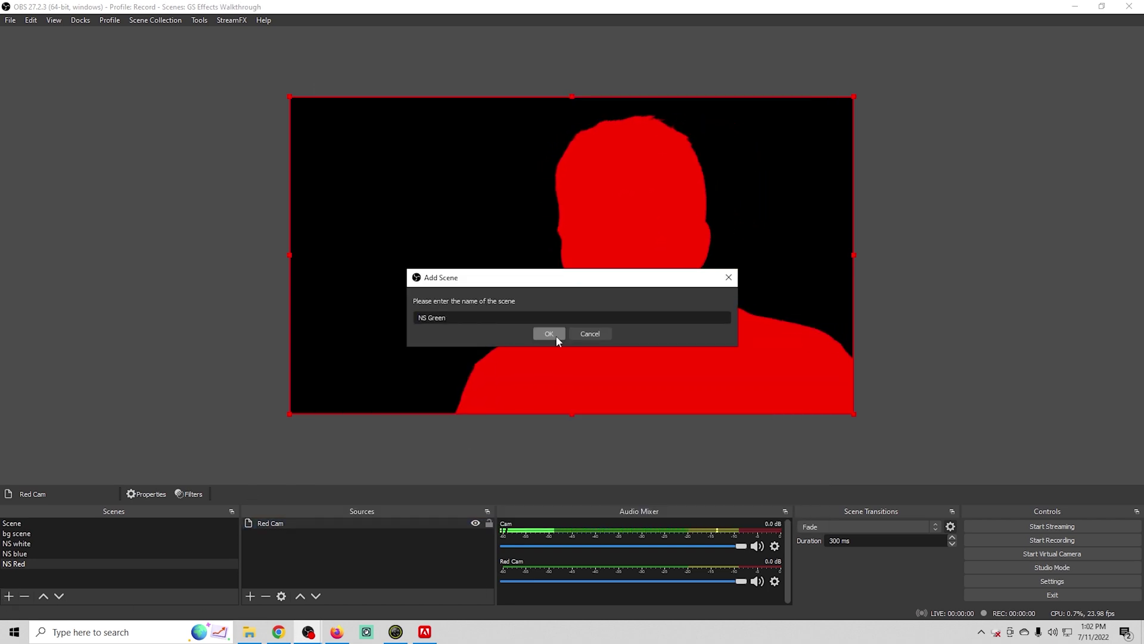
{"action": "left_click", "coordinate": [557, 335]}
Step: Add a Source Mirror named "Green Cam" to the NS Green scene, mirroring Cam (Source)
{"action": "left_click", "coordinate": [250, 596]}
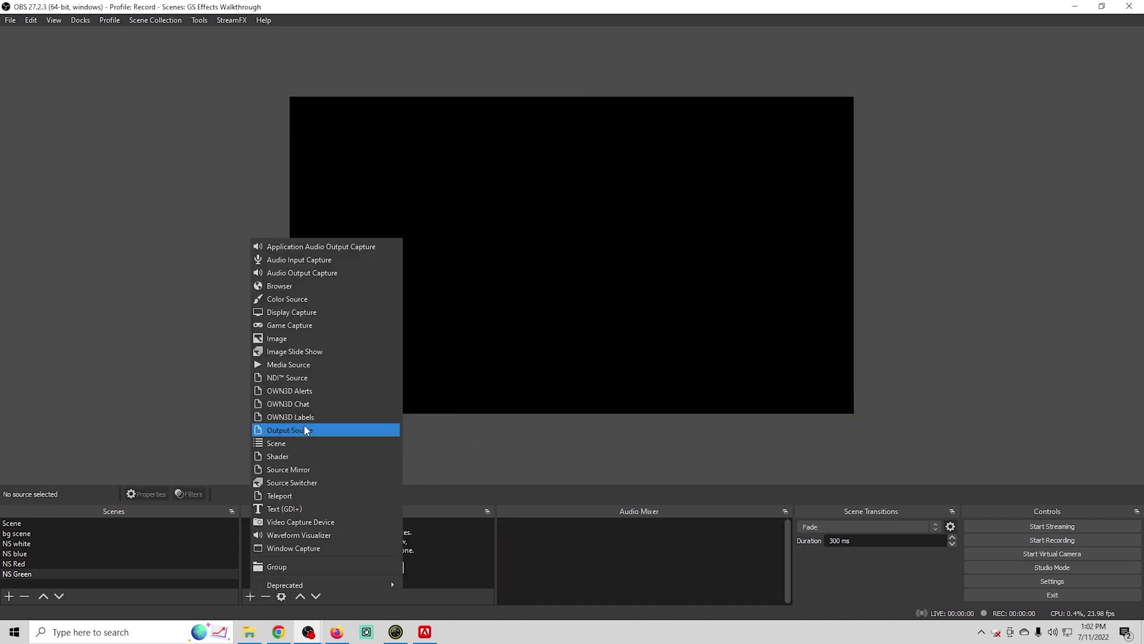
{"action": "left_click", "coordinate": [293, 469]}
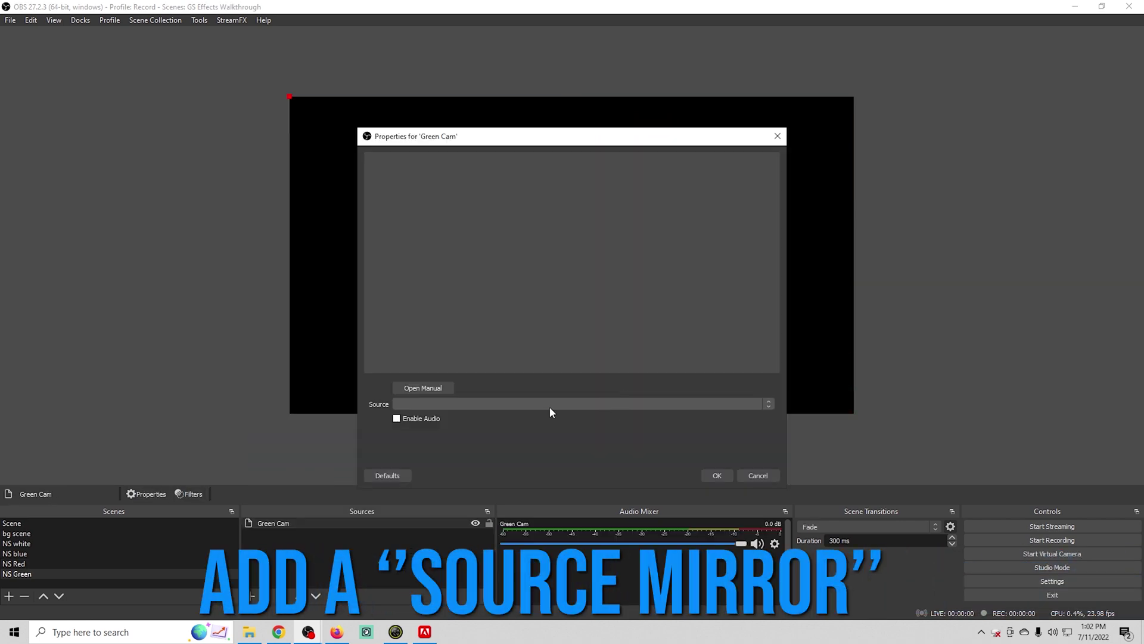
{"action": "left_click", "coordinate": [550, 406]}
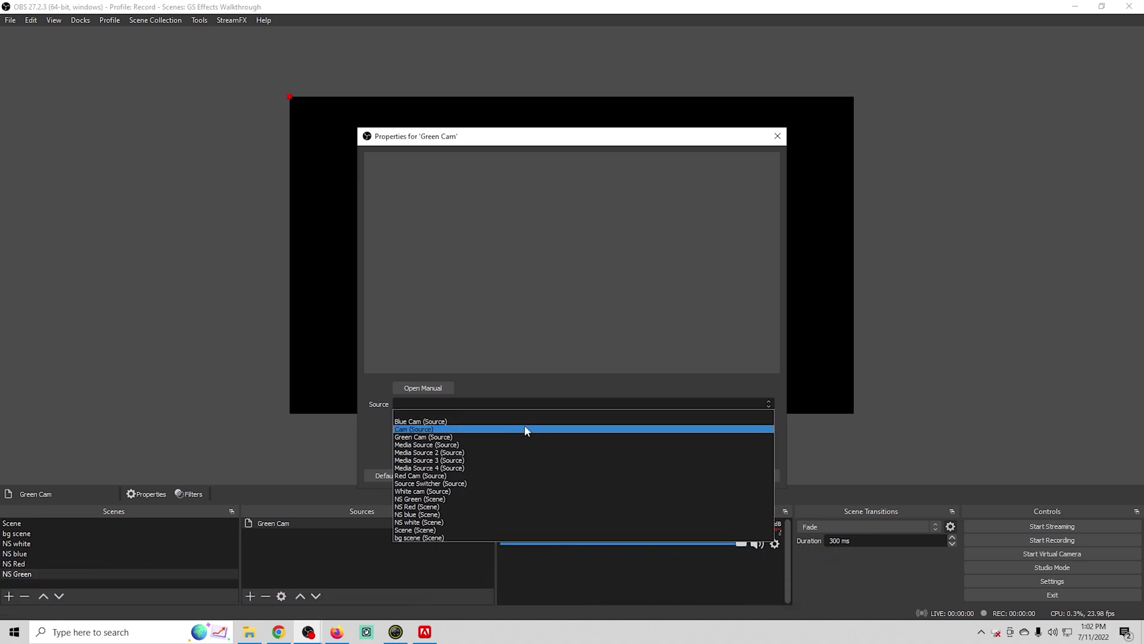
{"action": "left_click", "coordinate": [525, 429]}
{"action": "left_click", "coordinate": [717, 475]}
Step: Add a Color Grading effect filter to Green Cam with Green Lift at 100% and All Lift at -1000%
{"action": "right_click", "coordinate": [409, 523]}
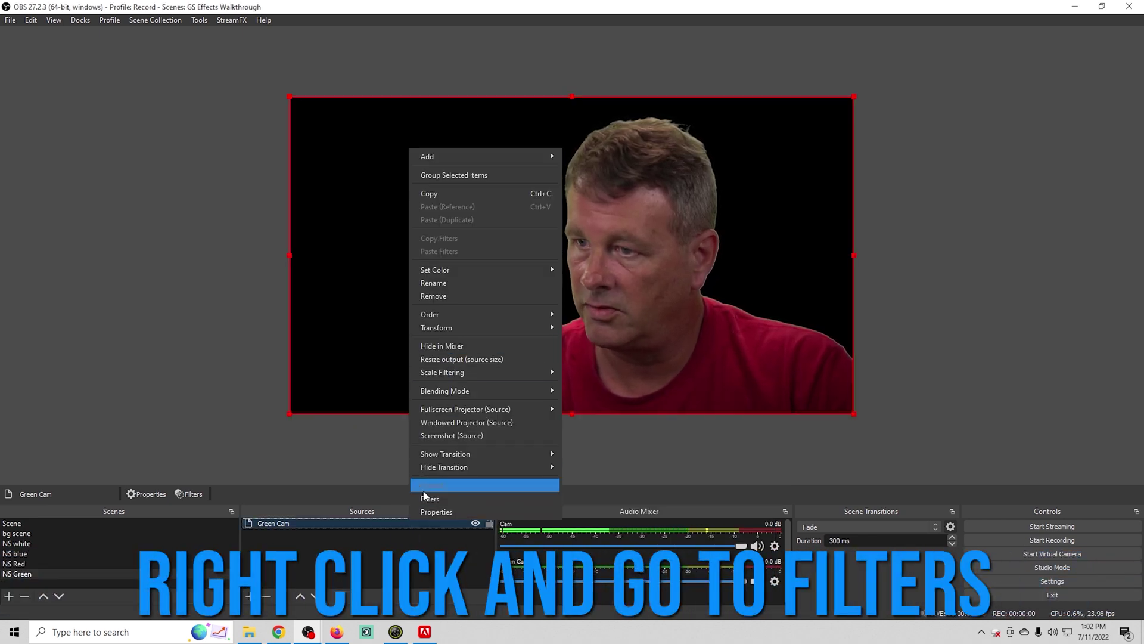
{"action": "left_click", "coordinate": [427, 499]}
{"action": "left_click", "coordinate": [328, 520]}
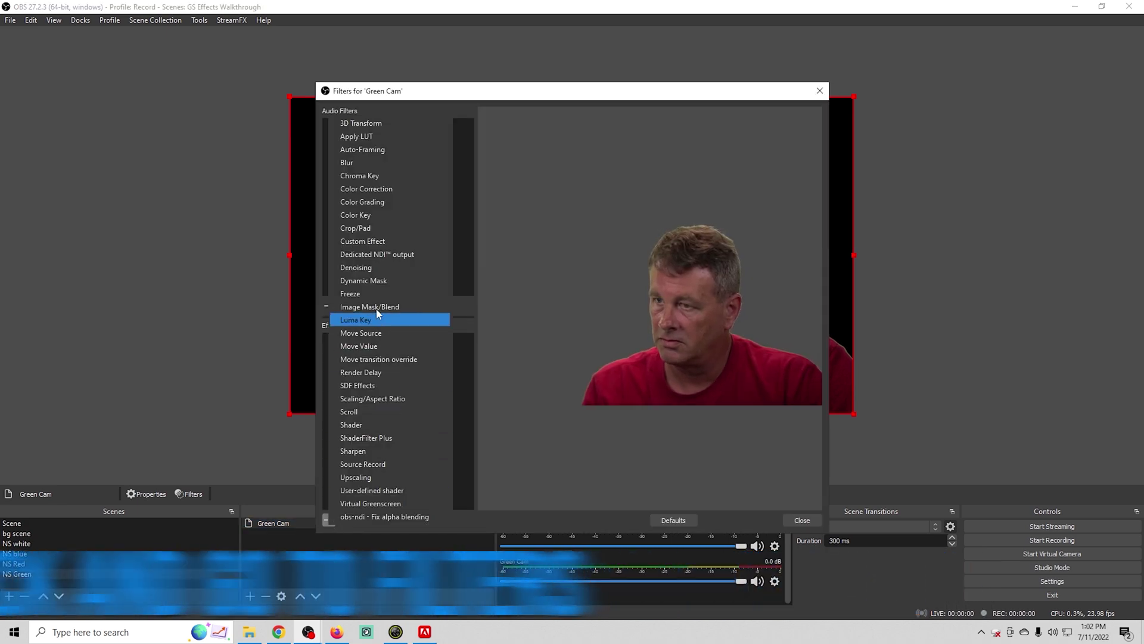
{"action": "left_click", "coordinate": [366, 203]}
{"action": "key", "text": "Return"}
{"action": "left_click_drag", "start_coordinate": [721, 304], "coordinate": [519, 340]}
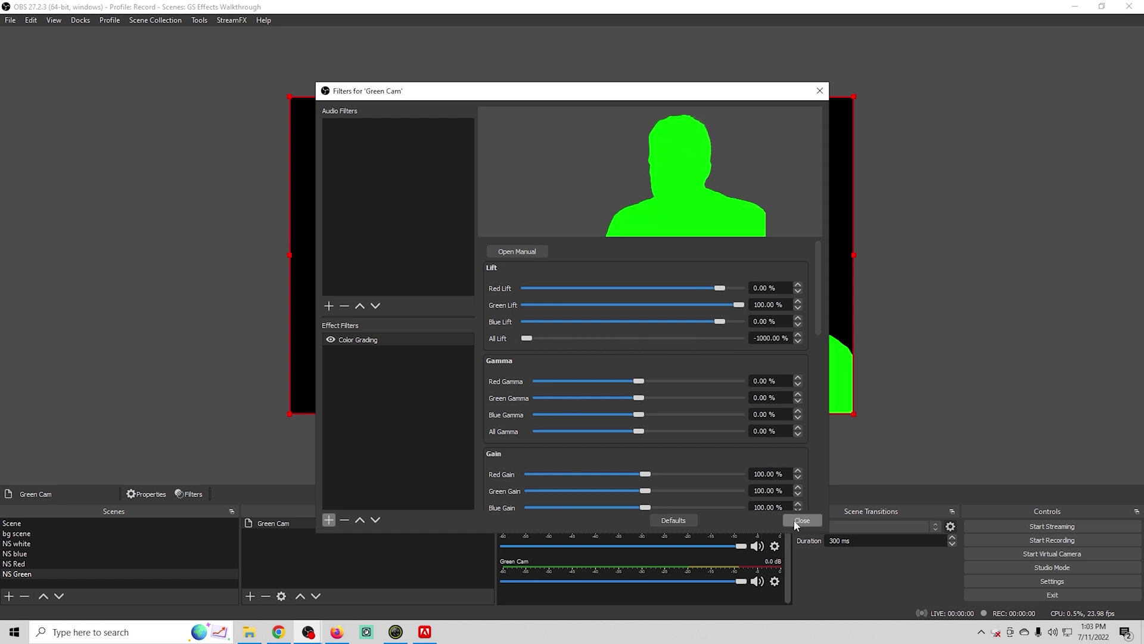
Step: Add a Render Delay effect filter named "400" to Green Cam and close the filters
{"action": "left_click", "coordinate": [329, 520]}
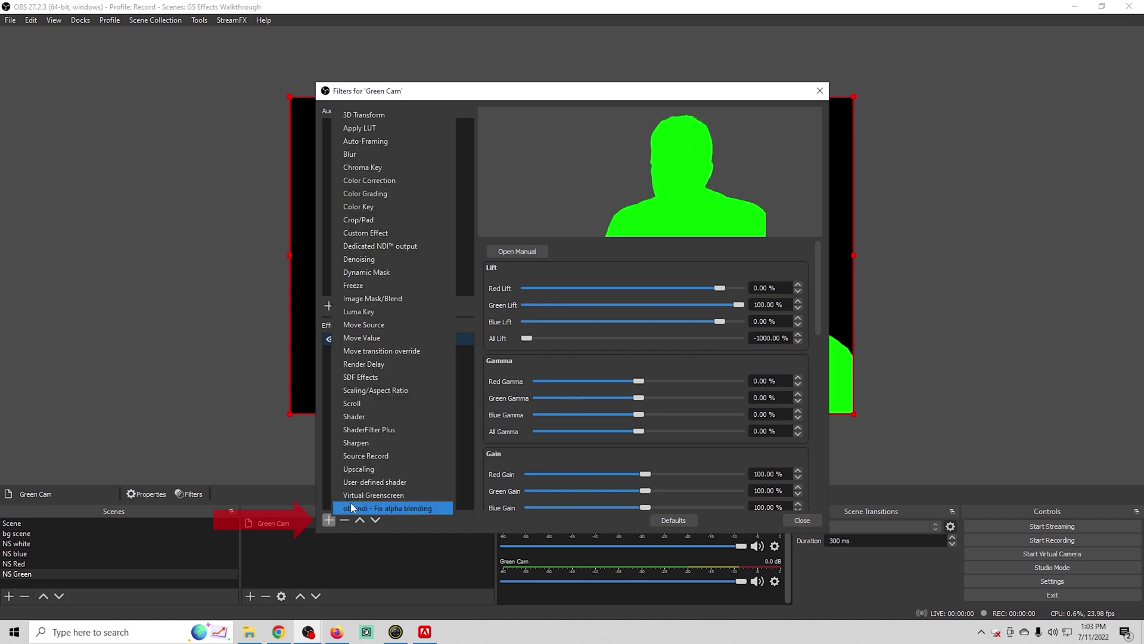
{"action": "left_click", "coordinate": [367, 365]}
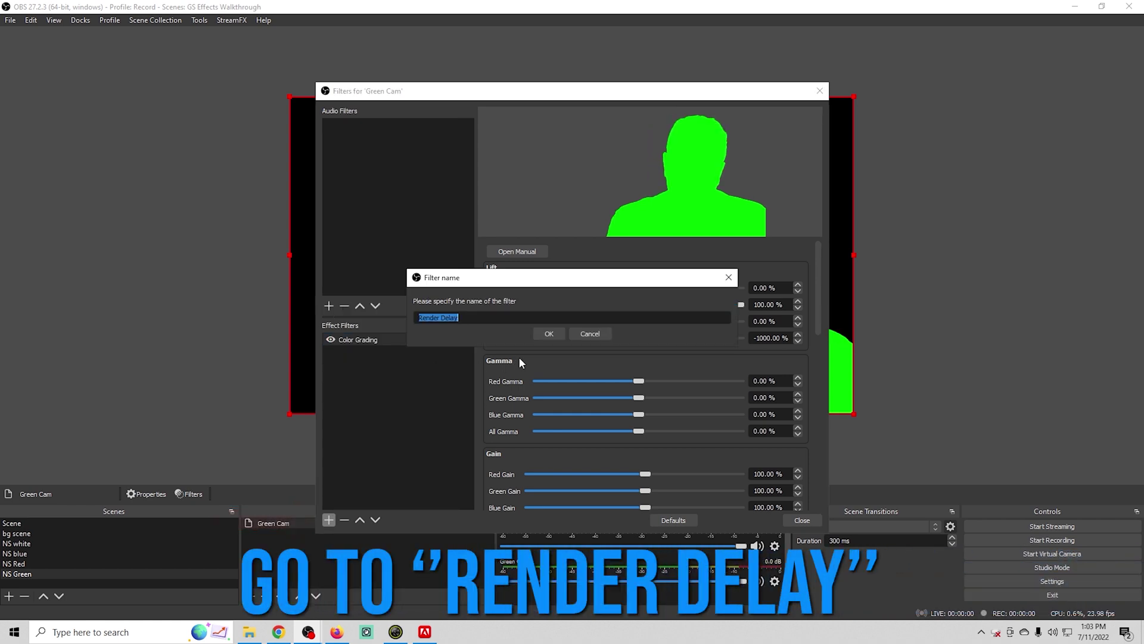
{"action": "type", "text": "400"}
{"action": "left_click", "coordinate": [539, 332]}
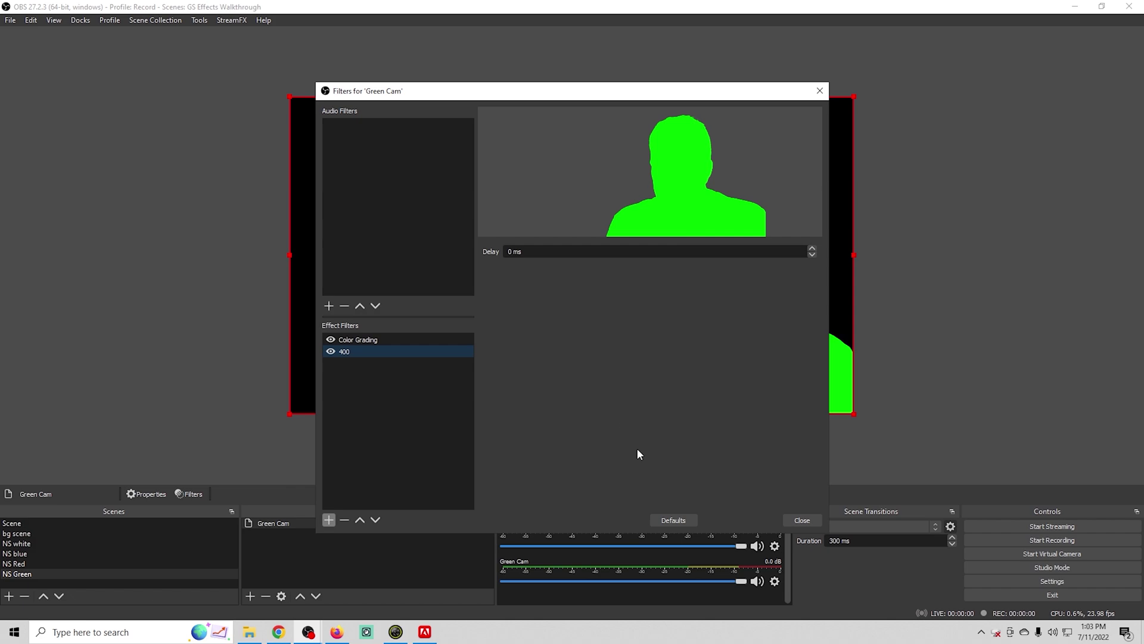
{"action": "left_click", "coordinate": [802, 520]}
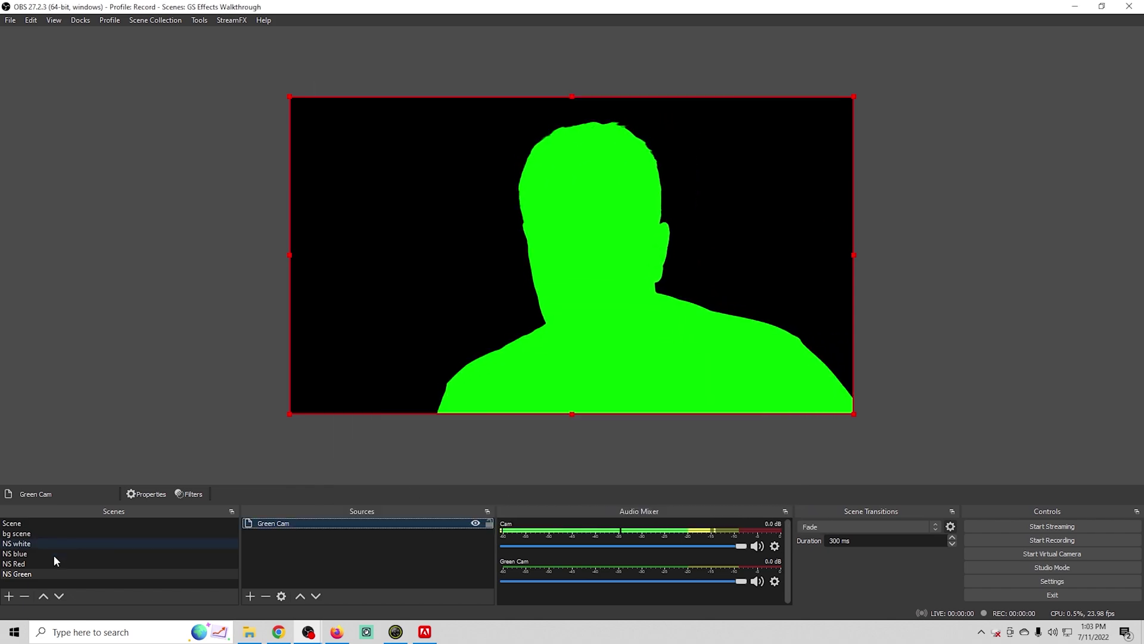
Step: Review the first scene and the bg scene, and add a new scene named "Delay"
{"action": "left_click", "coordinate": [17, 523]}
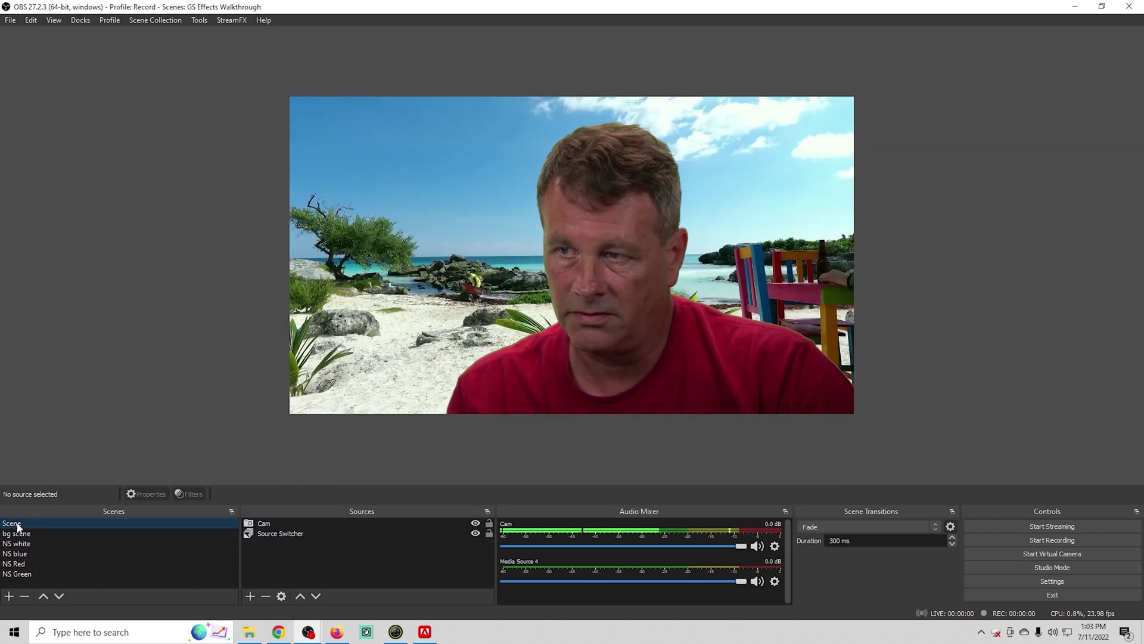
{"action": "left_click", "coordinate": [18, 533]}
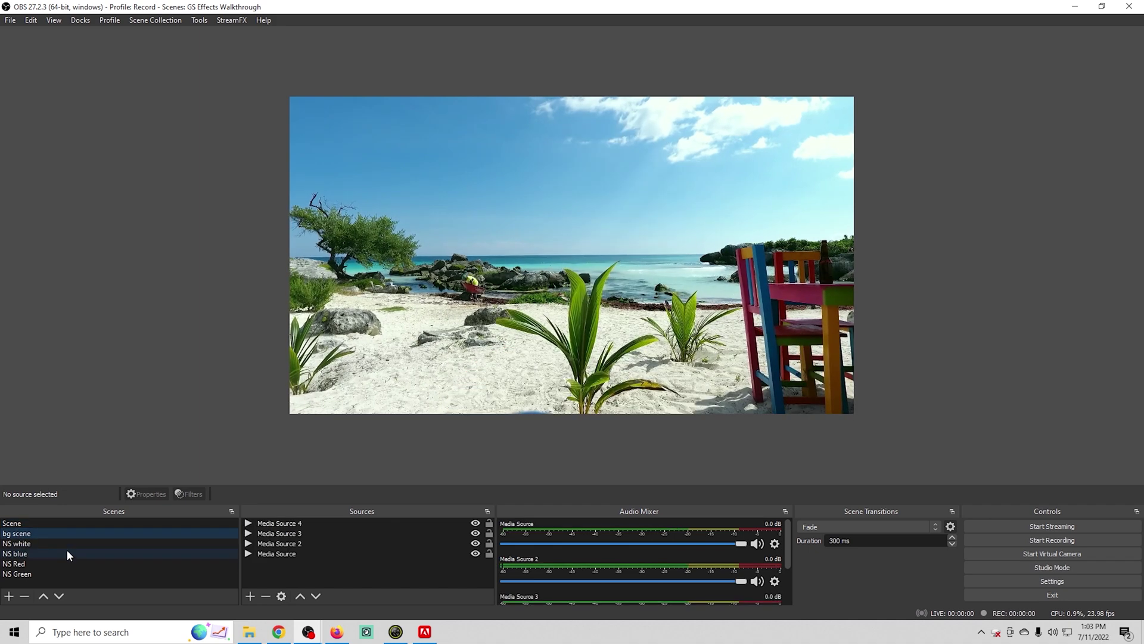
{"action": "left_click", "coordinate": [9, 596]}
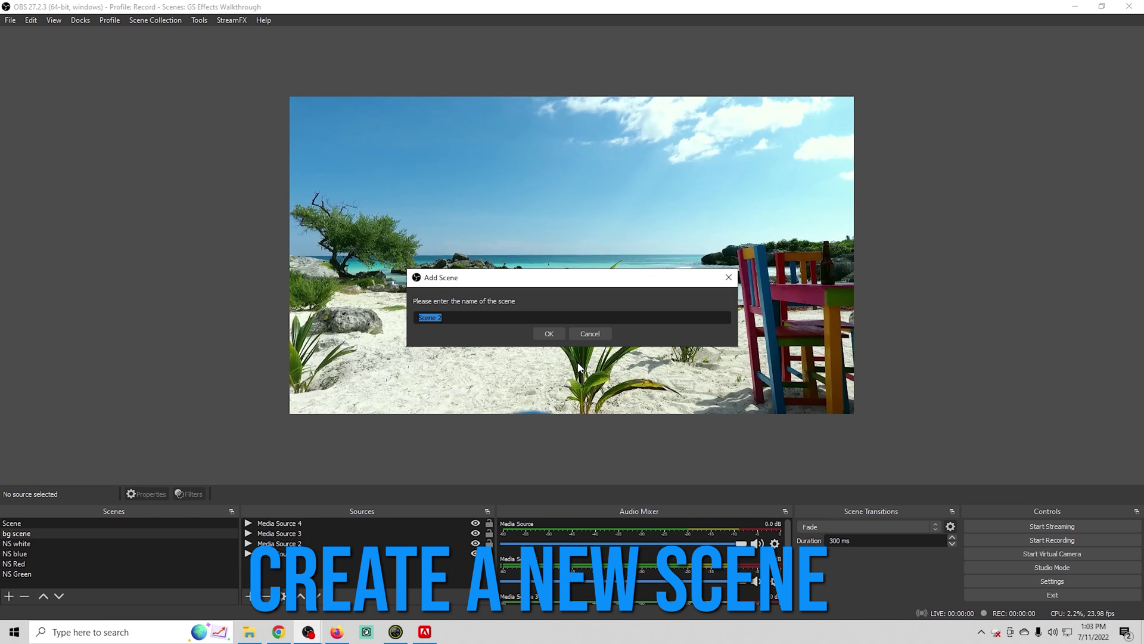
{"action": "type", "text": "Delay"}
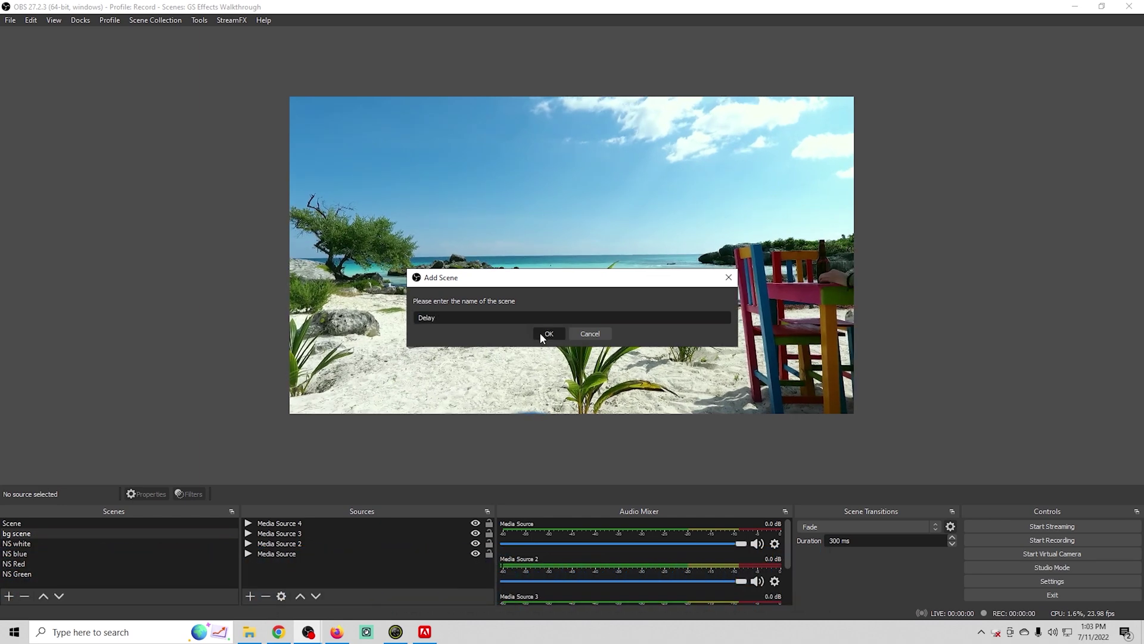
{"action": "left_click", "coordinate": [541, 332]}
Step: Add another scene named "NS Cam"
{"action": "left_click", "coordinate": [7, 596]}
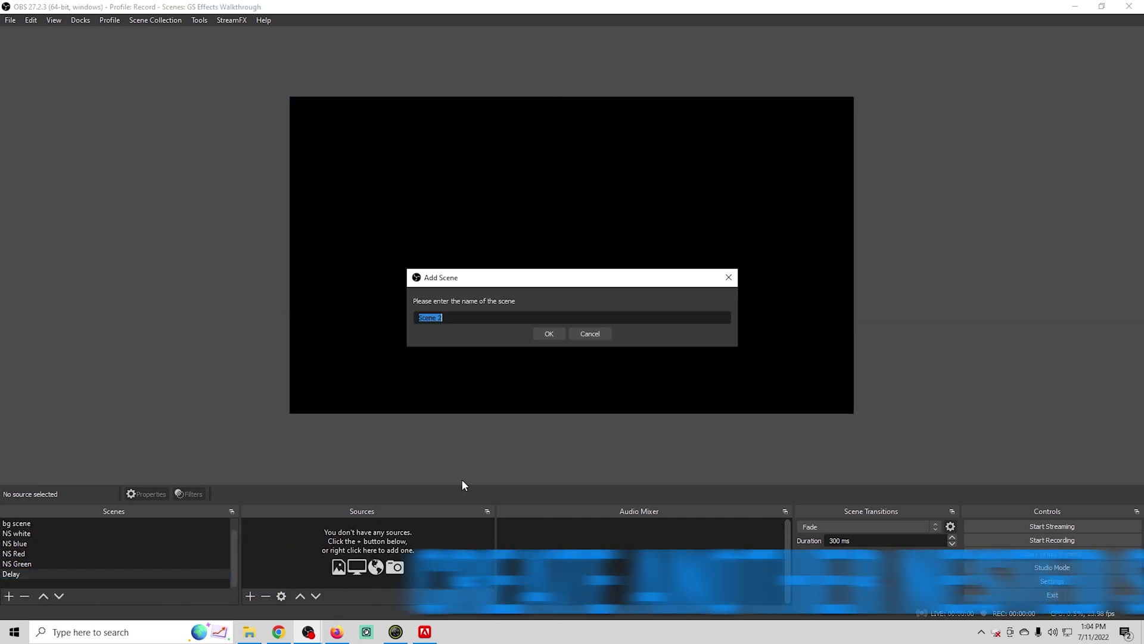
{"action": "type", "text": "NS Cam"}
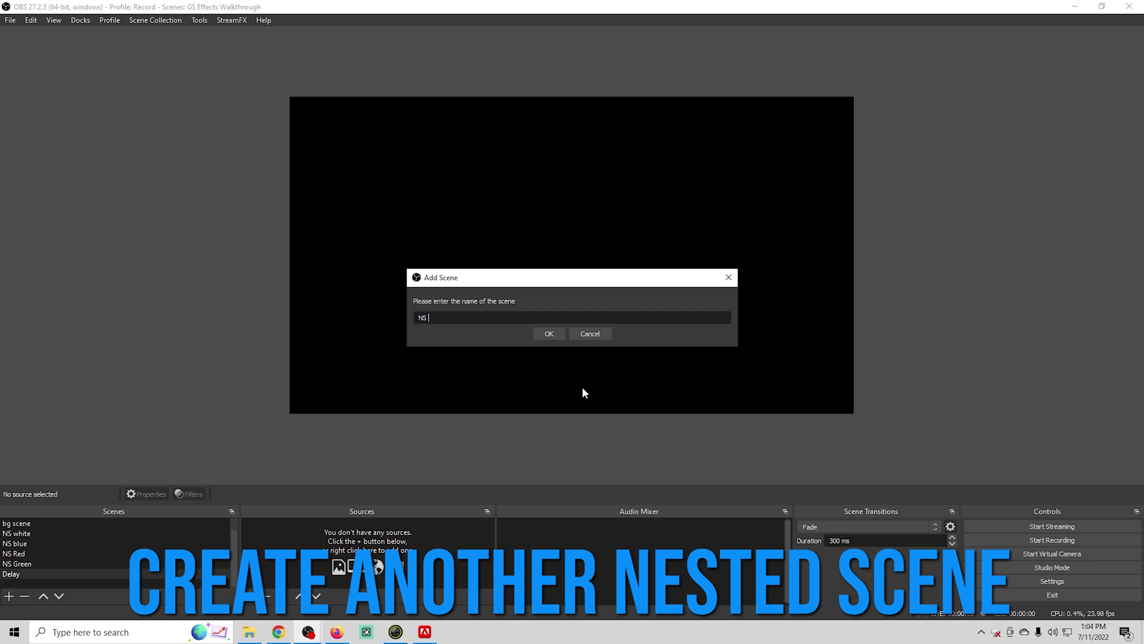
{"action": "key", "text": "Return"}
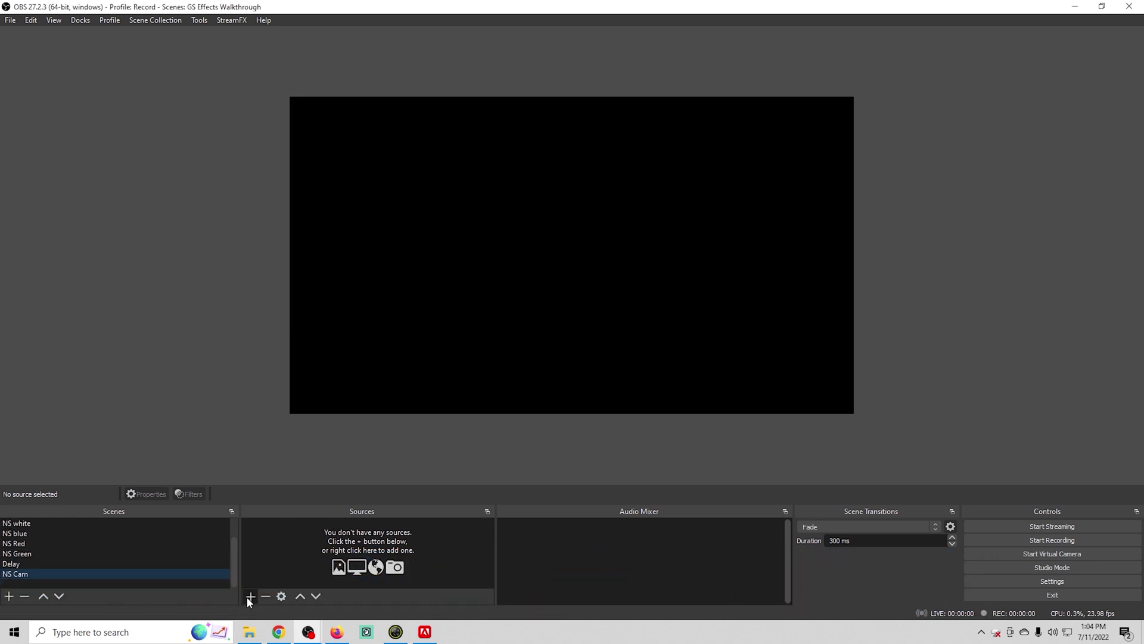
Step: Add the existing Cam video capture device to the NS Cam scene, and move that scene above Delay
{"action": "left_click", "coordinate": [250, 596]}
{"action": "left_click", "coordinate": [322, 525]}
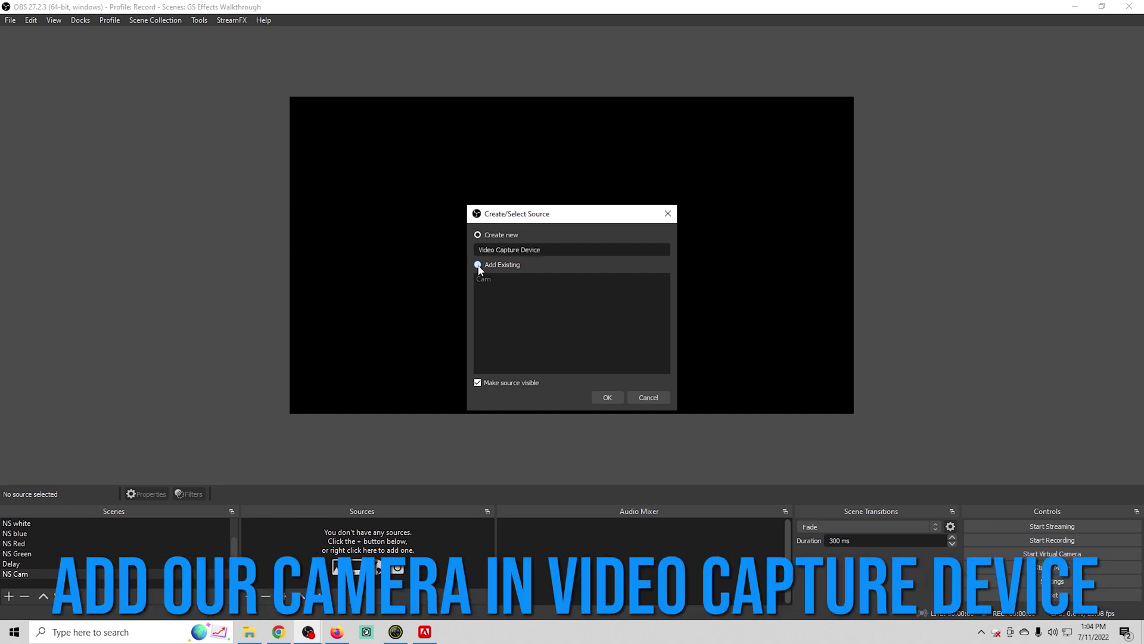
{"action": "left_click", "coordinate": [595, 397]}
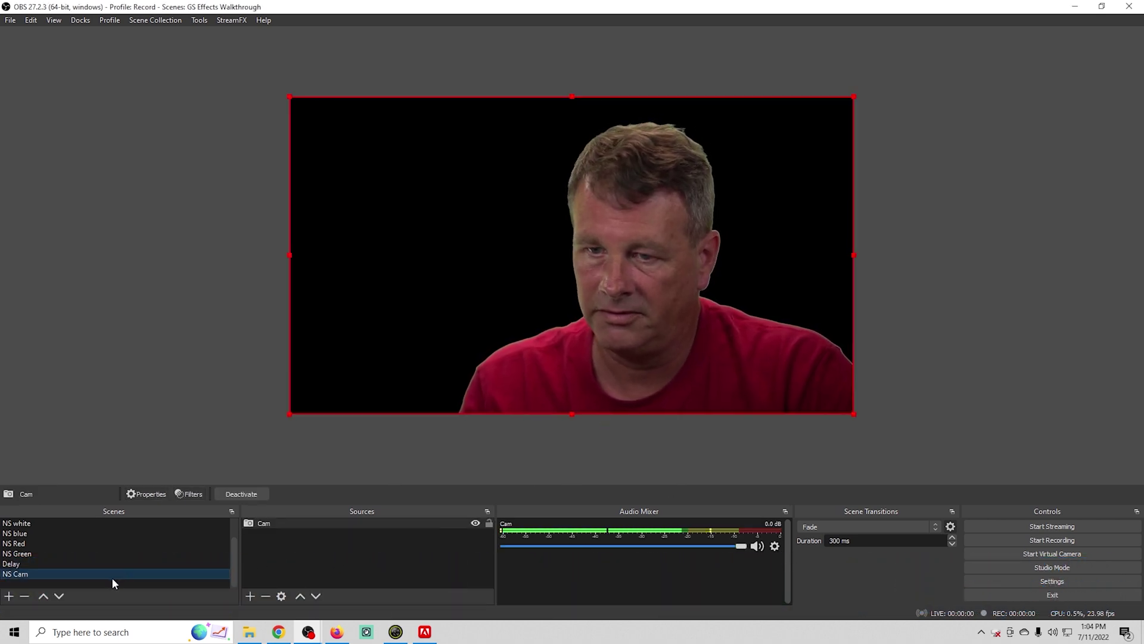
{"action": "left_click_drag", "start_coordinate": [109, 574], "coordinate": [106, 564]}
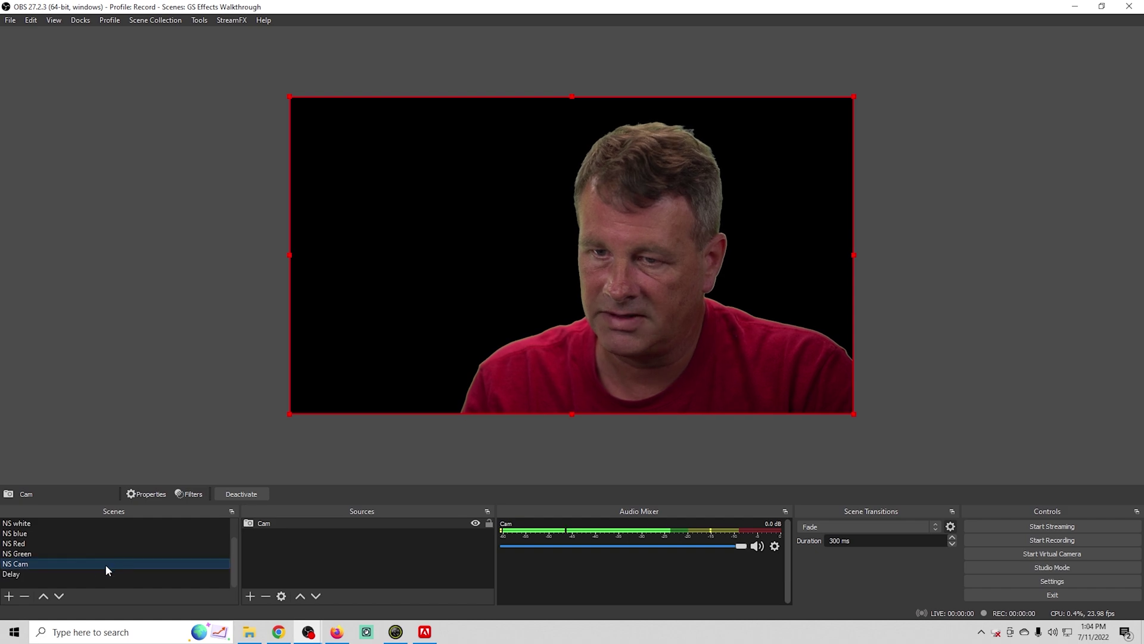
Step: Add the existing NS Cam scene as a source in the Delay scene
{"action": "left_click", "coordinate": [32, 572]}
{"action": "left_click", "coordinate": [250, 597]}
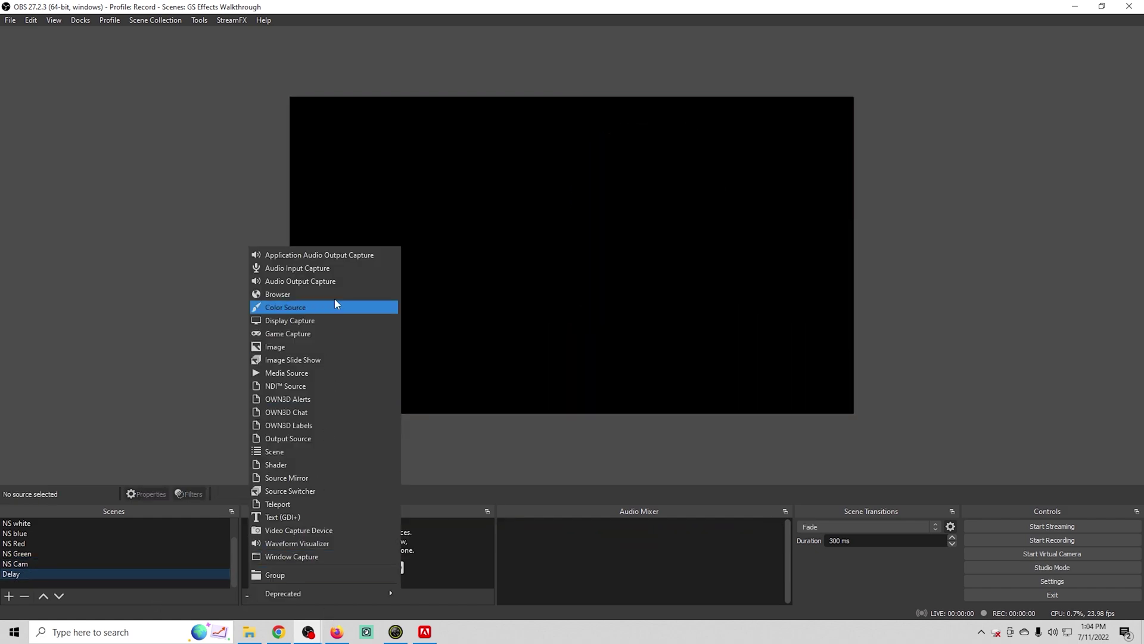
{"action": "left_click", "coordinate": [291, 452]}
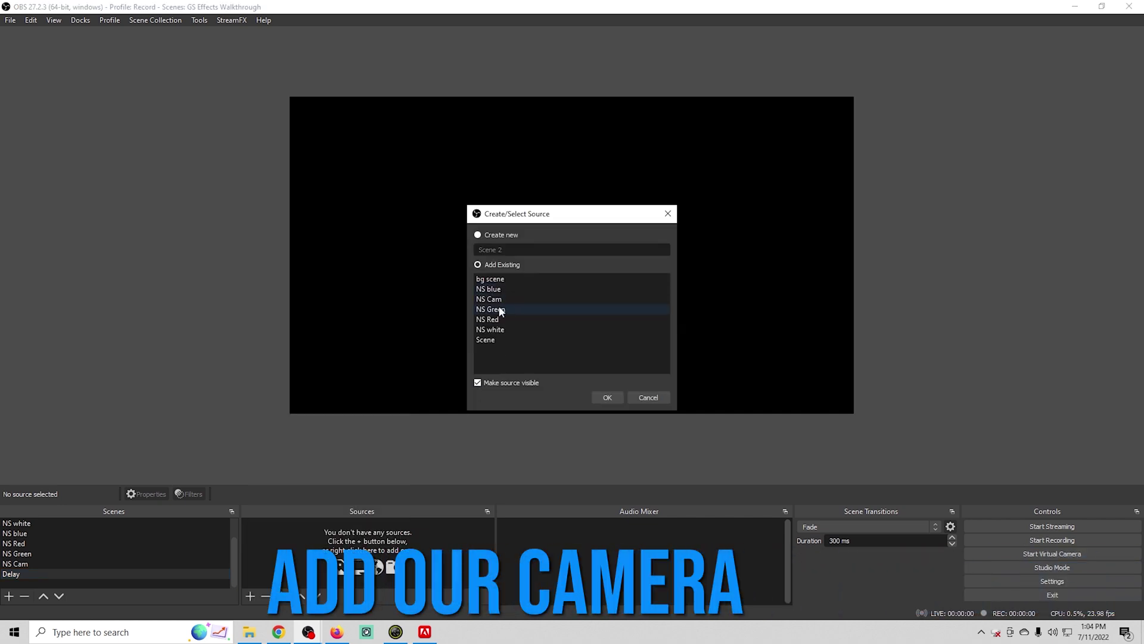
{"action": "left_click", "coordinate": [596, 397]}
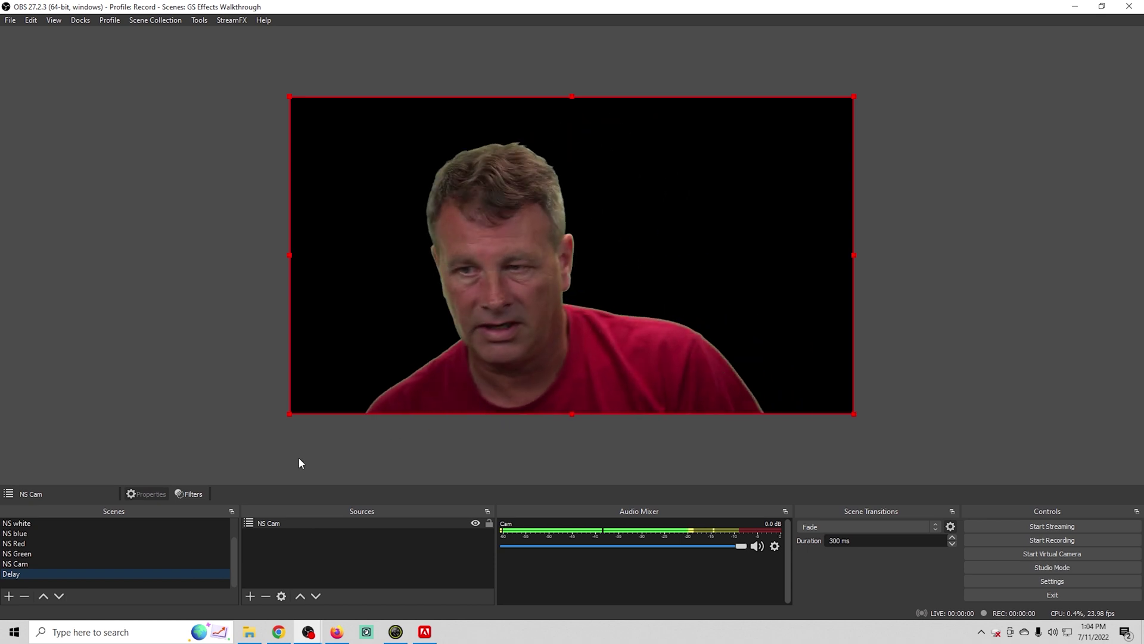
Step: Add the existing NS white scene as a source in Delay and place it below NS Cam
{"action": "left_click", "coordinate": [249, 596]}
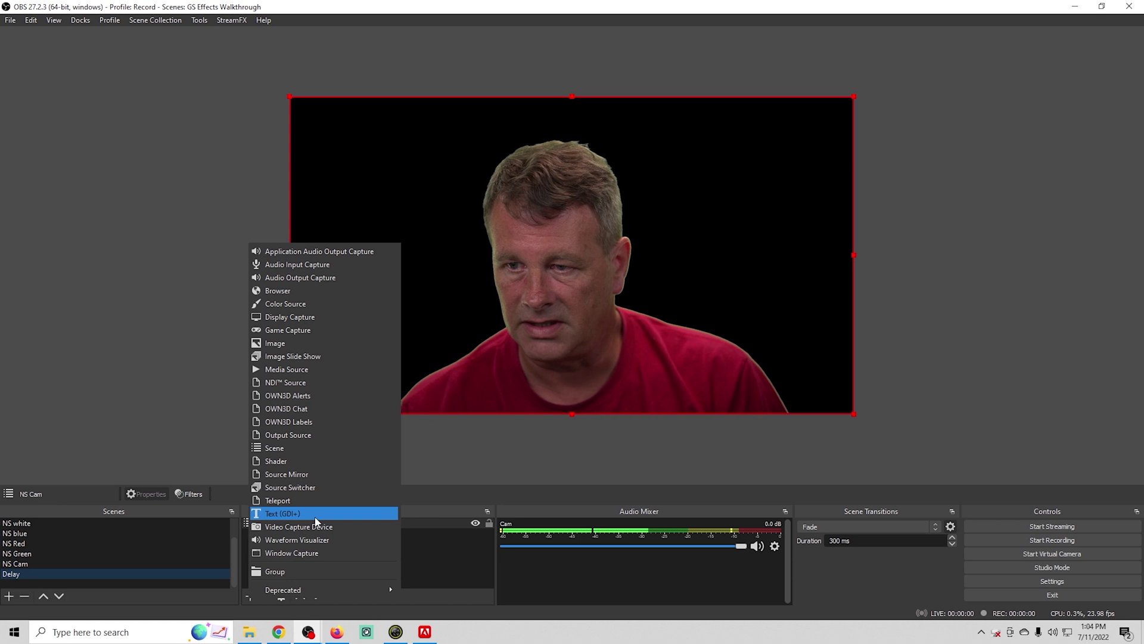
{"action": "left_click", "coordinate": [320, 445]}
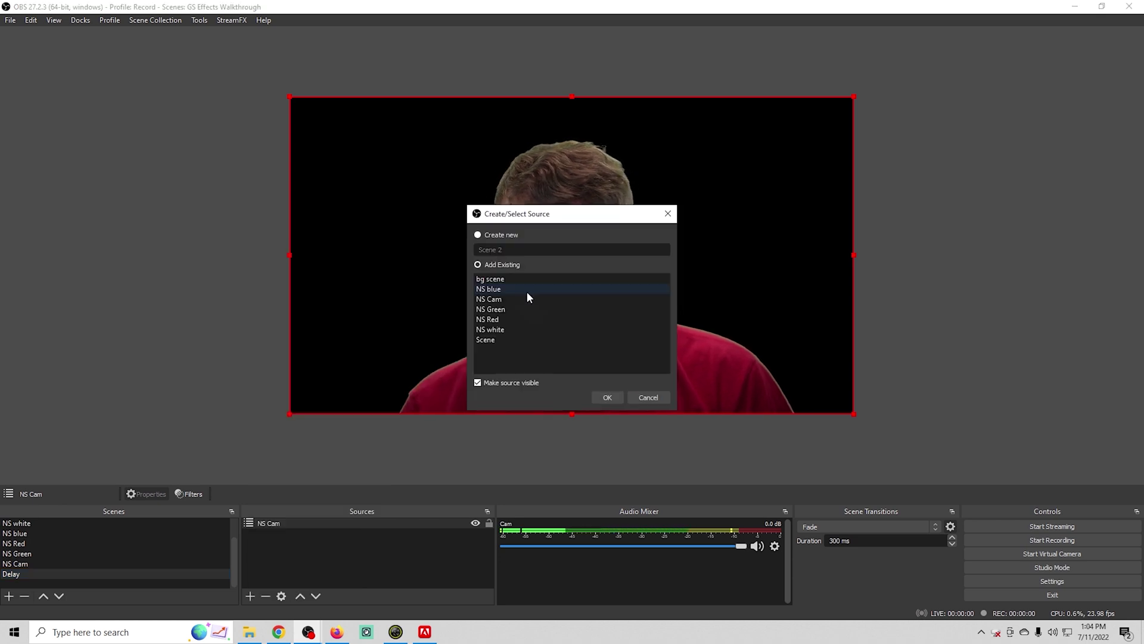
{"action": "double_click", "coordinate": [511, 329]}
{"action": "left_click_drag", "start_coordinate": [355, 520], "coordinate": [348, 545]}
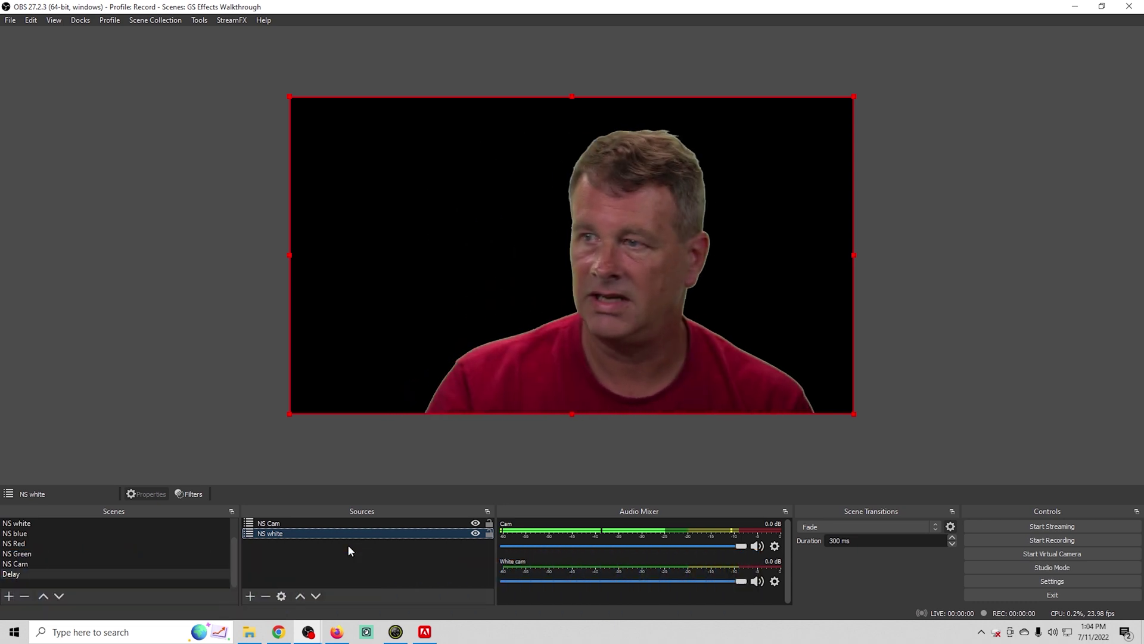
Step: Add the existing NS blue scene as a source in Delay and place it below NS white
{"action": "left_click", "coordinate": [251, 596]}
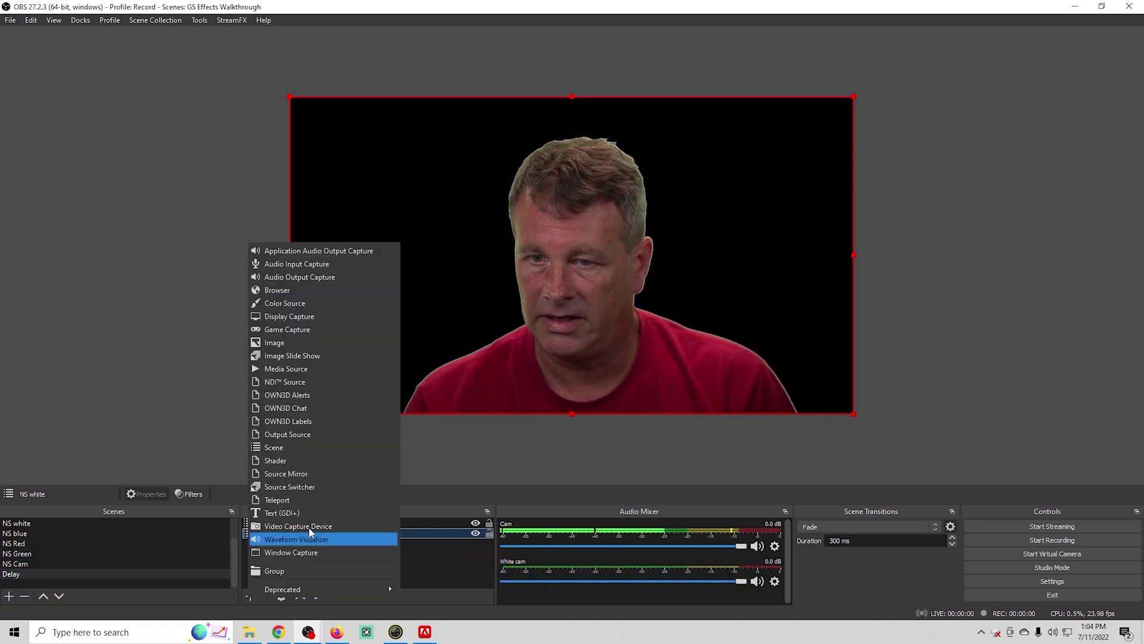
{"action": "left_click", "coordinate": [303, 448]}
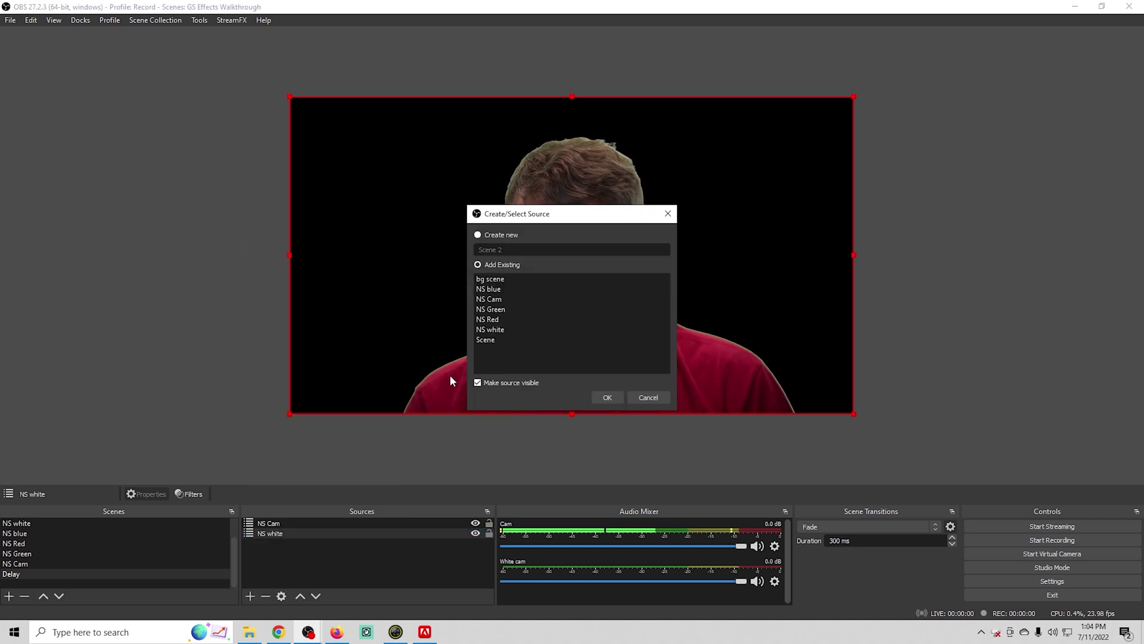
{"action": "left_click", "coordinate": [602, 396]}
{"action": "left_click_drag", "start_coordinate": [330, 521], "coordinate": [324, 553]}
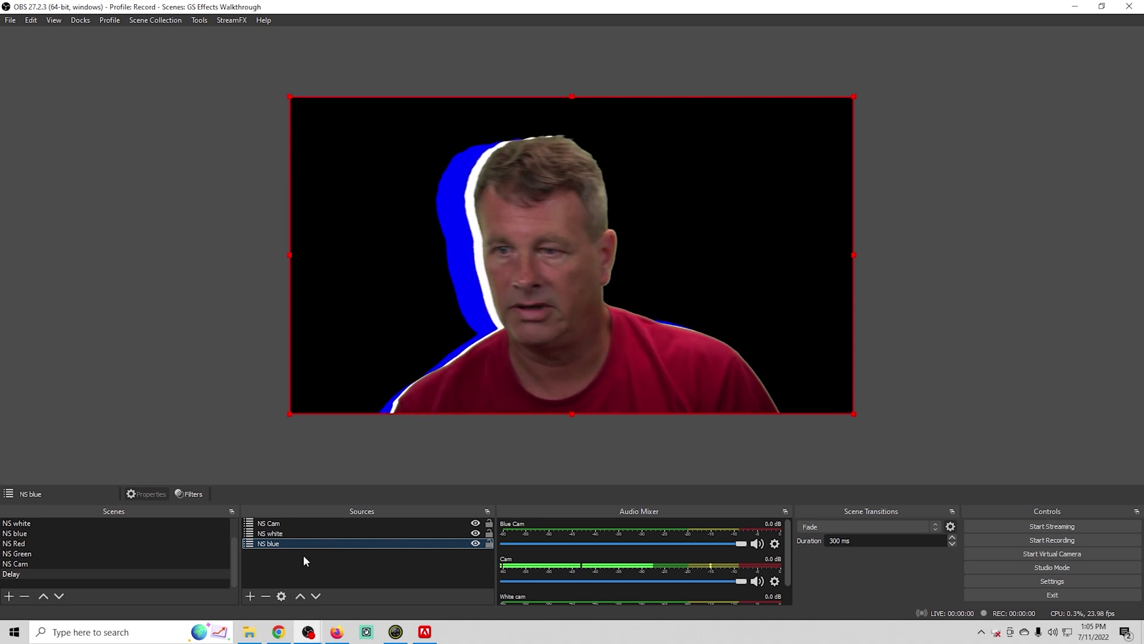
Step: Add the existing NS Red scene as a source in Delay and place it below NS blue
{"action": "left_click", "coordinate": [250, 596]}
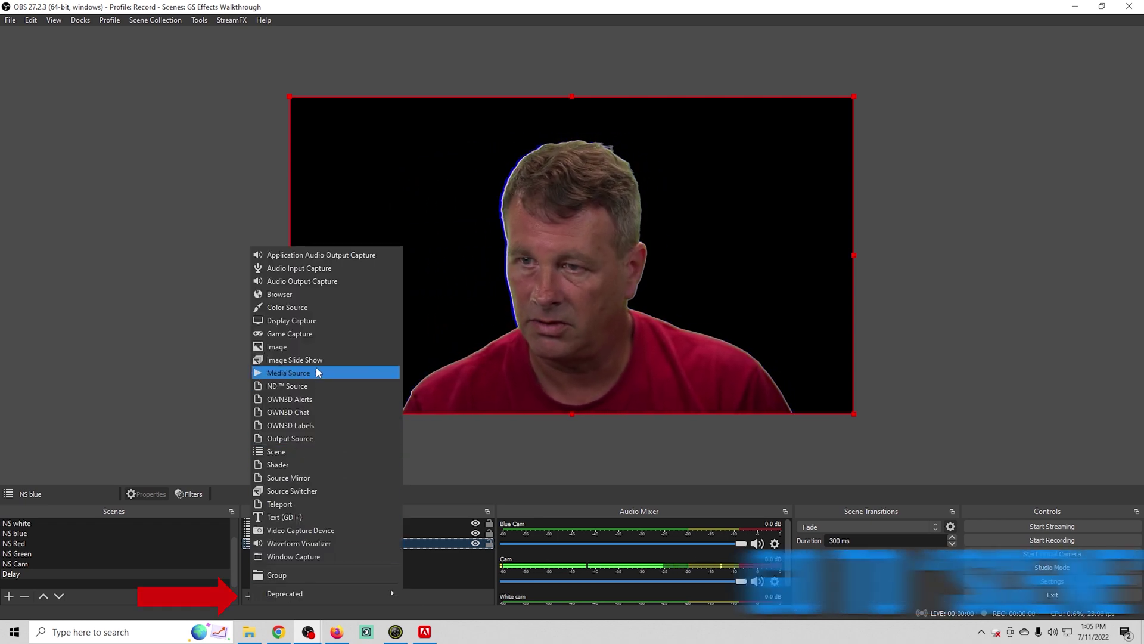
{"action": "left_click", "coordinate": [291, 451]}
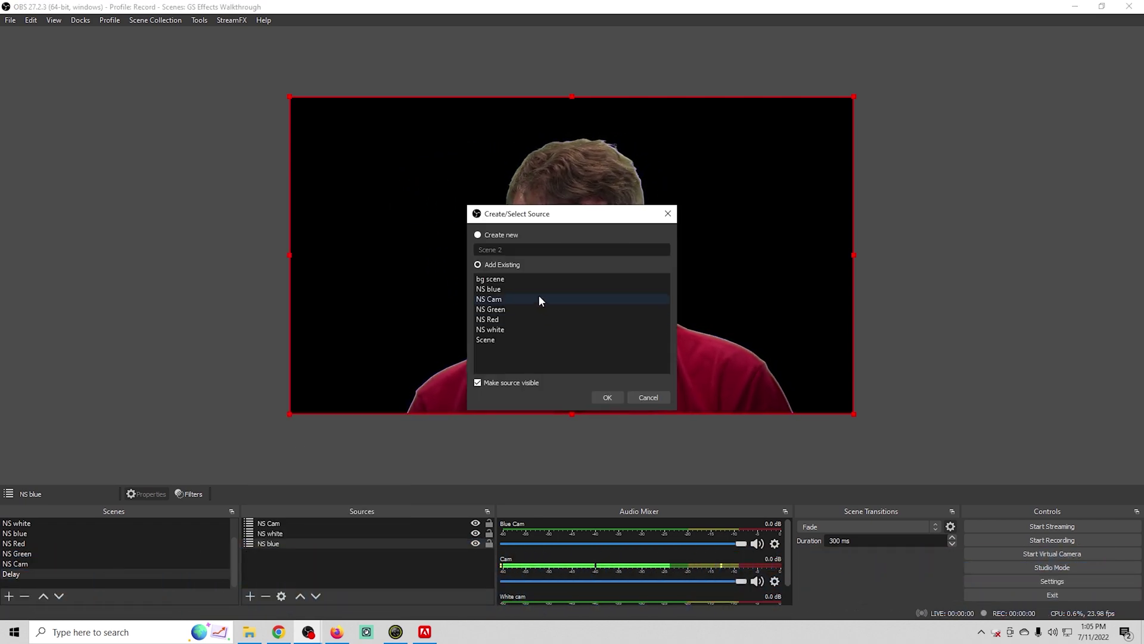
{"action": "double_click", "coordinate": [499, 318]}
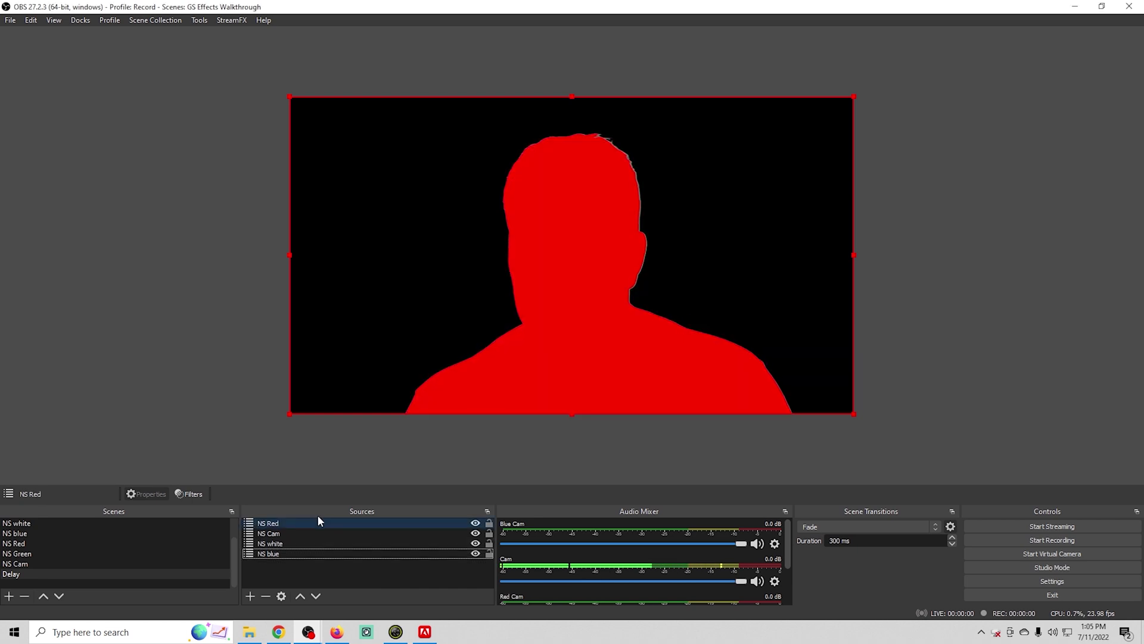
{"action": "left_click_drag", "start_coordinate": [317, 518], "coordinate": [302, 566]}
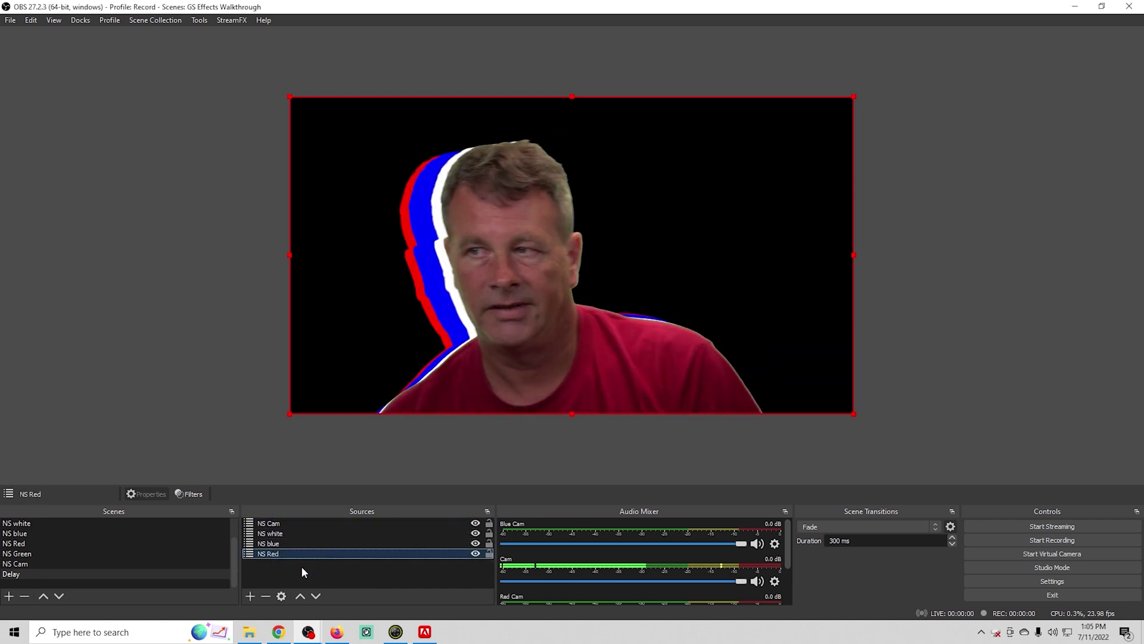
Step: Add the existing NS Green scene as a source in Delay and place it below NS Red
{"action": "left_click", "coordinate": [252, 596]}
{"action": "left_click", "coordinate": [311, 448]}
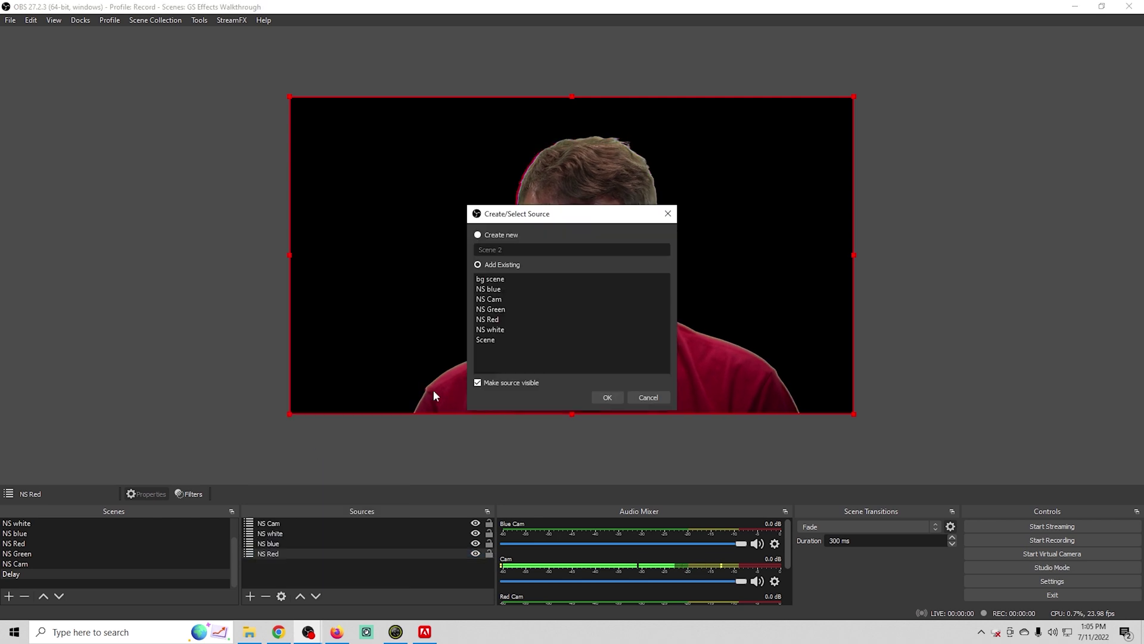
{"action": "left_click", "coordinate": [516, 309]}
{"action": "left_click", "coordinate": [612, 399]}
{"action": "left_click_drag", "start_coordinate": [318, 520], "coordinate": [316, 570]}
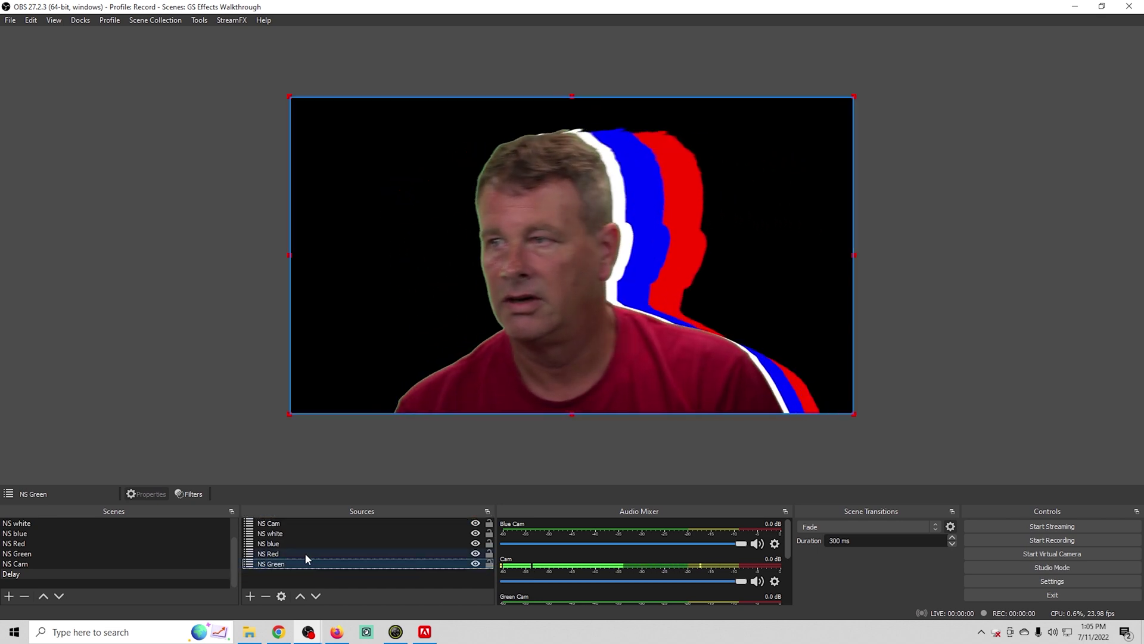
Step: Try a different source order in Delay, with NS Red at the end and NS Green directly below NS Cam
{"action": "left_click", "coordinate": [317, 552]}
{"action": "left_click_drag", "start_coordinate": [316, 552], "coordinate": [316, 571]}
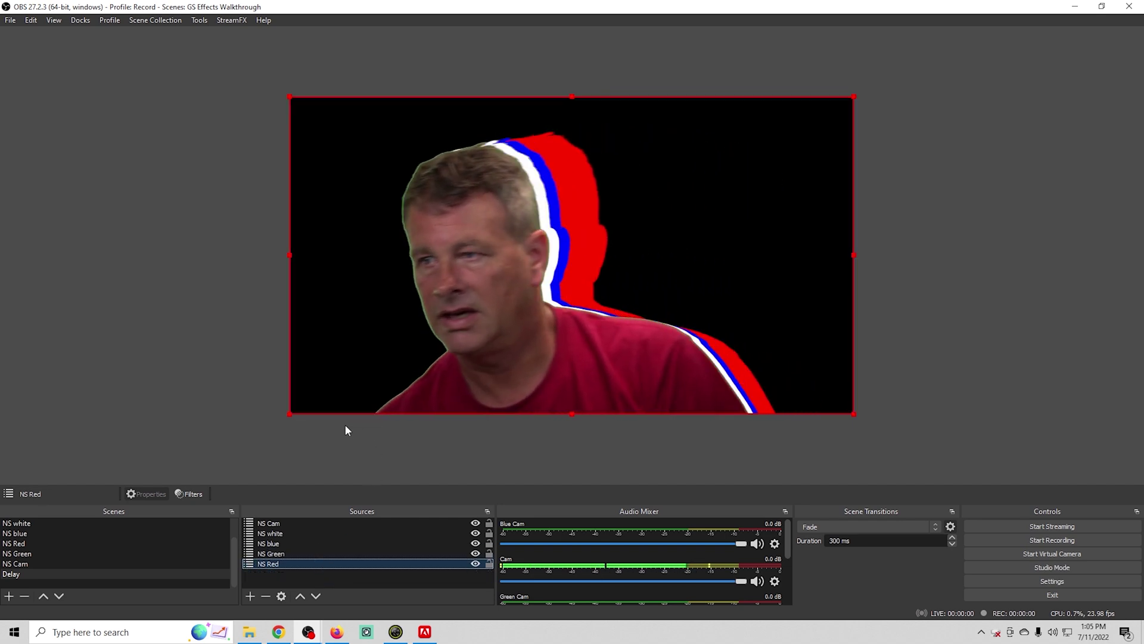
{"action": "left_click_drag", "start_coordinate": [289, 553], "coordinate": [291, 533]}
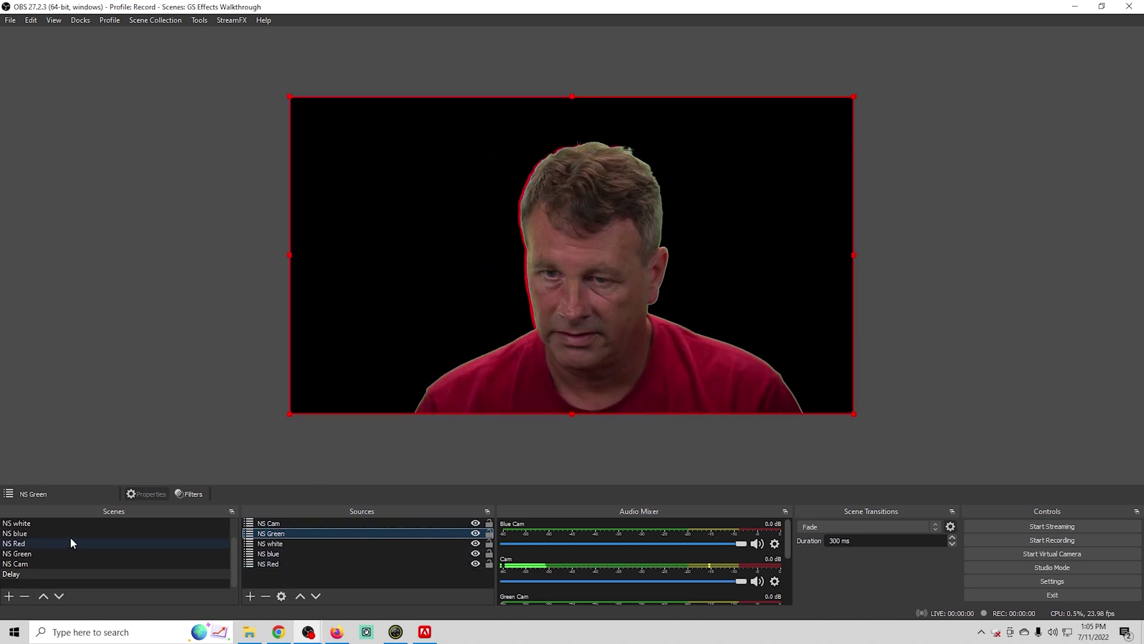
Step: Set the delay of Green Cam's "400" Render Delay filter in the NS Green scene to 400 ms and close the filters
{"action": "left_click", "coordinate": [30, 552]}
{"action": "right_click", "coordinate": [266, 524]}
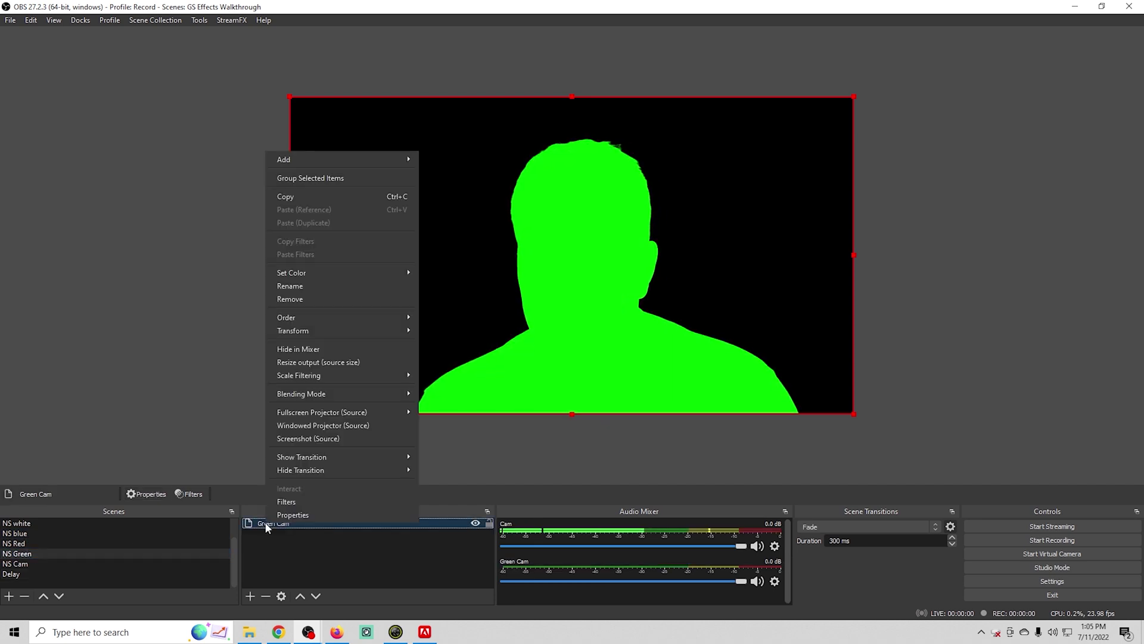
{"action": "left_click", "coordinate": [316, 502]}
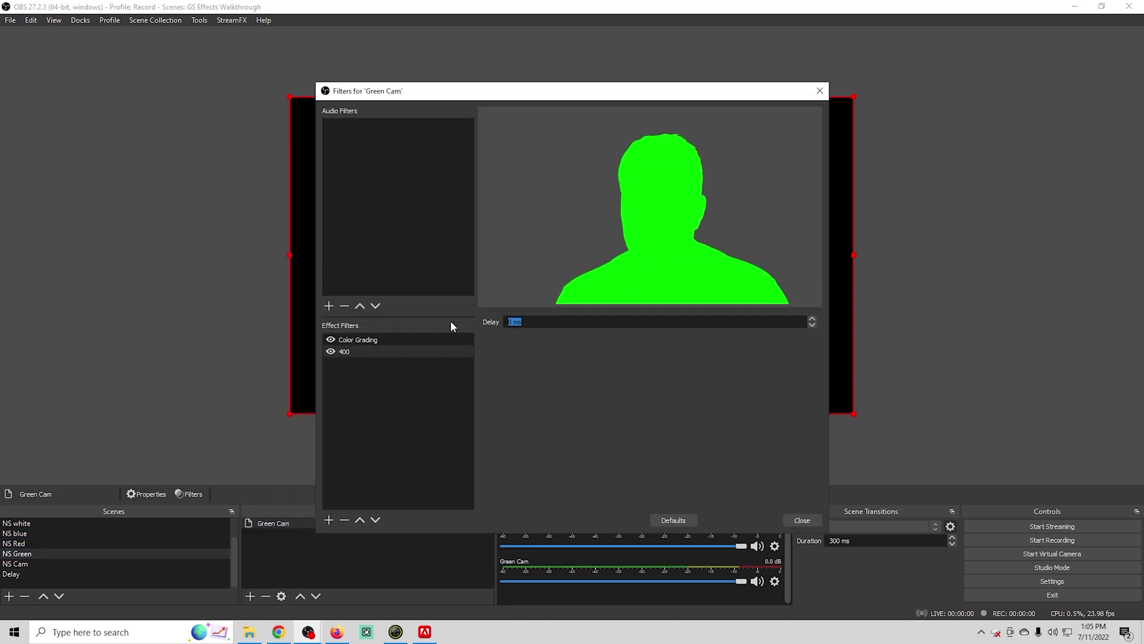
{"action": "type", "text": "400"}
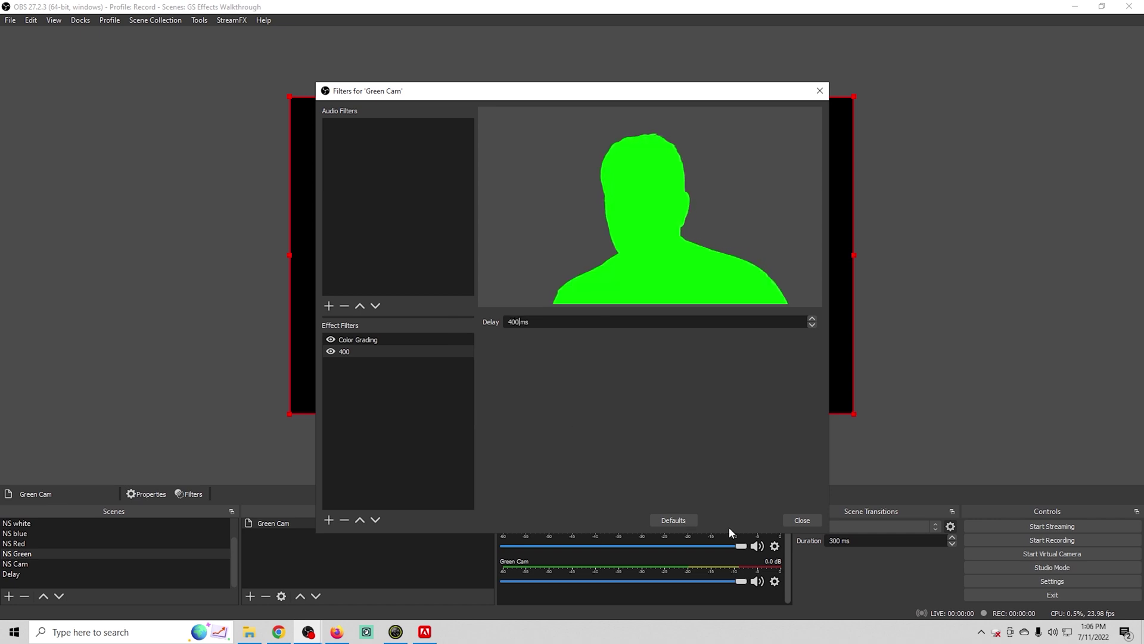
{"action": "key", "text": "Return"}
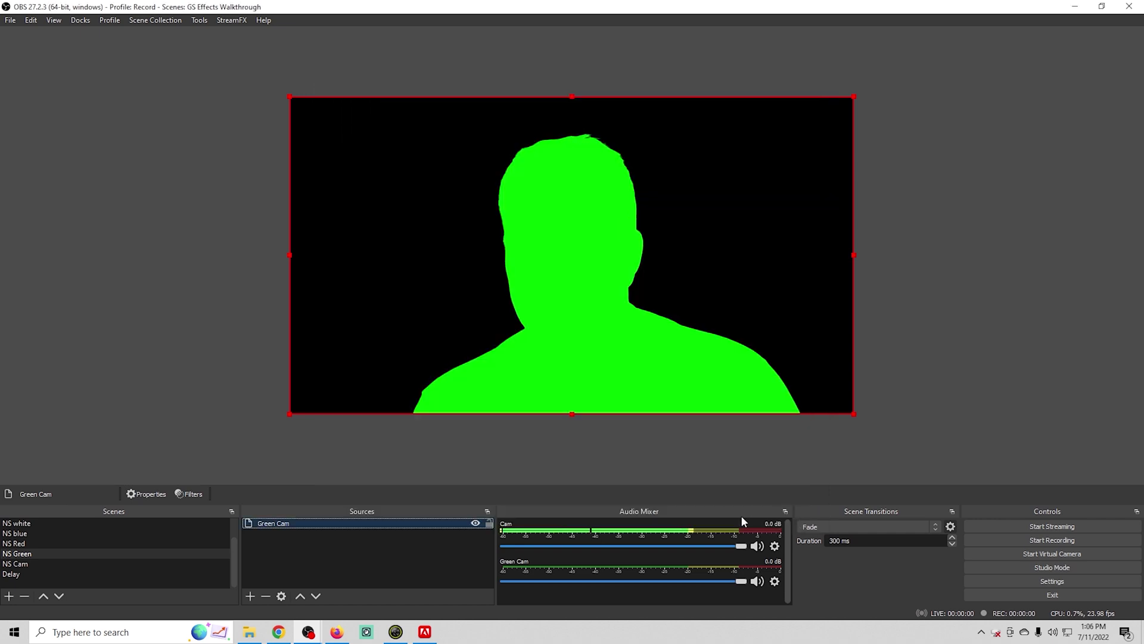
Step: In the Delay scene, move NS Green below NS Red and add the existing bg scene as the lowest source
{"action": "left_click", "coordinate": [17, 574]}
{"action": "left_click_drag", "start_coordinate": [296, 532], "coordinate": [298, 574]}
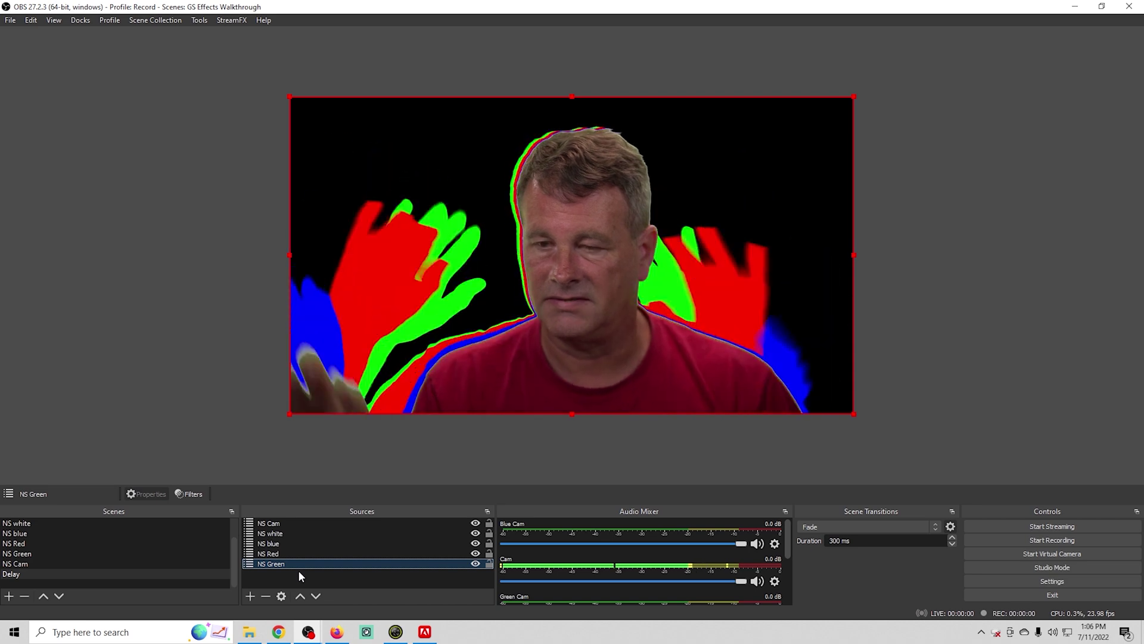
{"action": "left_click", "coordinate": [250, 596]}
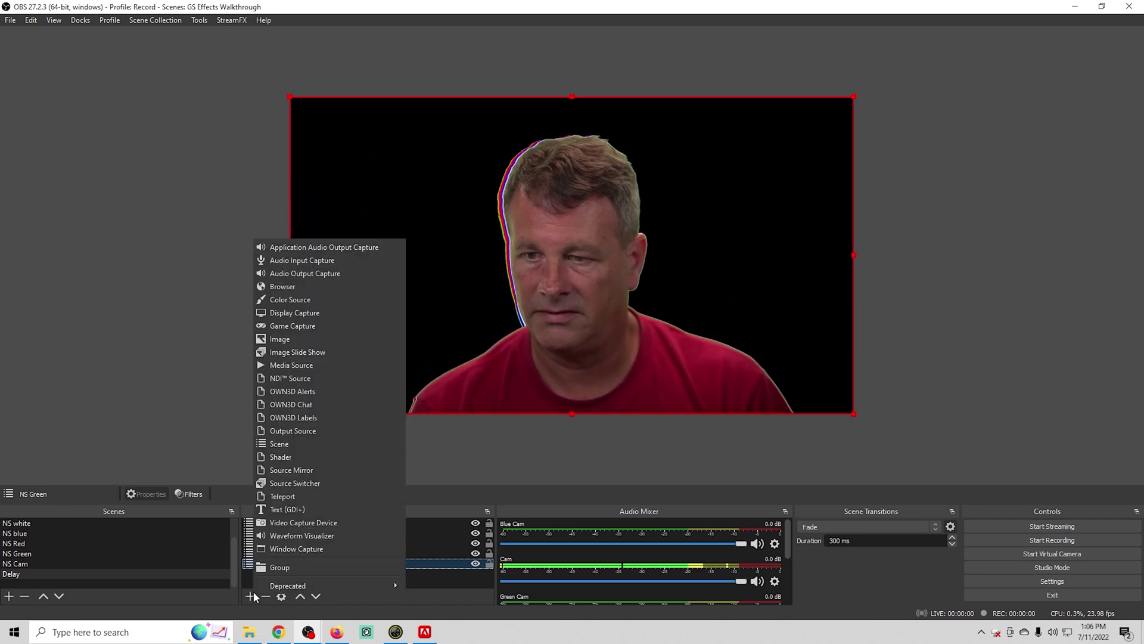
{"action": "left_click", "coordinate": [316, 447]}
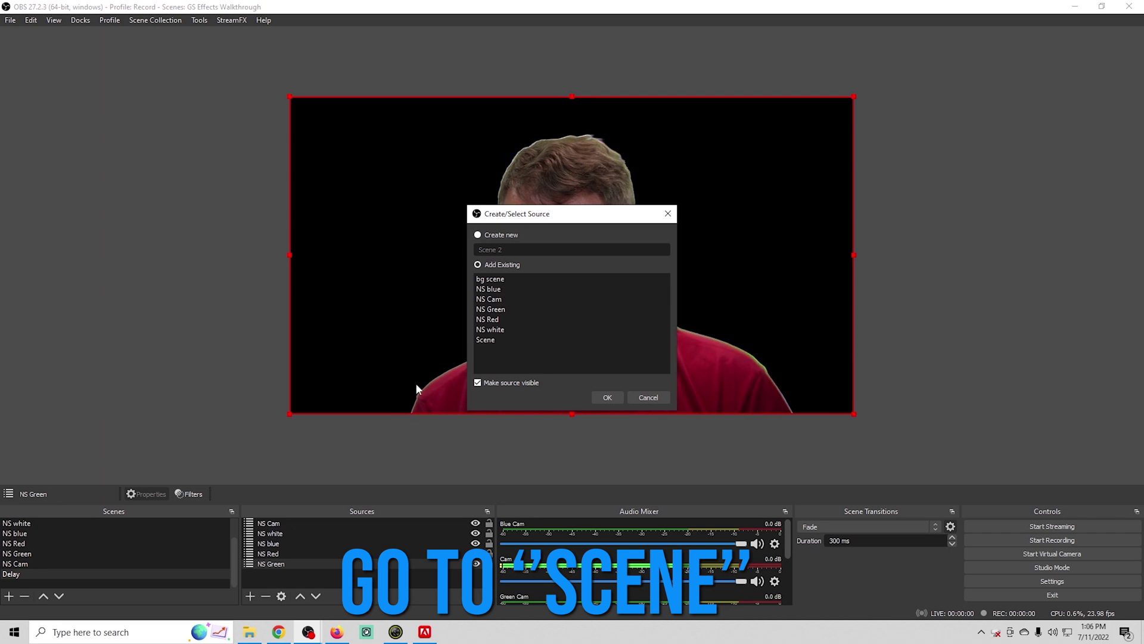
{"action": "left_click", "coordinate": [531, 278]}
{"action": "left_click", "coordinate": [607, 398]}
{"action": "left_click_drag", "start_coordinate": [369, 525], "coordinate": [367, 577]}
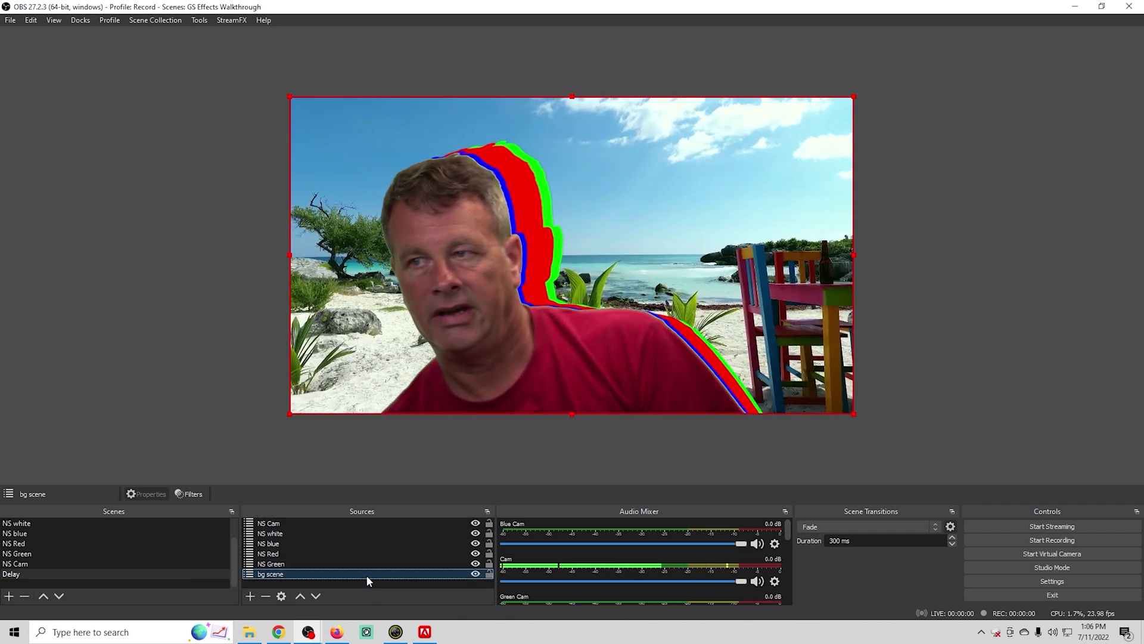